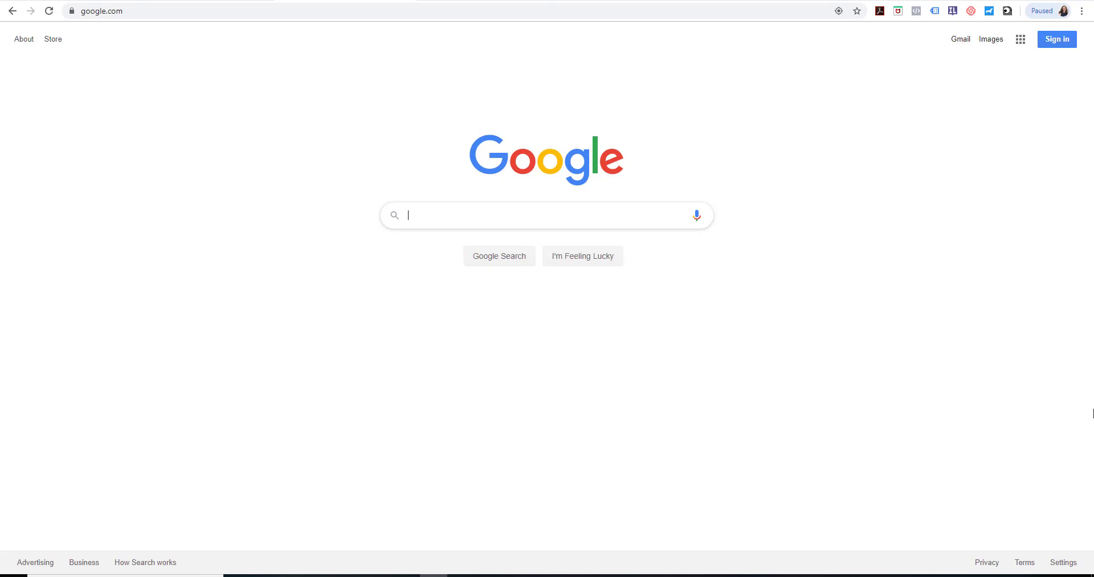
# Search Google for "google drive", open the Google Drive site and go to the personal Drive with a listed account
pyautogui.write('google d')
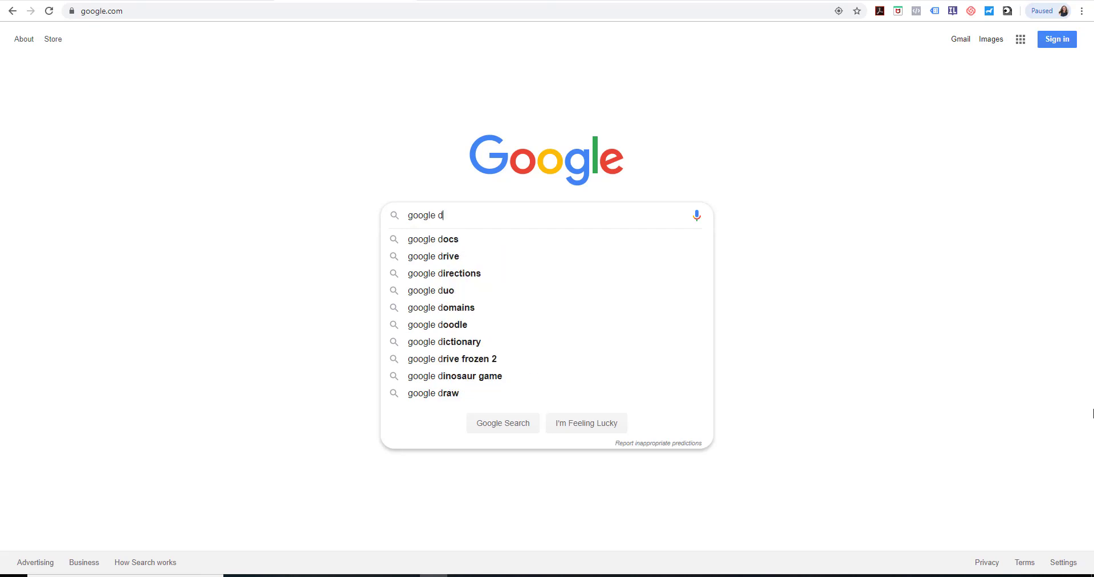
pyautogui.write('rive')
pyautogui.press('Return')
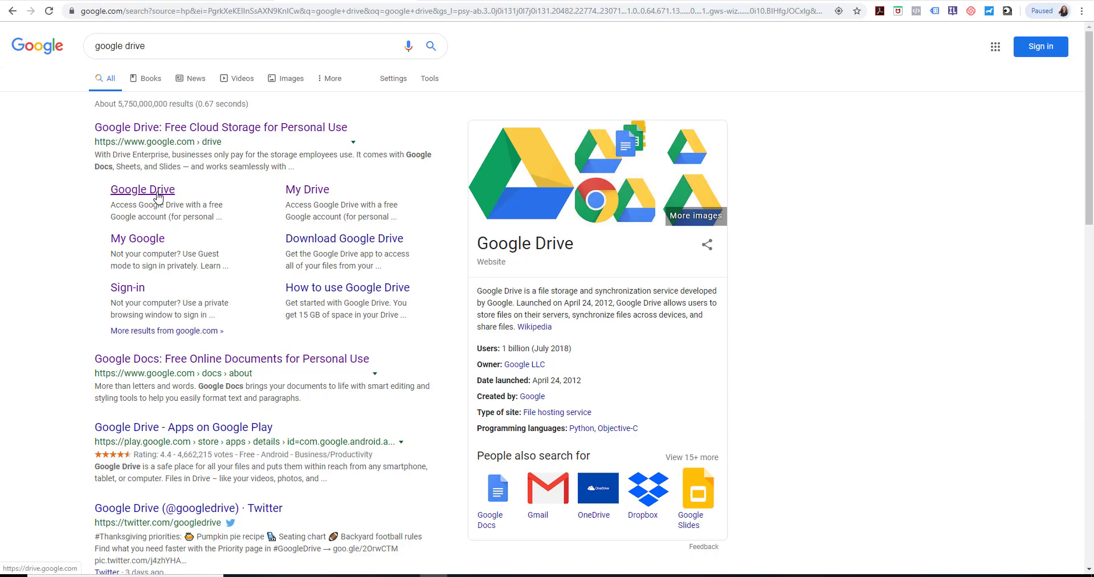
pyautogui.click(184, 130)
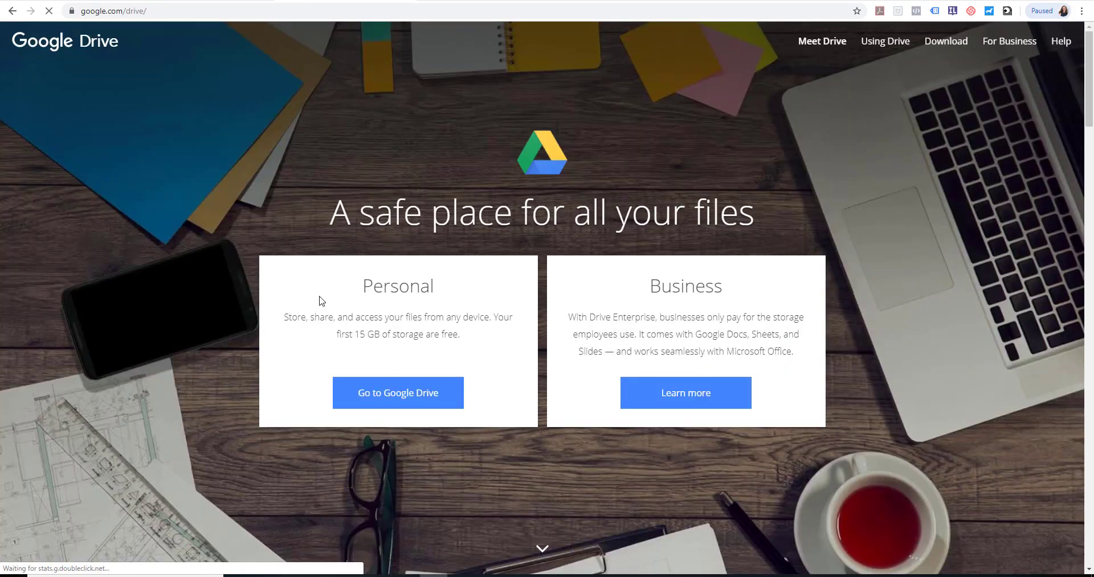
pyautogui.click(406, 397)
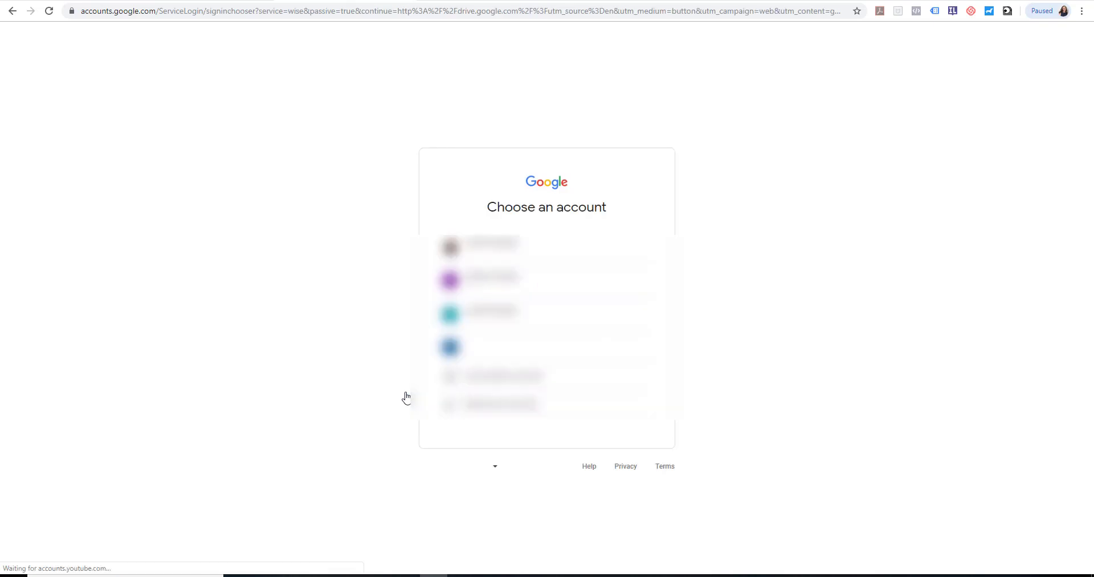
pyautogui.click(521, 245)
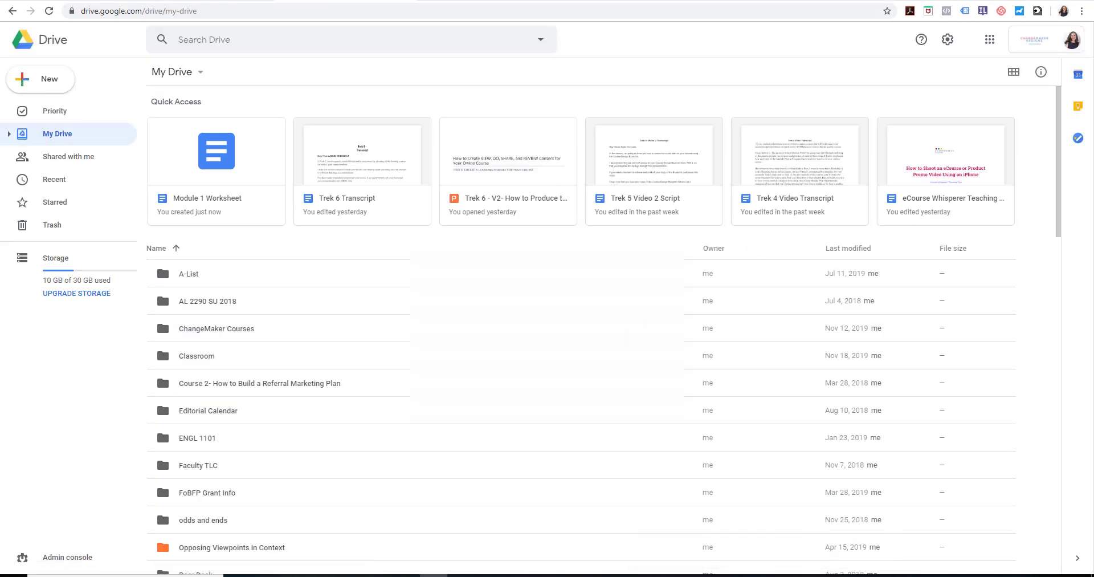
# Create a blank Google Docs document and name it Module 1 Worksheet
pyautogui.click(50, 80)
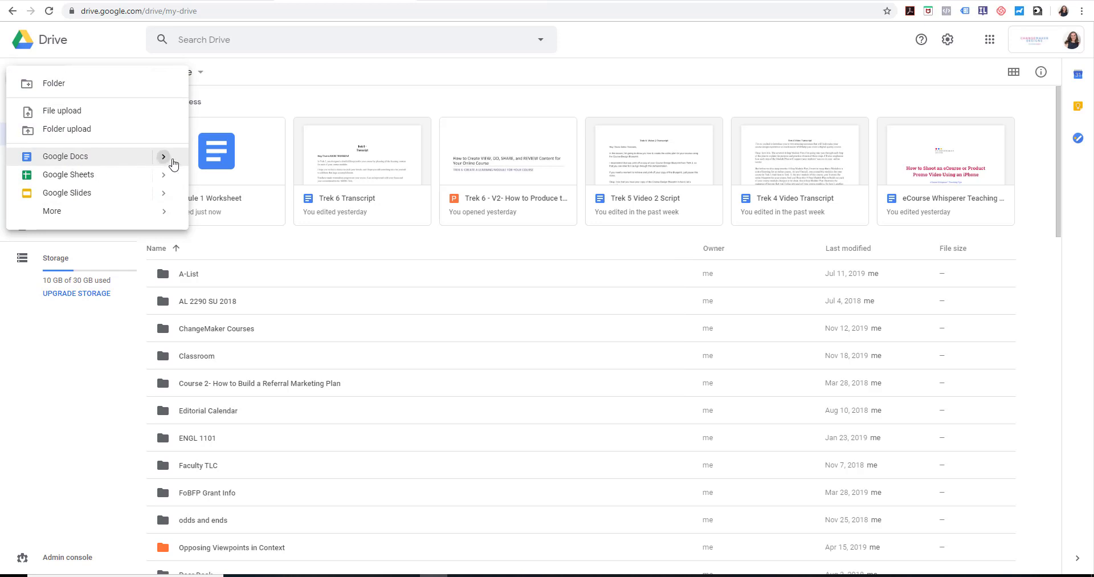
pyautogui.moveTo(164, 157)
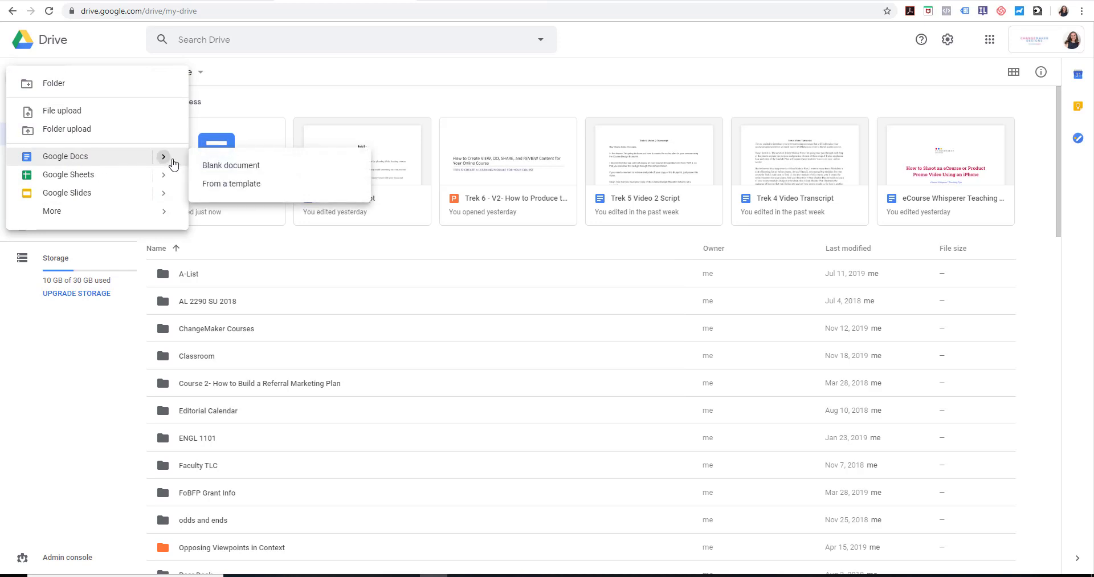
pyautogui.click(250, 165)
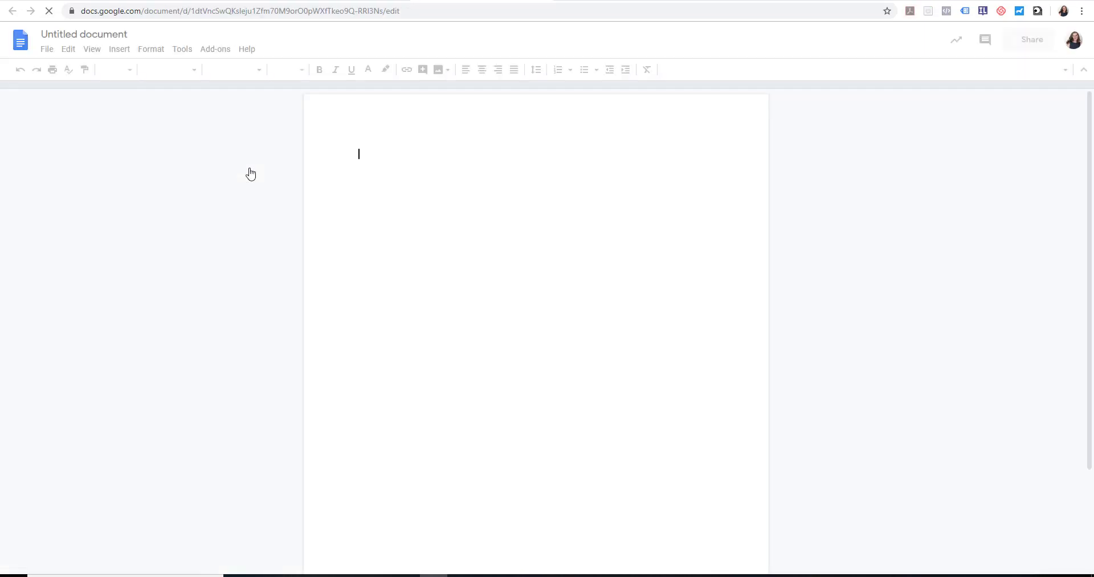
pyautogui.click(123, 35)
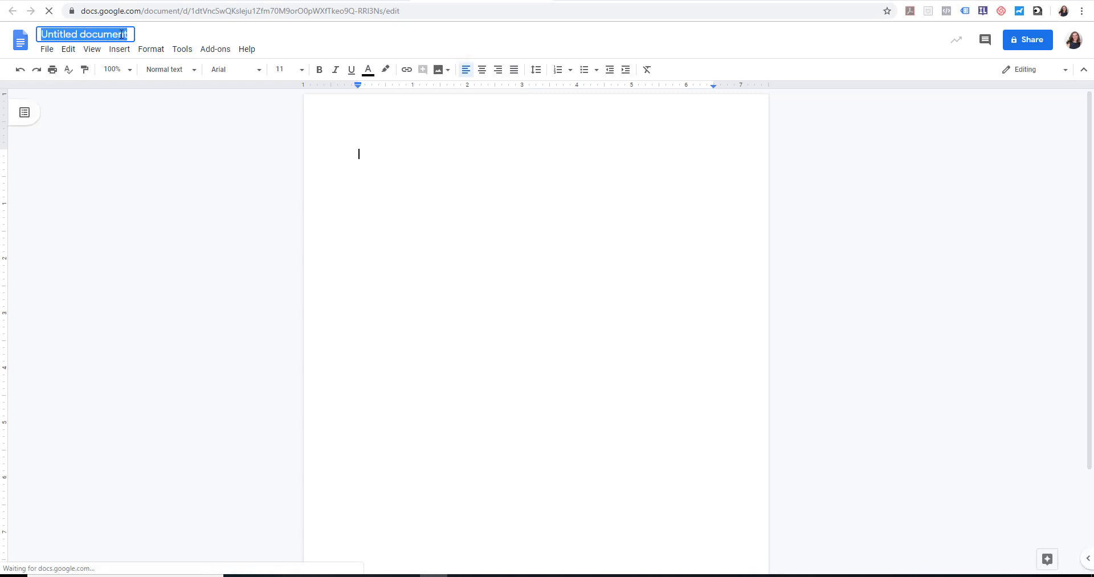
pyautogui.write('Module ')
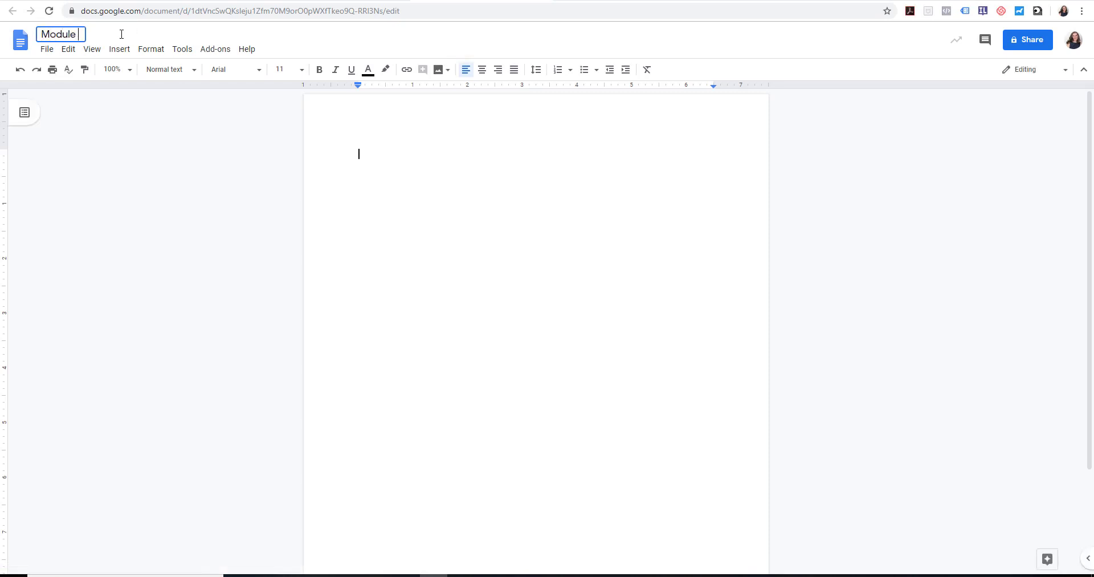
pyautogui.write('1 Worksheet')
# Insert a header in the document
pyautogui.click(119, 52)
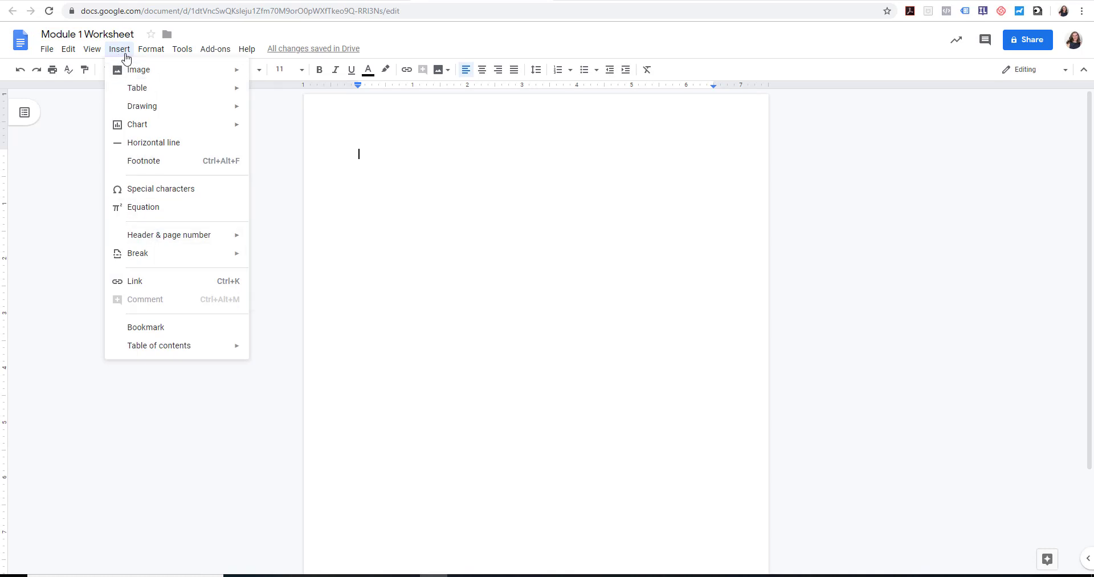
pyautogui.moveTo(176, 237)
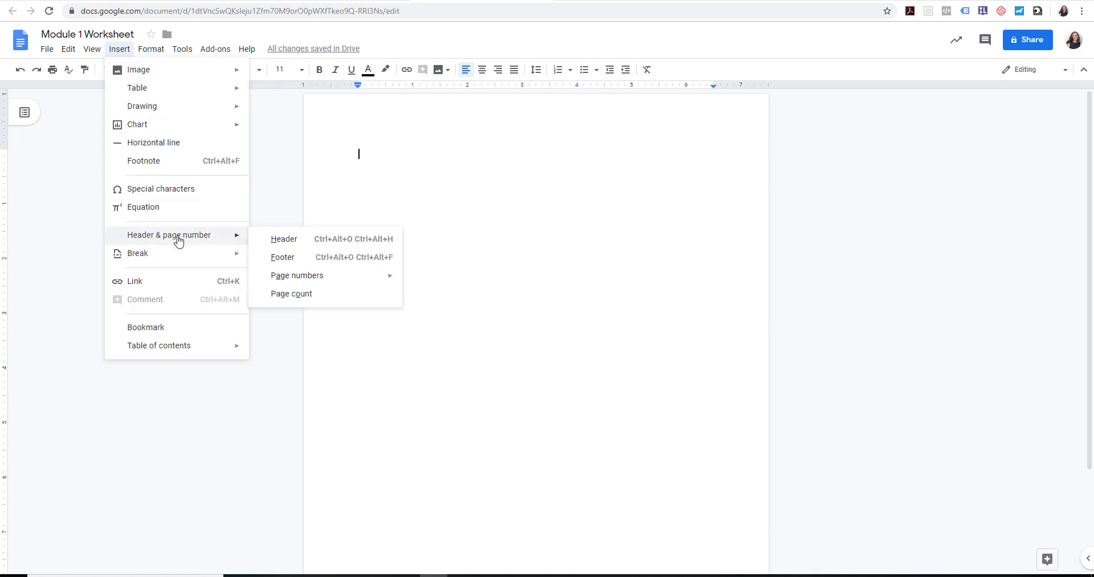
pyautogui.click(291, 242)
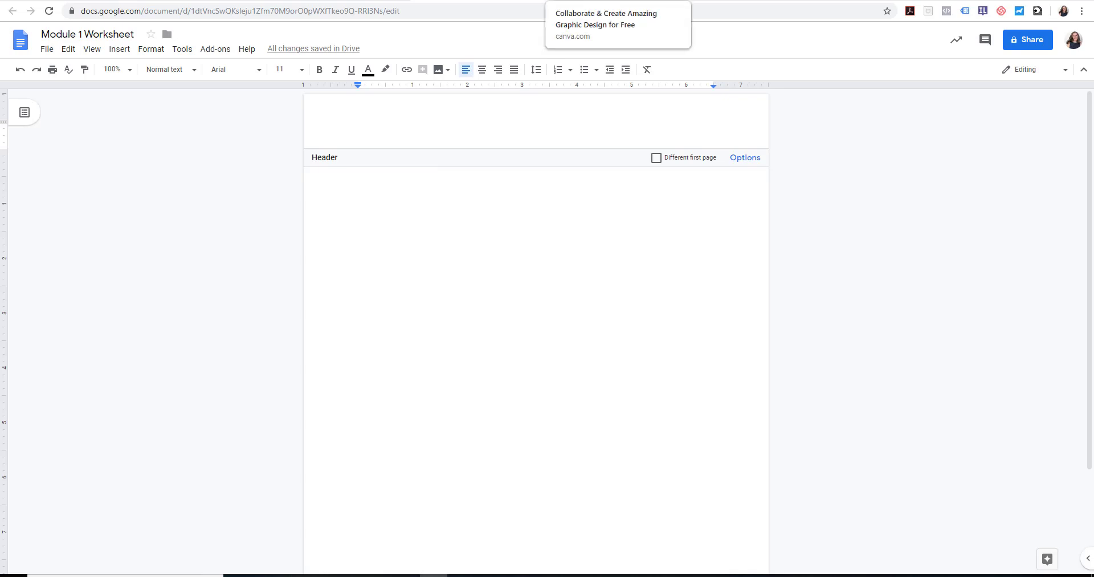
# Switch to the Canva website and open its sign-up
pyautogui.click(616, 0)
pyautogui.click(201, 10)
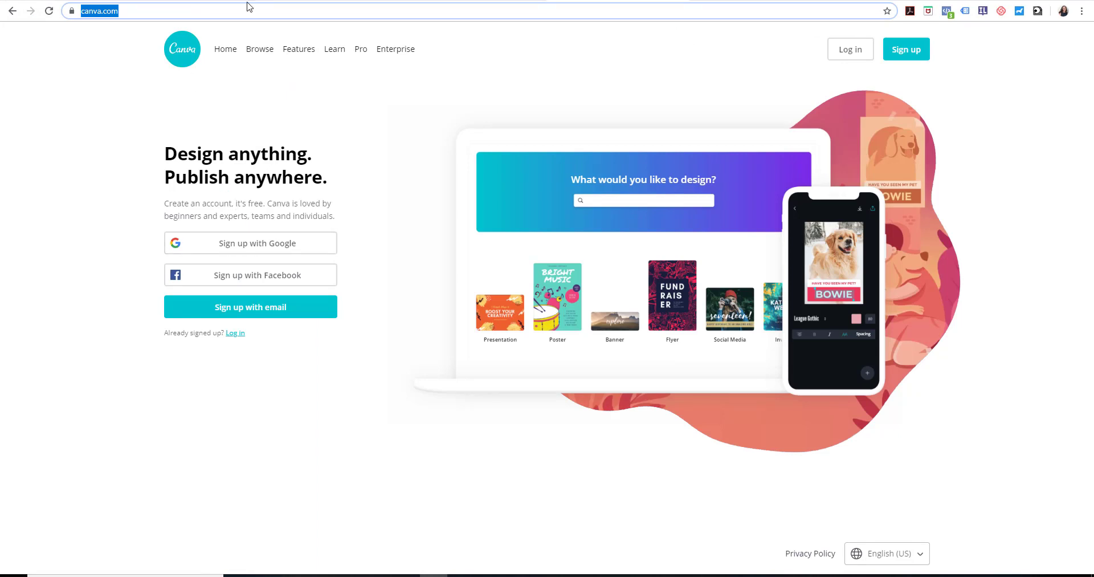
pyautogui.click(911, 52)
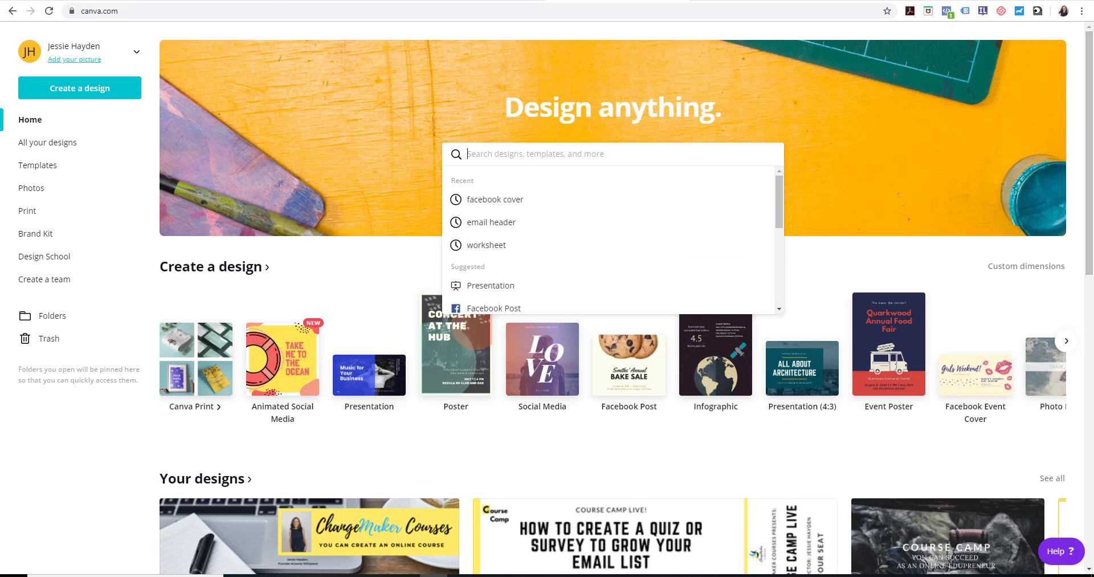
# Create a new Canva design with custom dimensions of 900 × 150 px
pyautogui.click(90, 96)
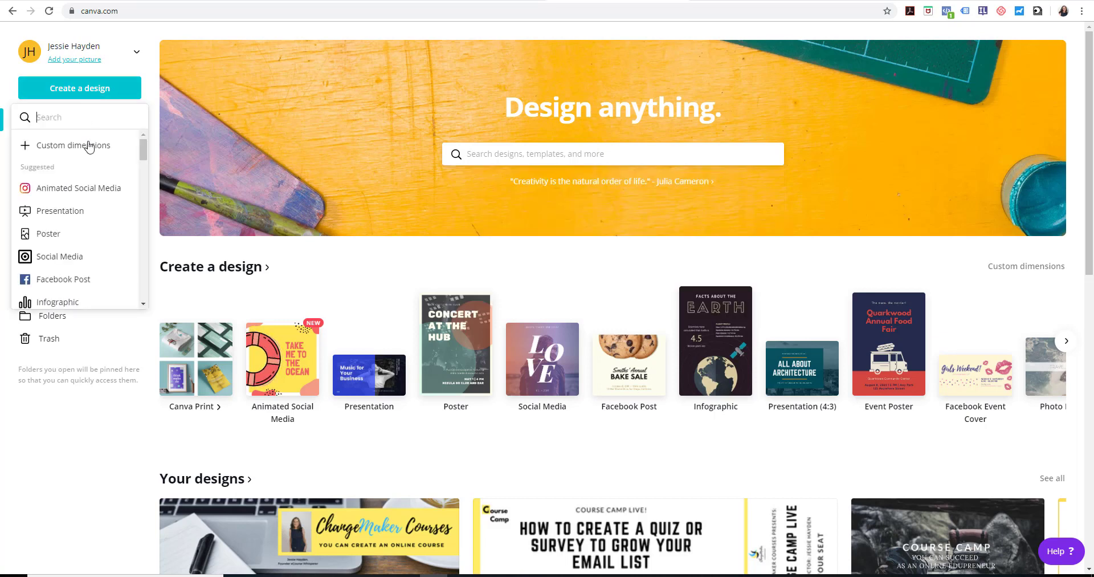
pyautogui.click(88, 148)
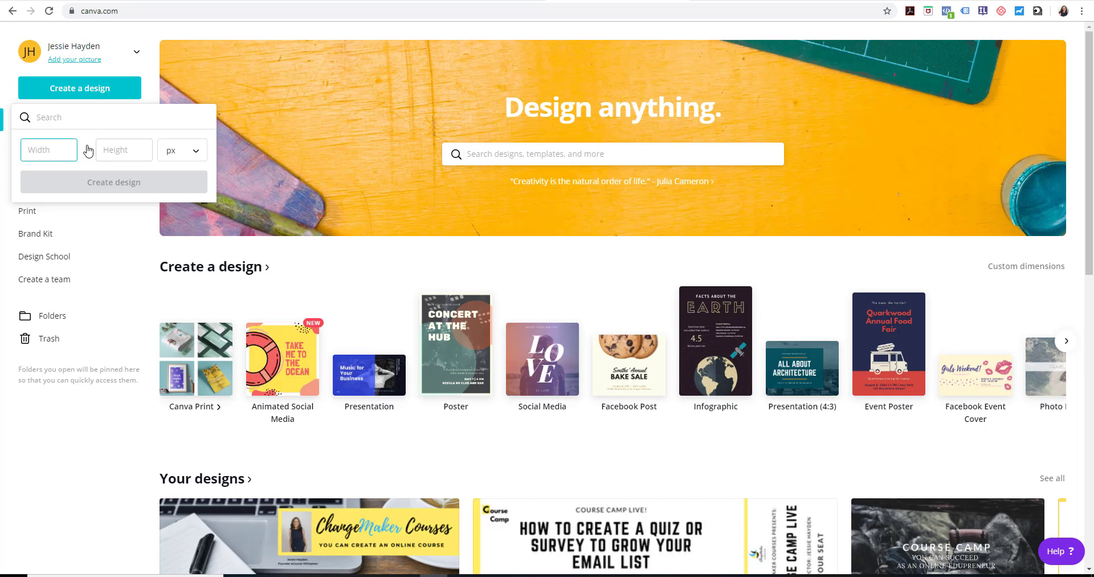
pyautogui.write('900')
pyautogui.click(124, 149)
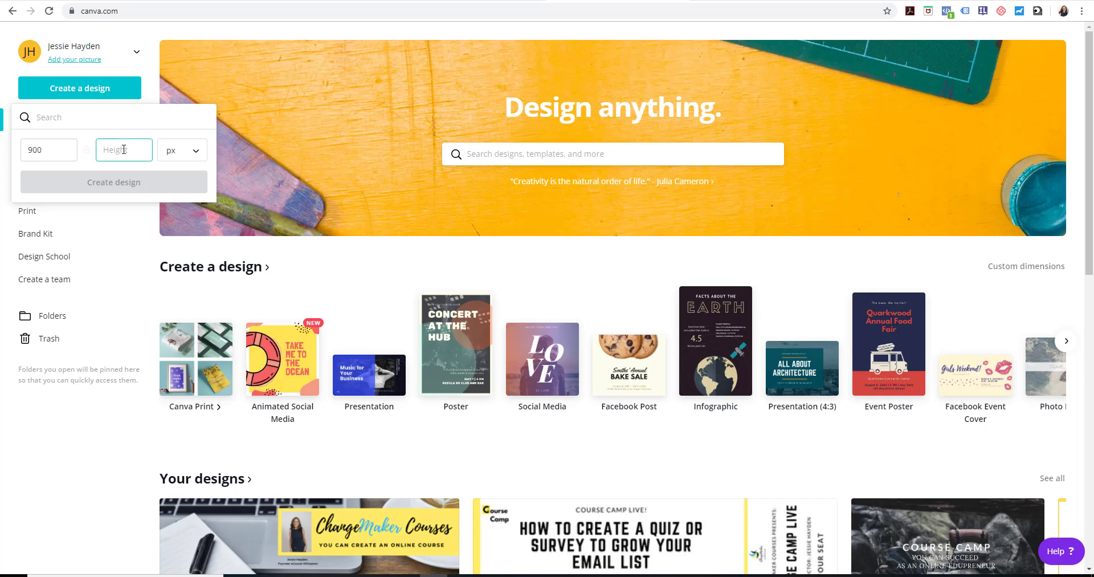
pyautogui.write('150')
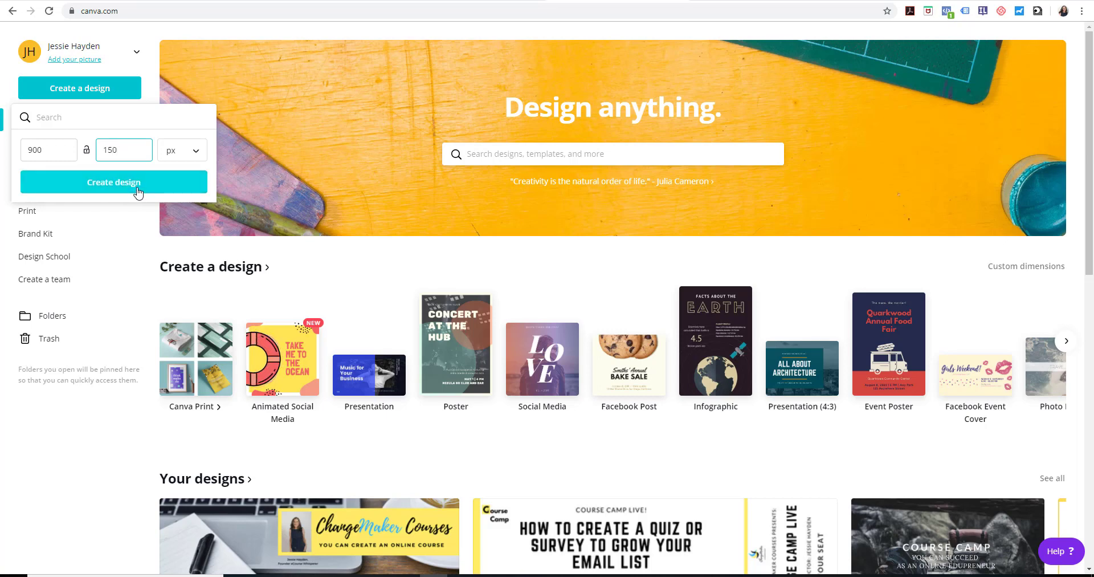
pyautogui.click(137, 182)
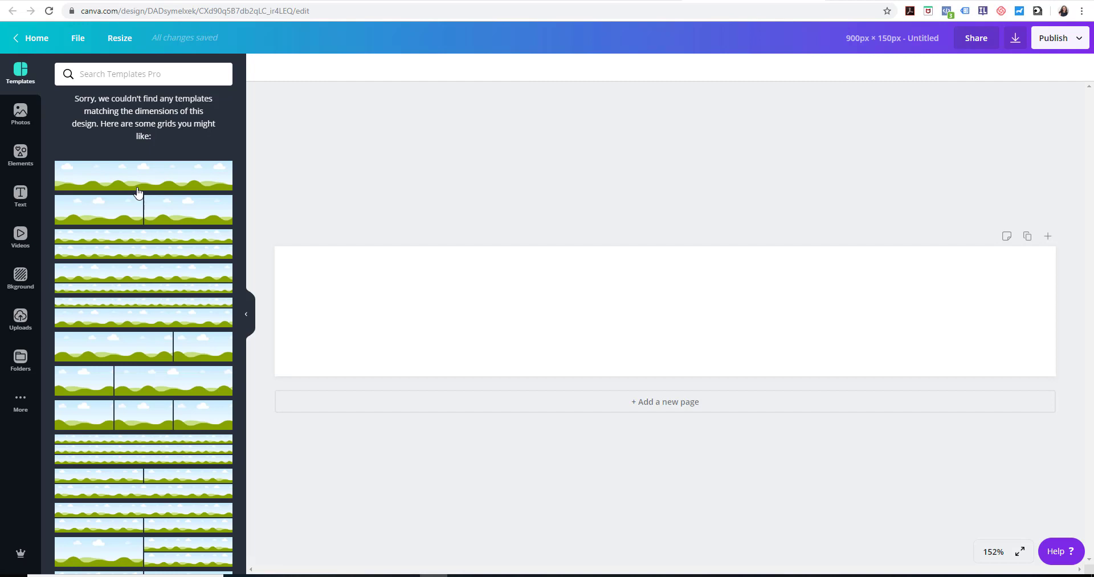
# Upload the logo image 170 X 35 from the Downloads folder to the design's uploads
pyautogui.click(21, 323)
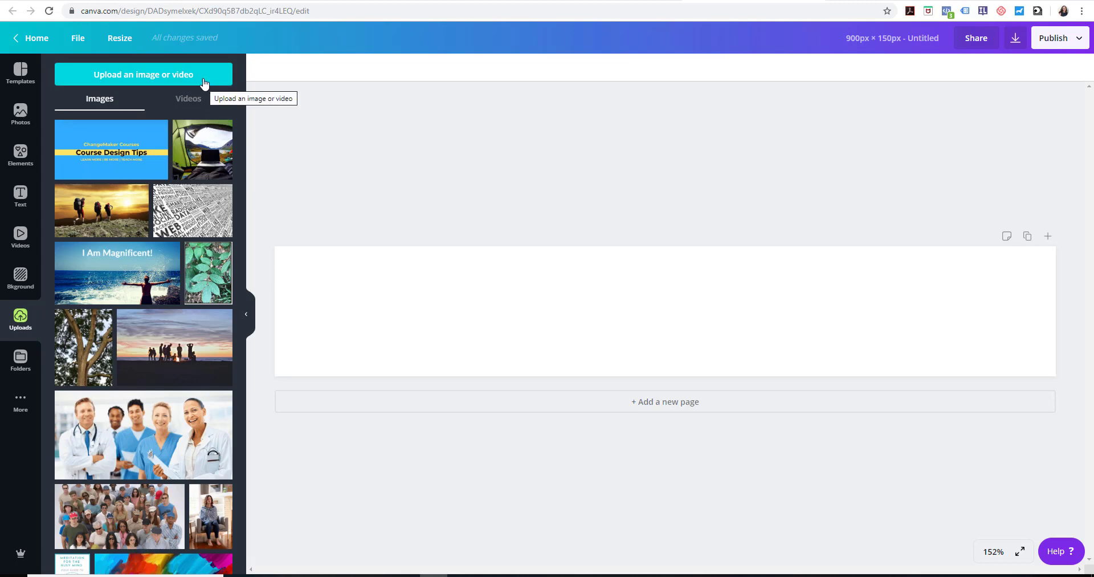
pyautogui.click(167, 77)
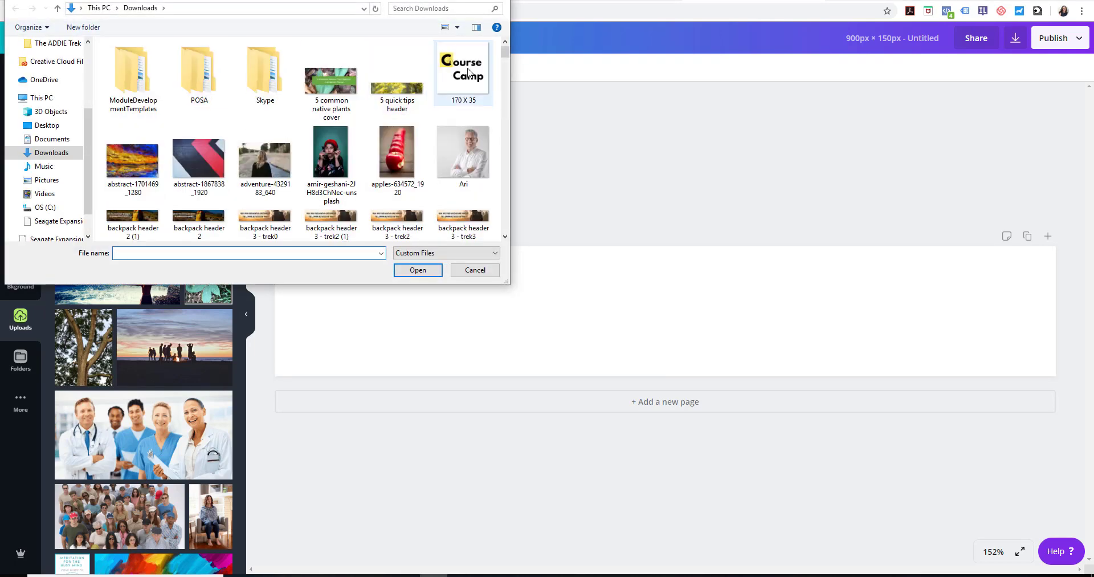
pyautogui.click(469, 73)
pyautogui.click(419, 270)
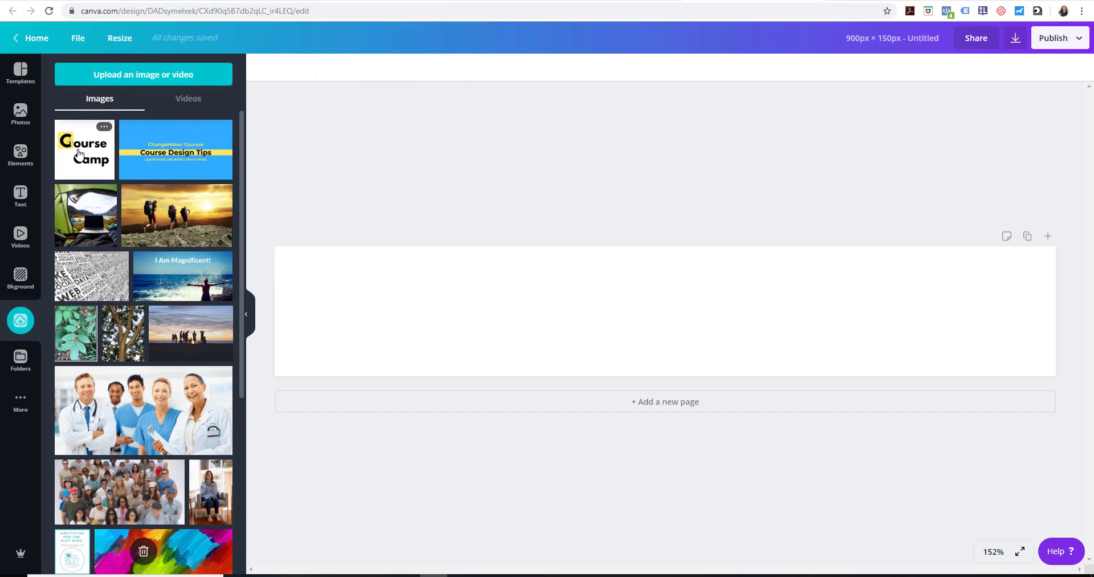
pyautogui.click(78, 153)
pyautogui.click(79, 153)
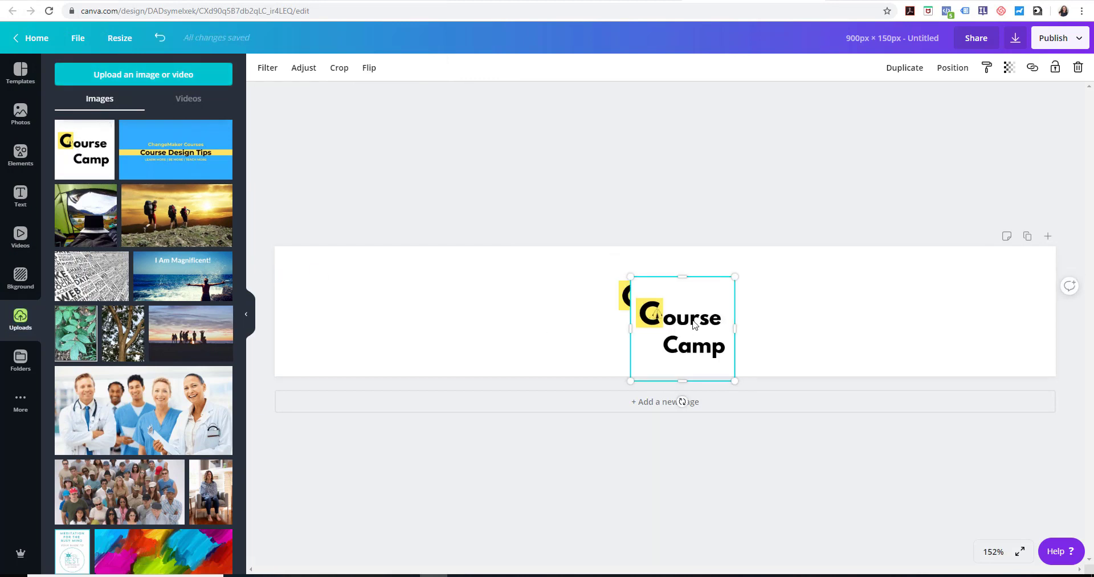
pyautogui.press('Delete')
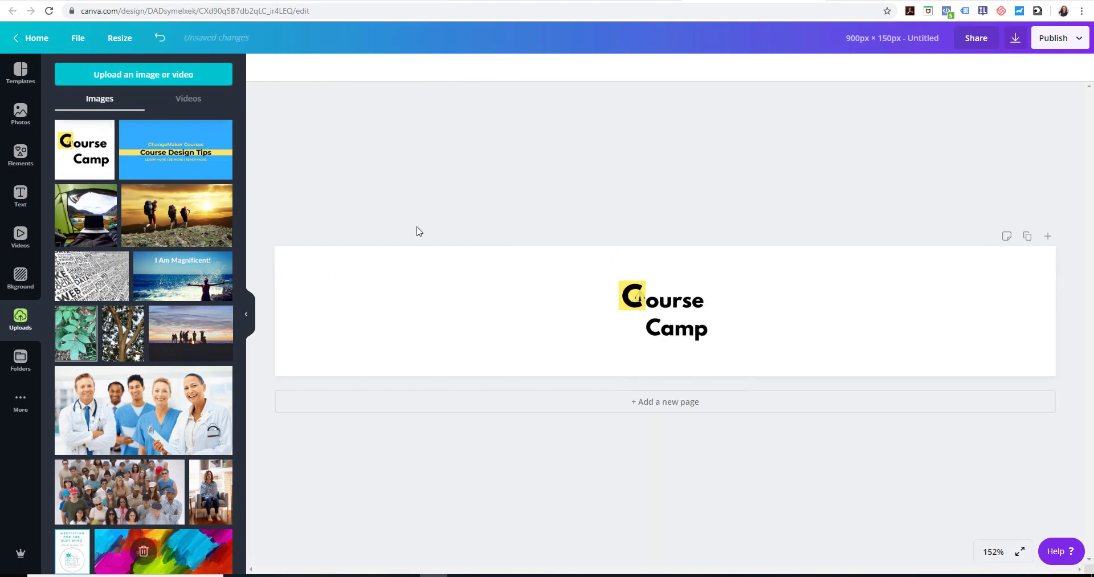
pyautogui.click(638, 292)
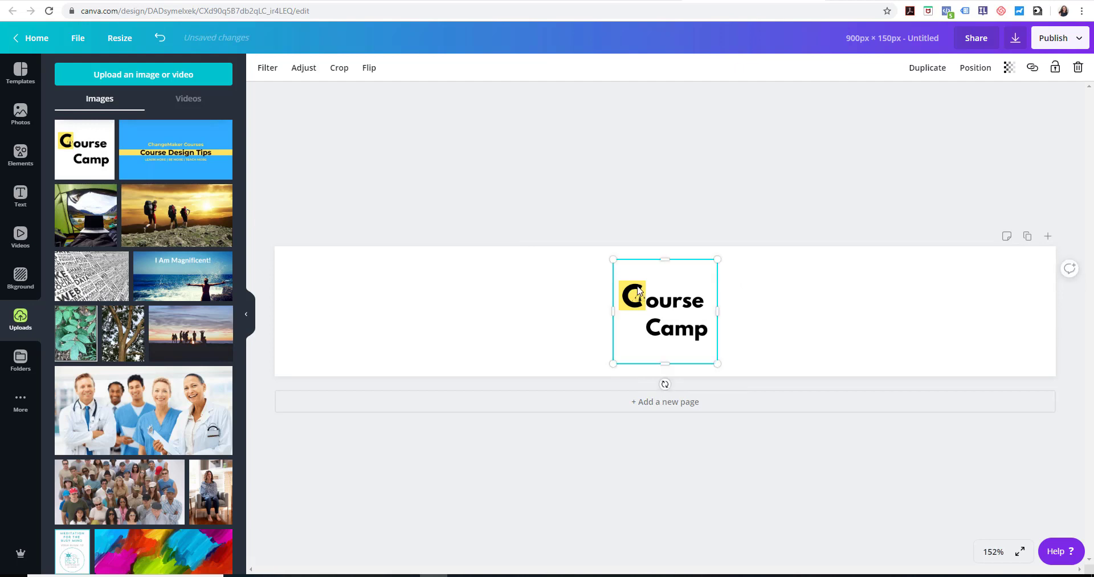
pyautogui.press('Delete')
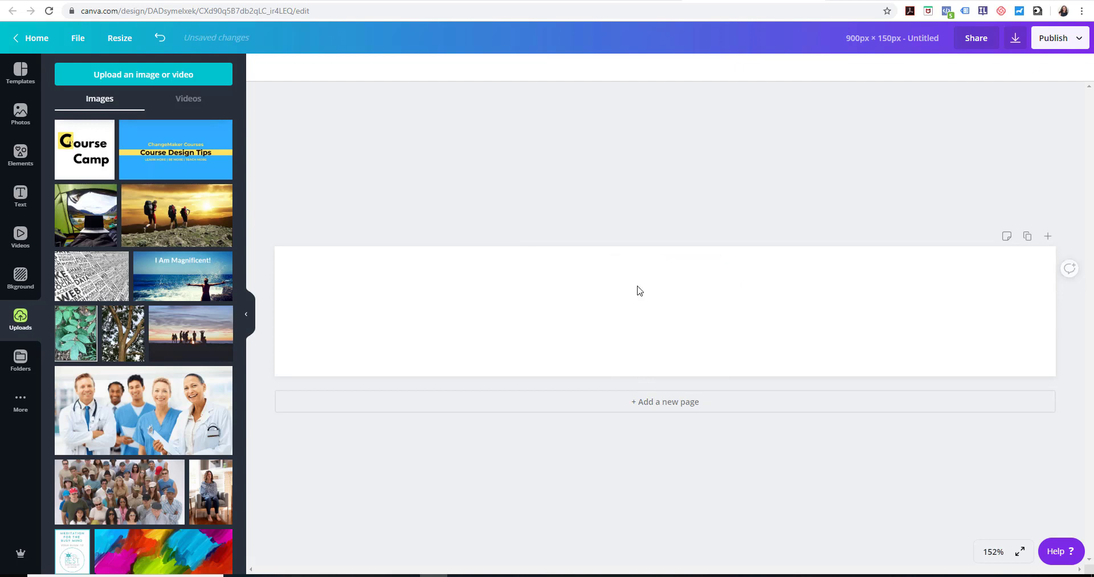
# Add the uploaded Course Camp logo to the banner, place it at the right end and enlarge it to the banner's full height
pyautogui.click(87, 162)
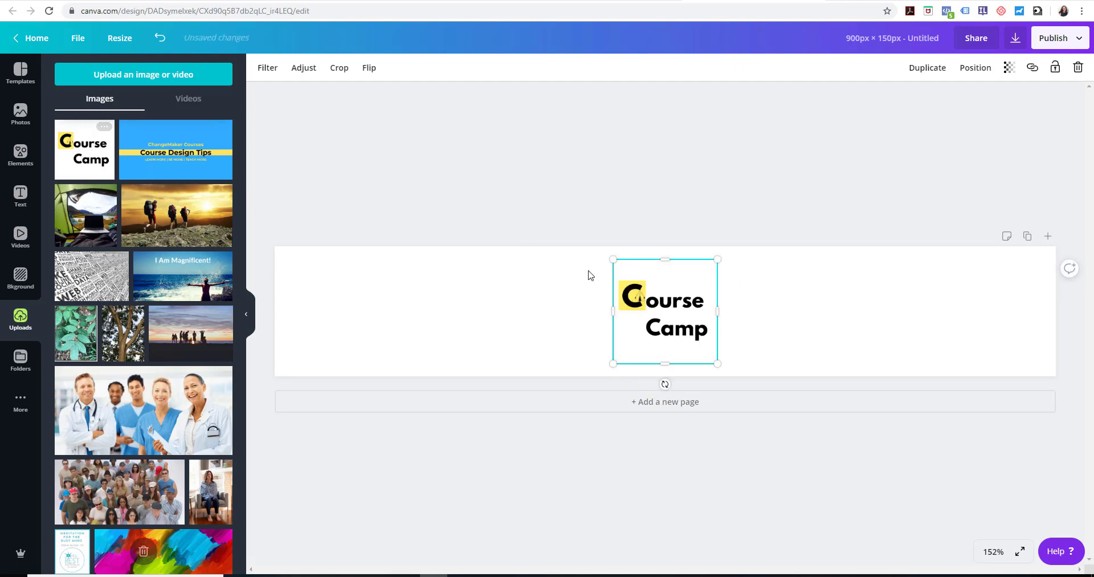
pyautogui.moveTo(657, 319); pyautogui.dragTo(980, 313)
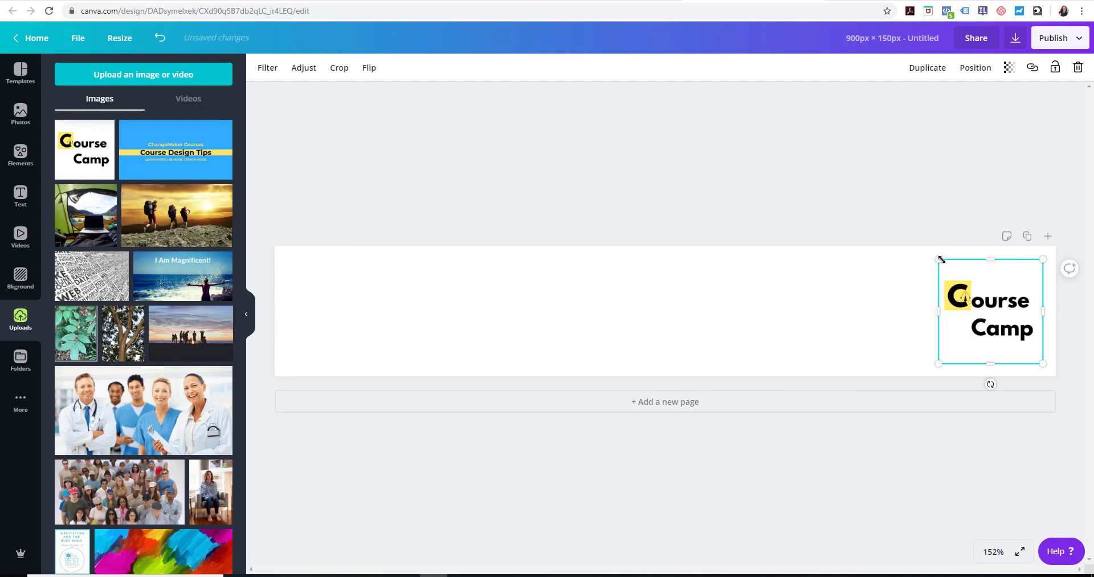
pyautogui.moveTo(940, 260); pyautogui.dragTo(930, 249)
pyautogui.moveTo(1046, 366); pyautogui.dragTo(1057, 376)
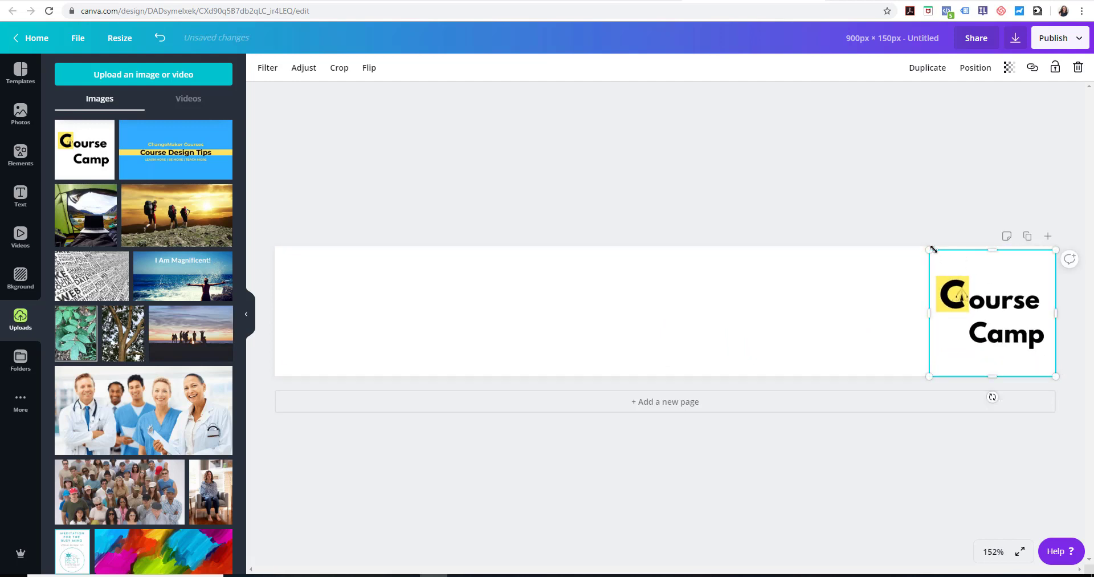
pyautogui.moveTo(928, 249); pyautogui.dragTo(925, 246)
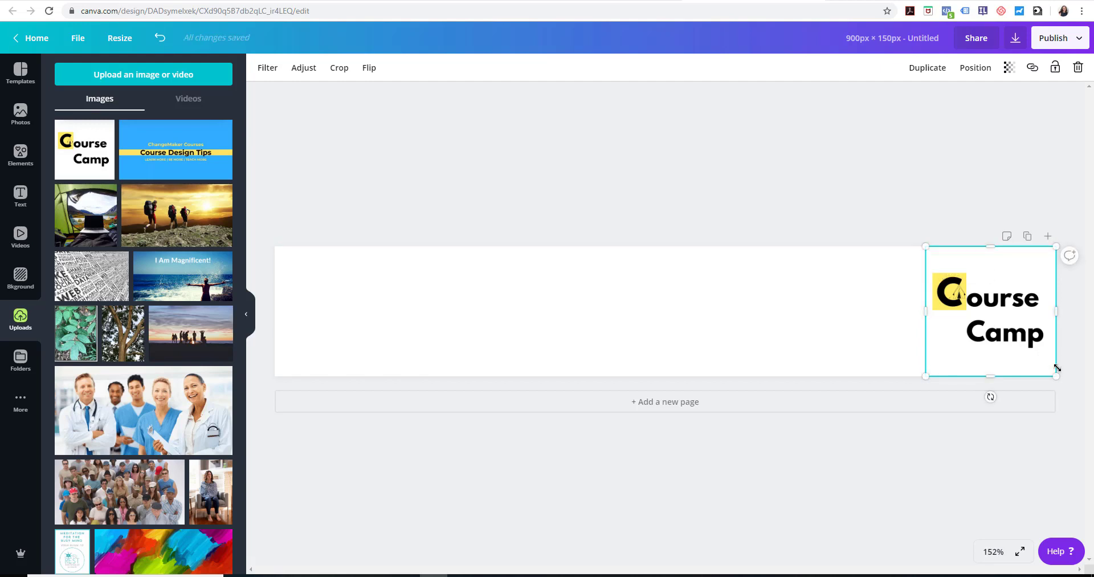
pyautogui.click(899, 215)
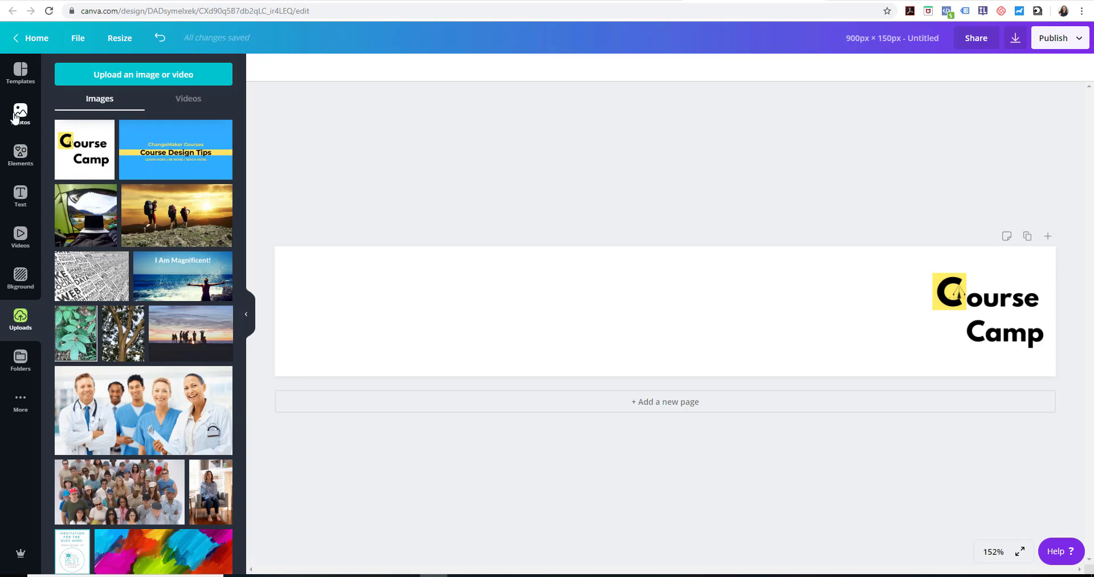
# Add a circle shape, move it to the banner's left end and shrink it to a little under half the banner height
pyautogui.click(22, 162)
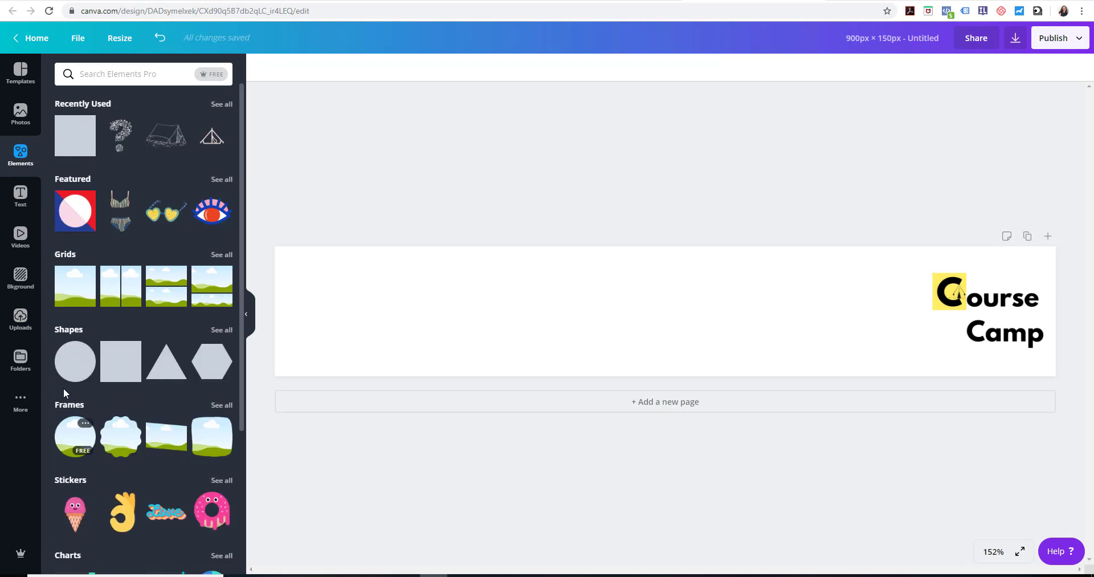
pyautogui.click(78, 360)
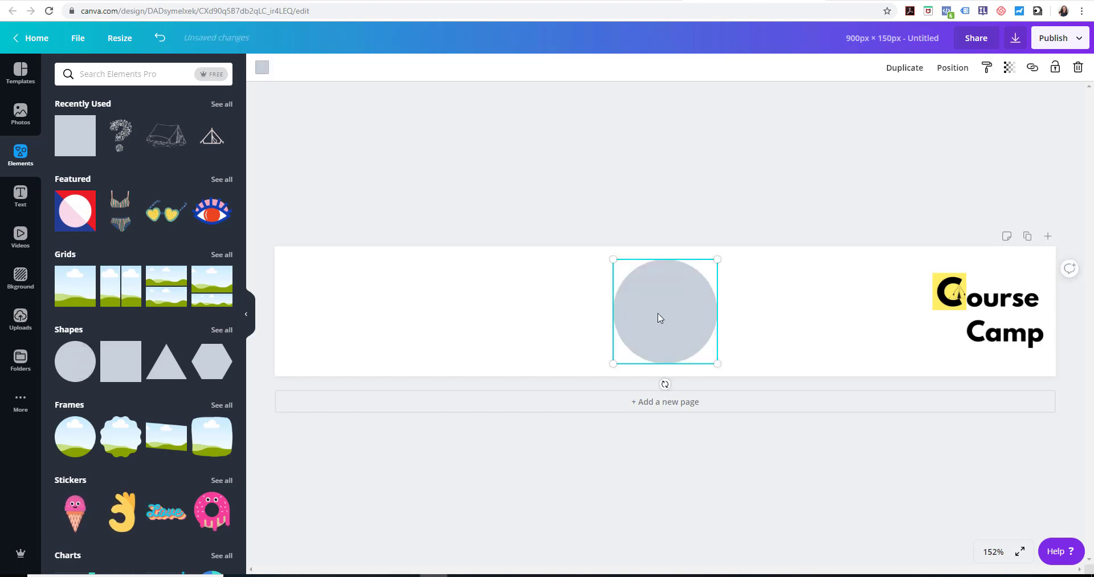
pyautogui.moveTo(660, 316); pyautogui.dragTo(335, 308)
pyautogui.moveTo(395, 358); pyautogui.dragTo(349, 312)
# Add a second circle, shrink it to a little over half the banner height and place it lower, beside the first circle
pyautogui.click(77, 354)
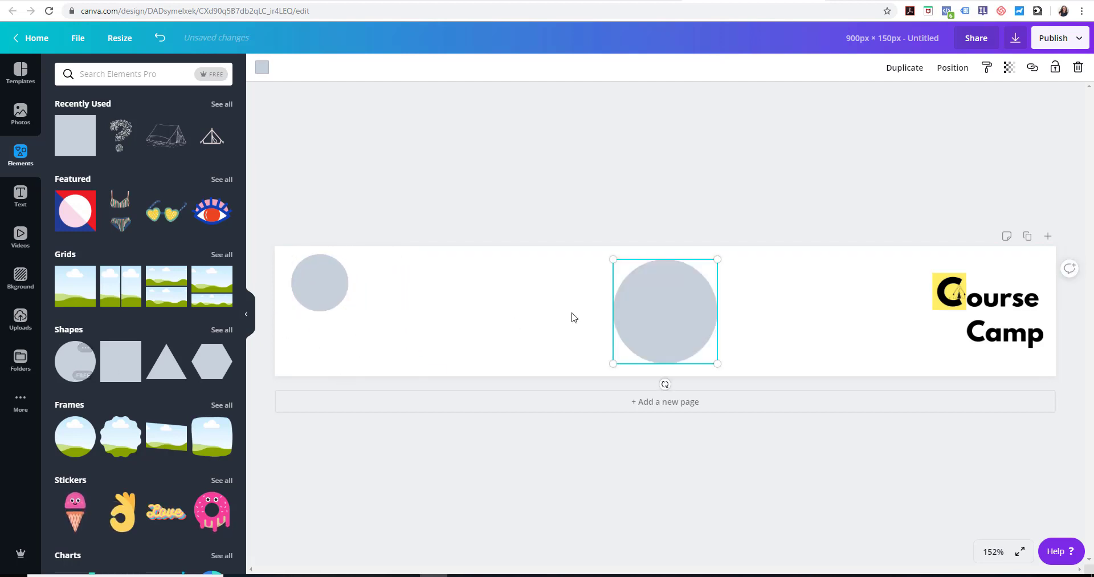
pyautogui.moveTo(625, 327); pyautogui.dragTo(415, 323)
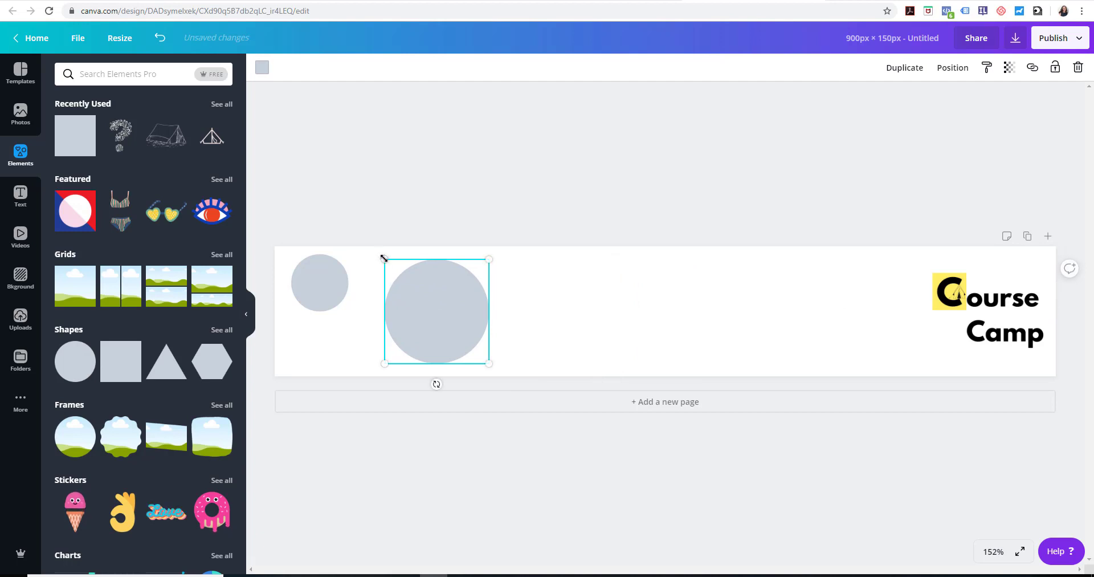
pyautogui.moveTo(383, 258); pyautogui.dragTo(410, 291)
pyautogui.moveTo(434, 343); pyautogui.dragTo(388, 342)
# Add a third, larger circle beside the second one and size it to almost the full banner height
pyautogui.click(80, 373)
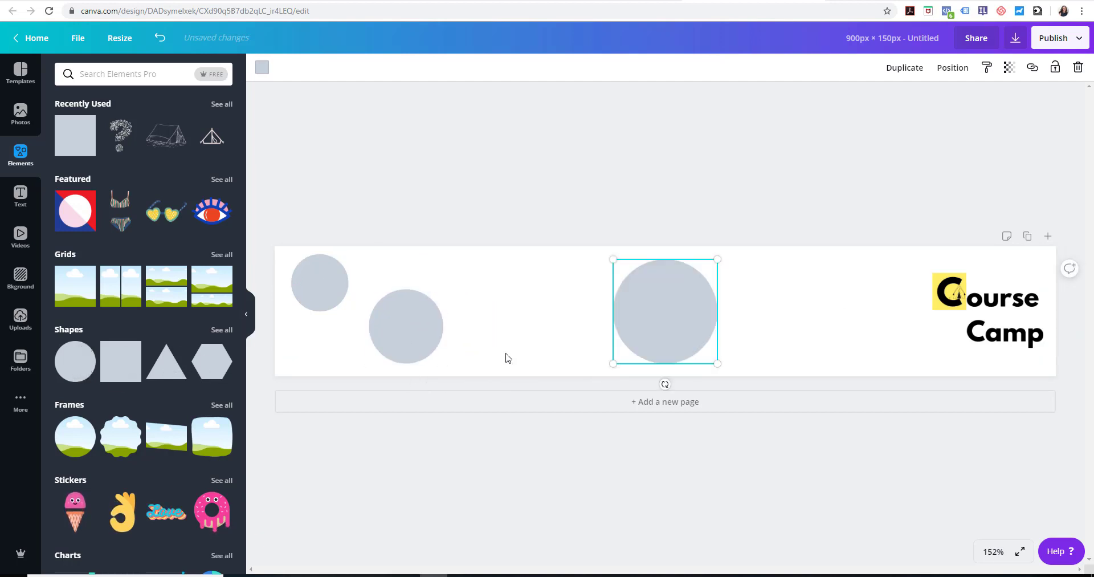
pyautogui.moveTo(654, 335); pyautogui.dragTo(513, 327)
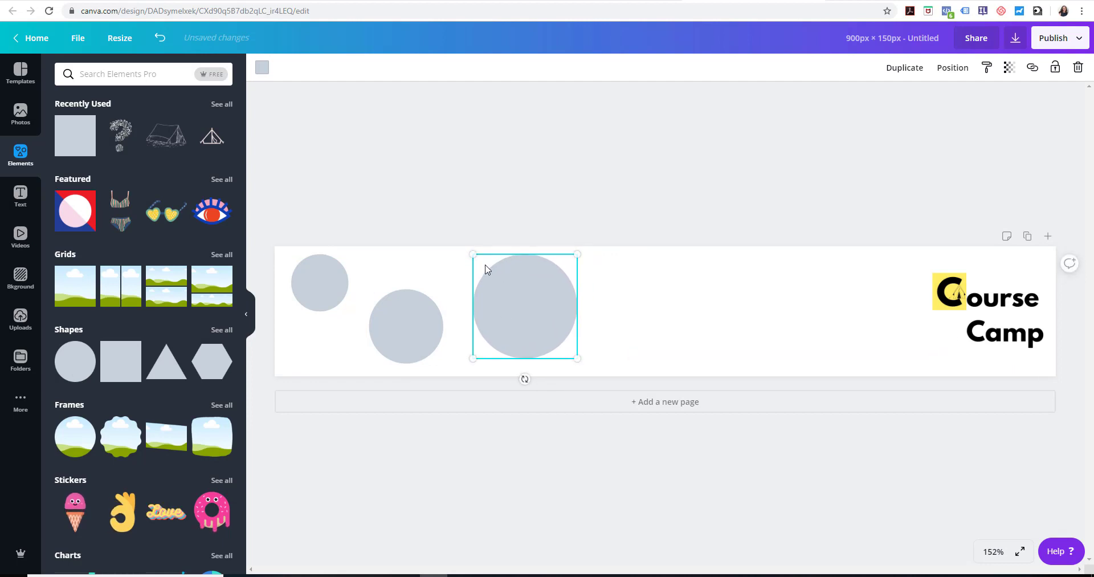
pyautogui.moveTo(473, 256); pyautogui.dragTo(508, 289)
pyautogui.moveTo(536, 328); pyautogui.dragTo(500, 293)
pyautogui.moveTo(541, 324)
pyautogui.mouseDown()
pyautogui.moveTo(586, 357)
pyautogui.moveTo(544, 323)
pyautogui.mouseUp()
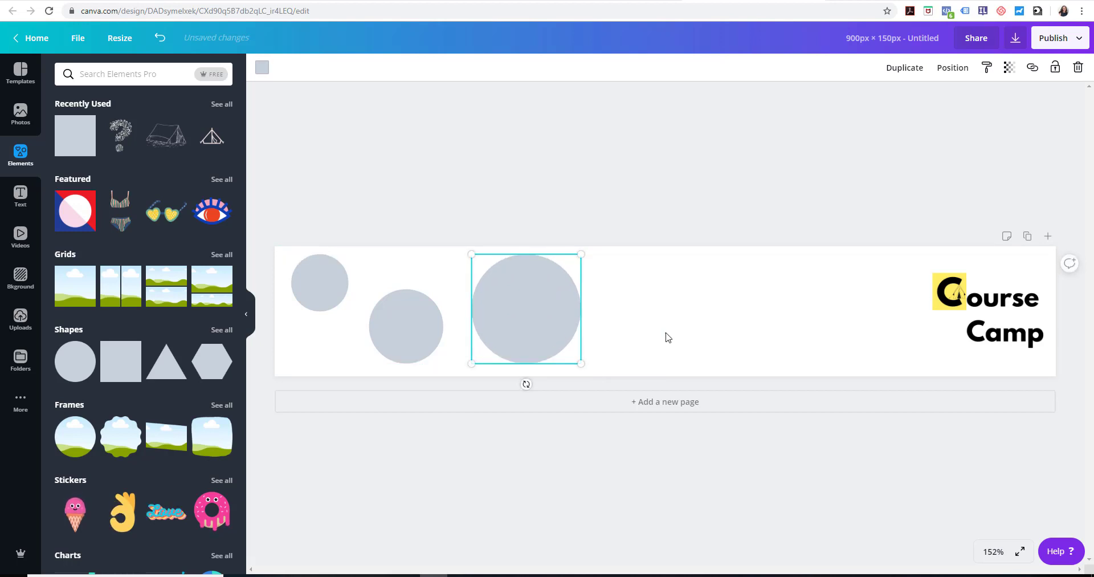
# Recolor all three circles yellow (#ffde59) to match the logo
pyautogui.click(337, 293)
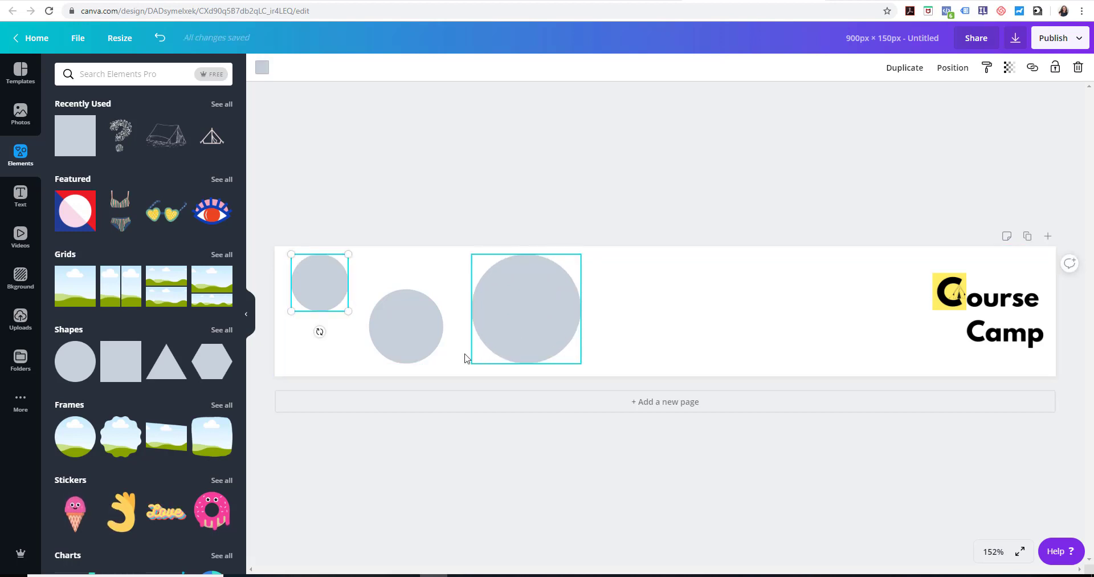
pyautogui.click(264, 71)
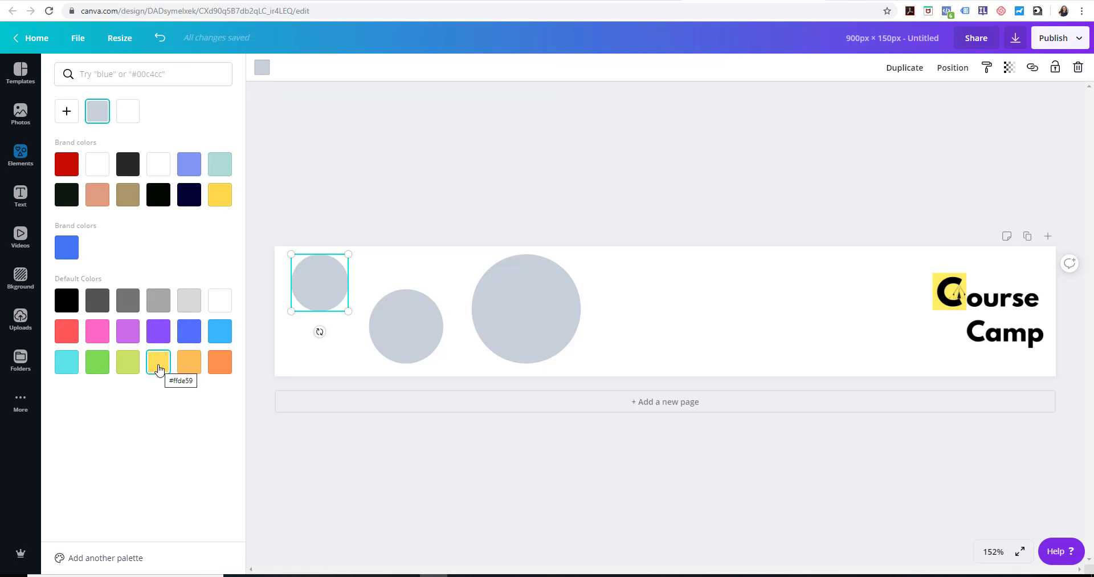
pyautogui.click(162, 365)
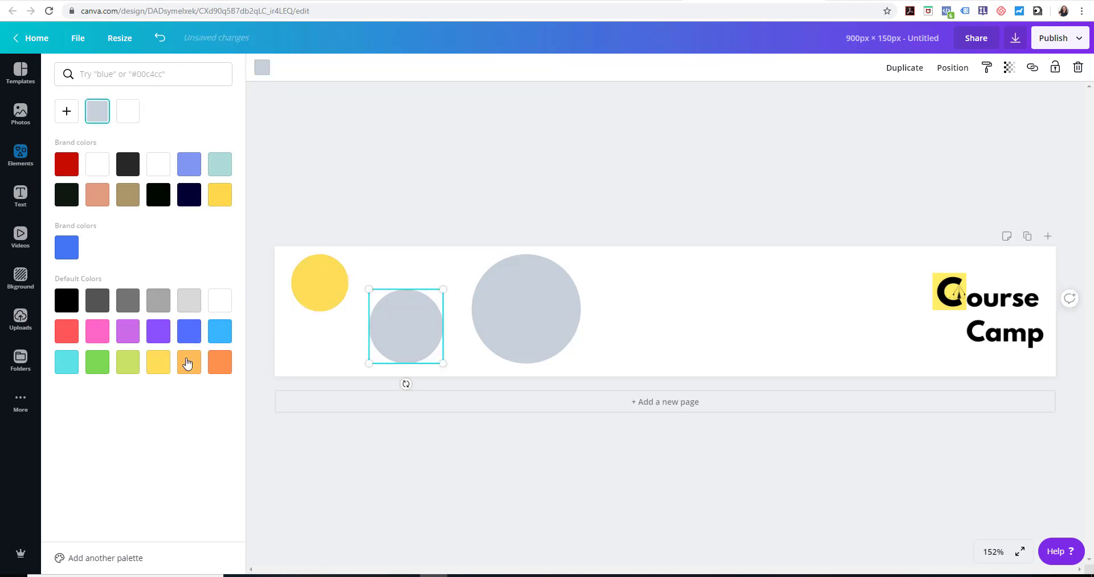
pyautogui.click(159, 362)
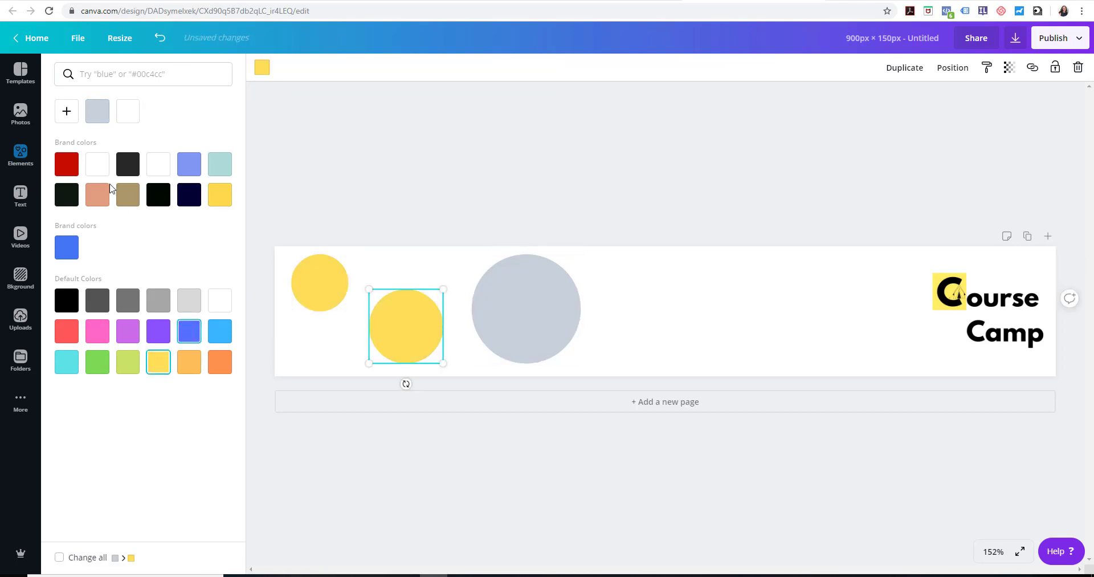
pyautogui.click(66, 111)
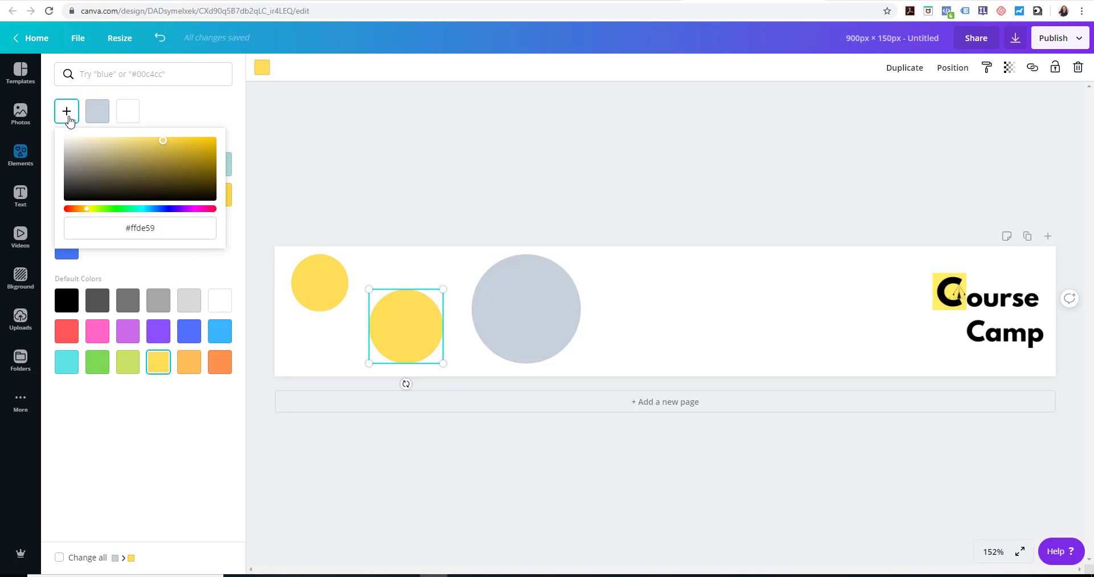
pyautogui.click(164, 112)
pyautogui.click(523, 323)
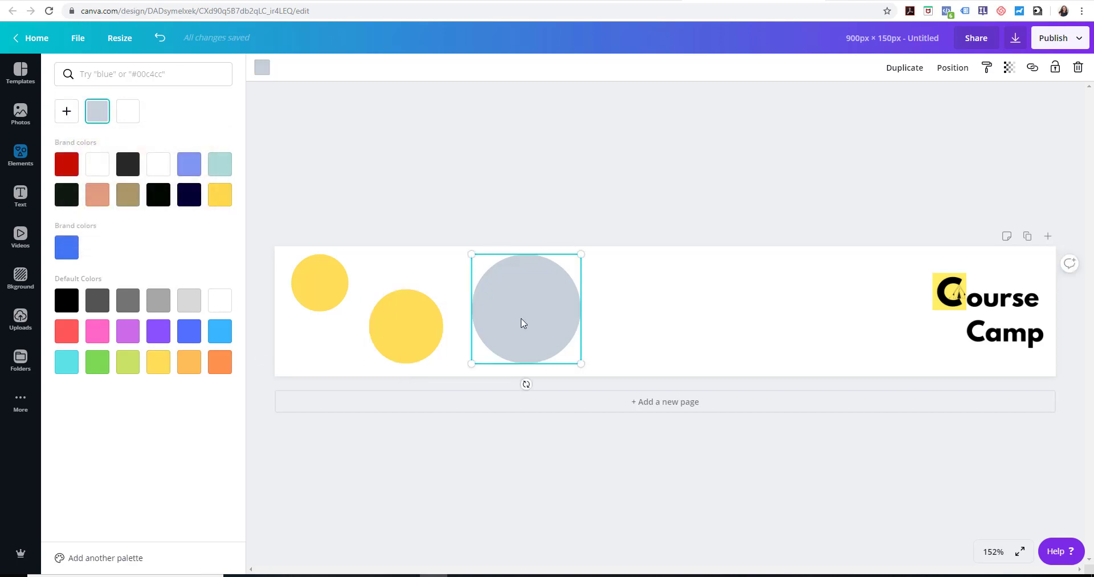
pyautogui.click(157, 362)
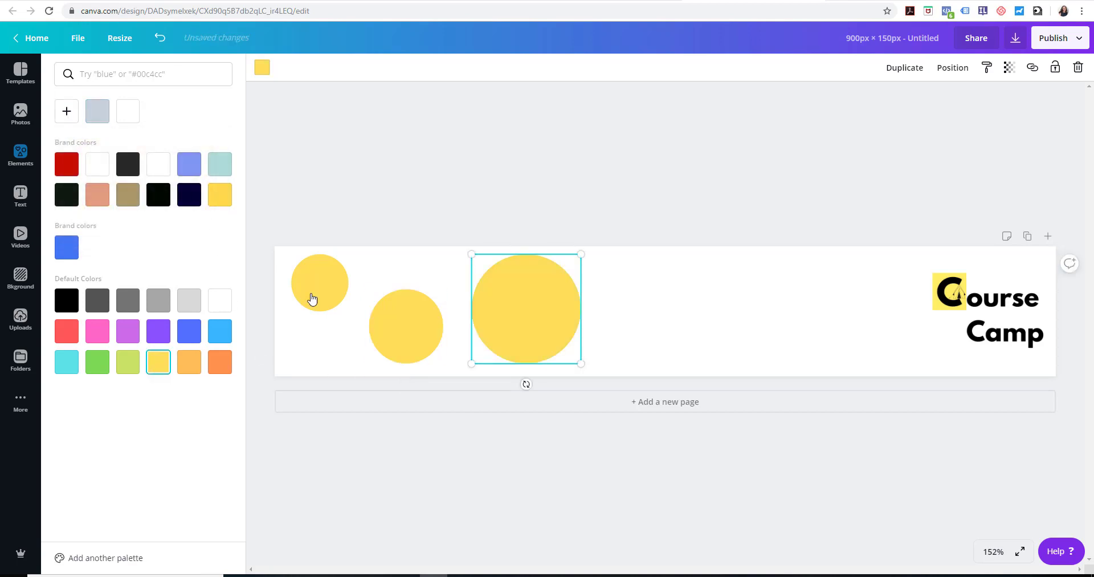
pyautogui.click(657, 181)
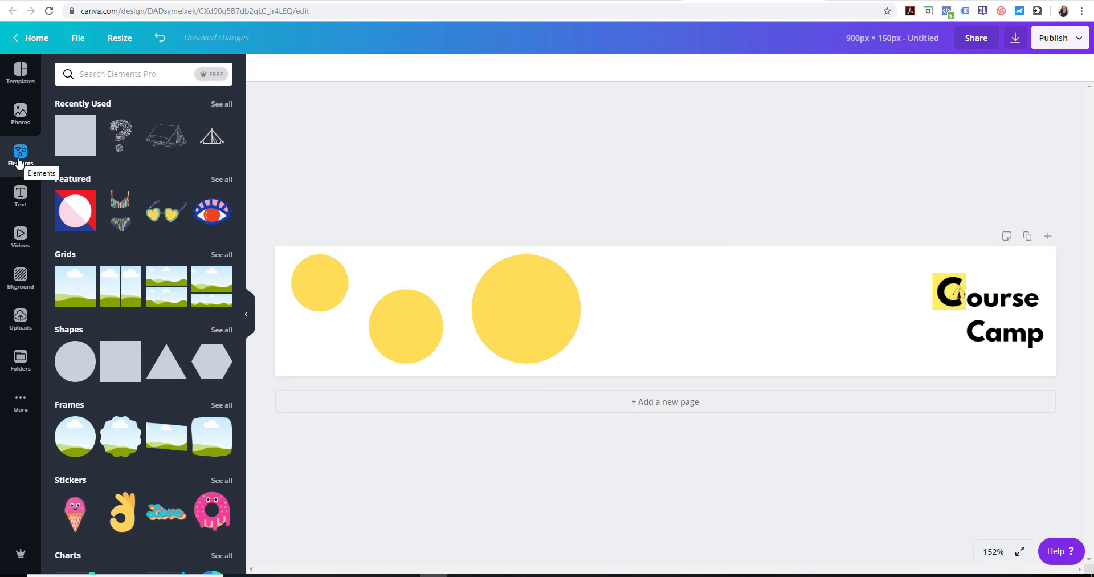
# Add a heading reading MODULE 1 WORKSHEET and place it between the largest circle and the Course Camp logo
pyautogui.click(21, 203)
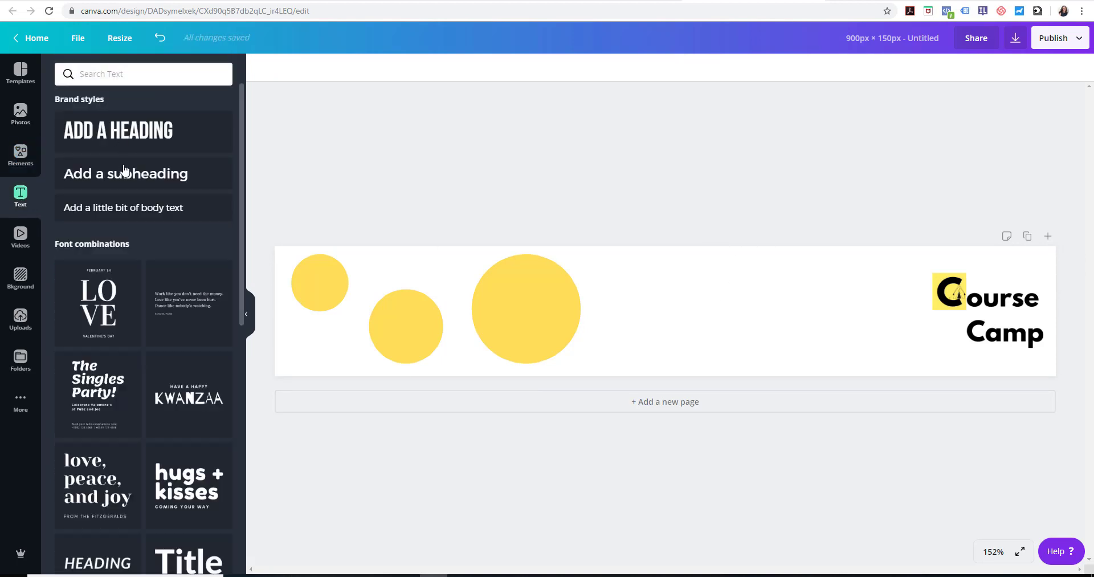
pyautogui.click(129, 140)
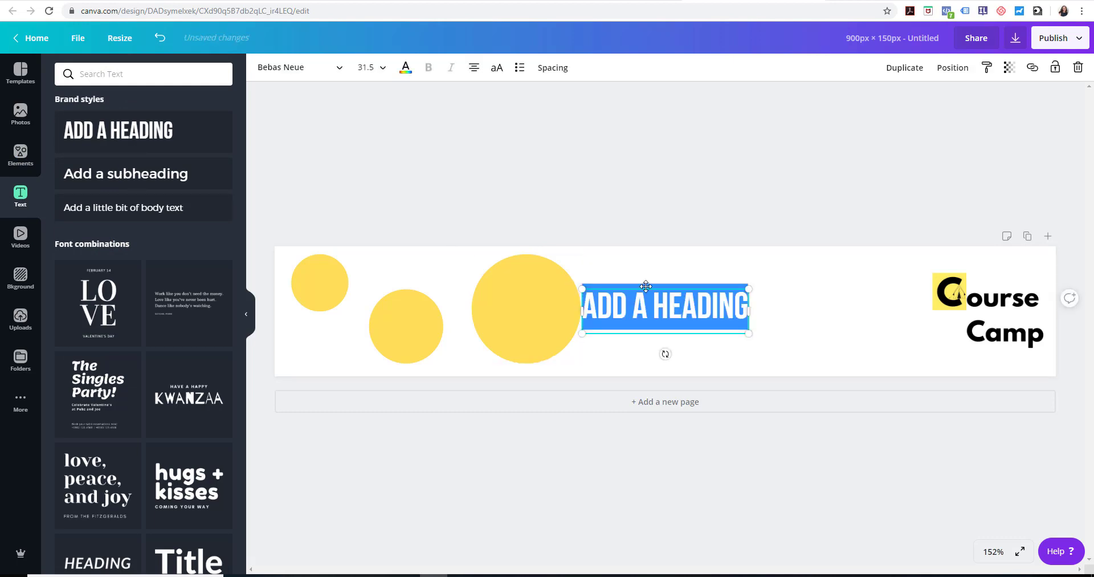
pyautogui.moveTo(645, 286); pyautogui.dragTo(708, 287)
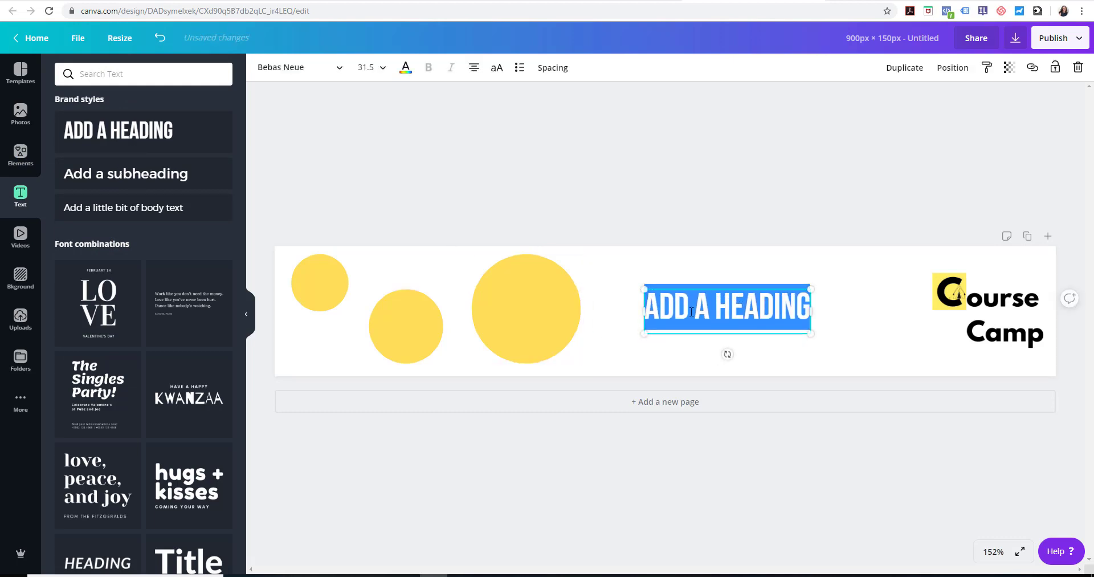
pyautogui.doubleClick(692, 312)
pyautogui.moveTo(651, 312); pyautogui.dragTo(812, 307)
pyautogui.write('MODULE')
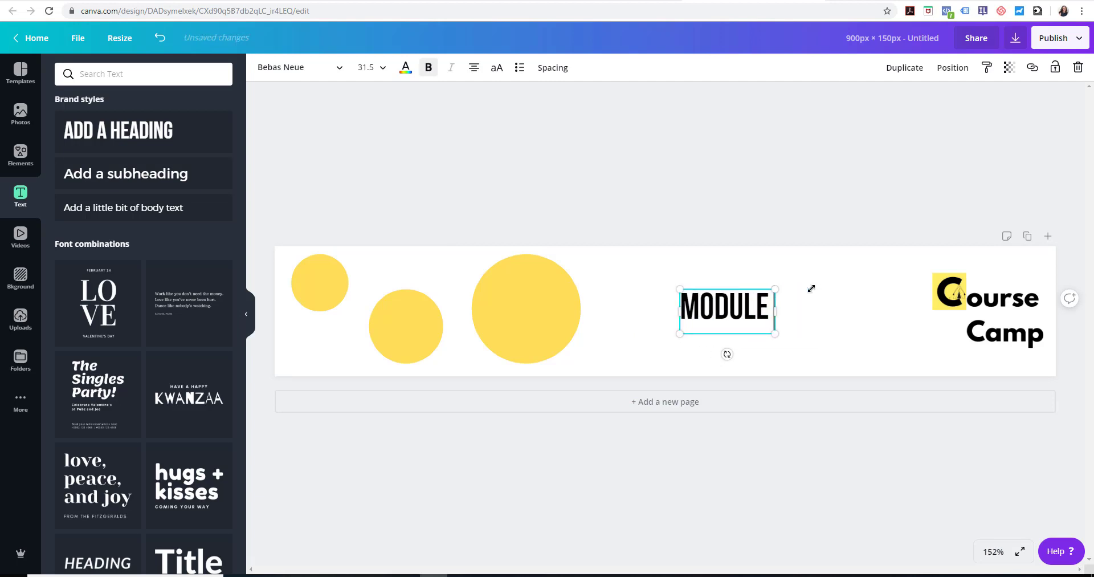
pyautogui.write(' 1 WORKSHEET')
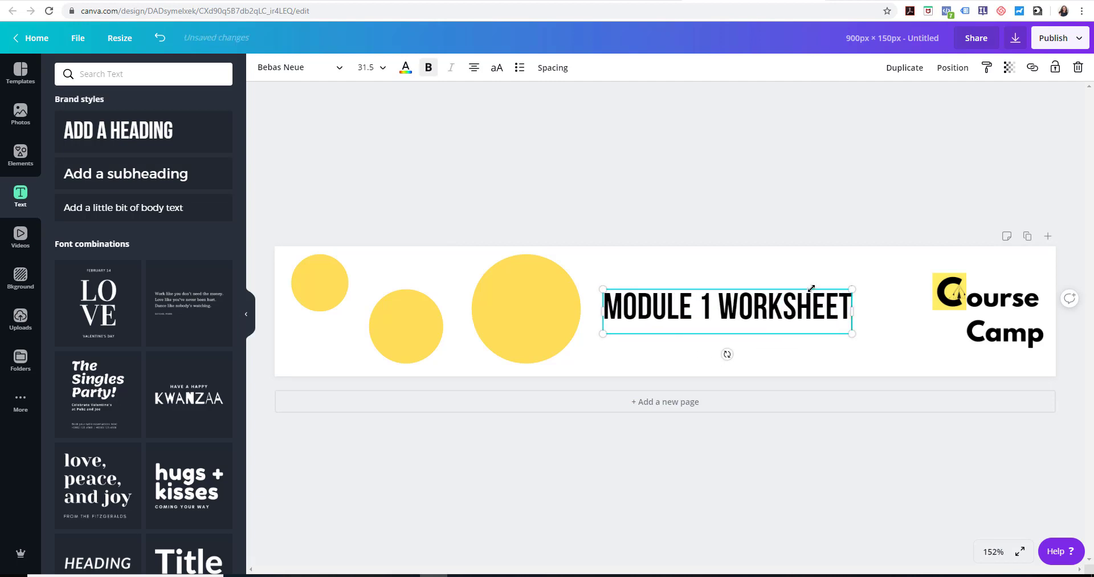
pyautogui.moveTo(812, 288); pyautogui.dragTo(847, 287)
pyautogui.click(794, 204)
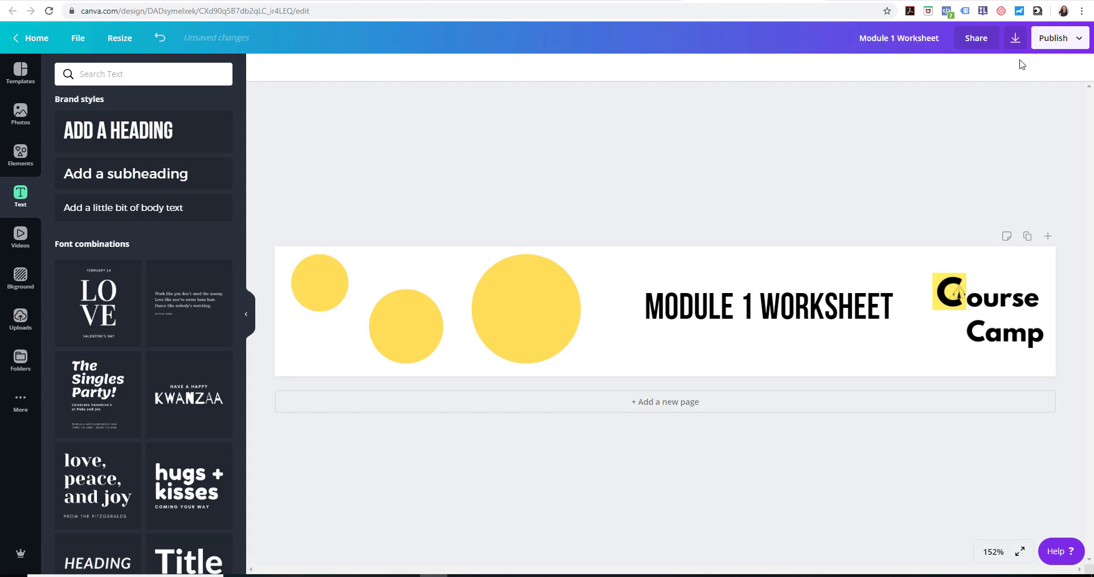
# Save the banner design and download it as a PNG at 1x size
pyautogui.click(80, 39)
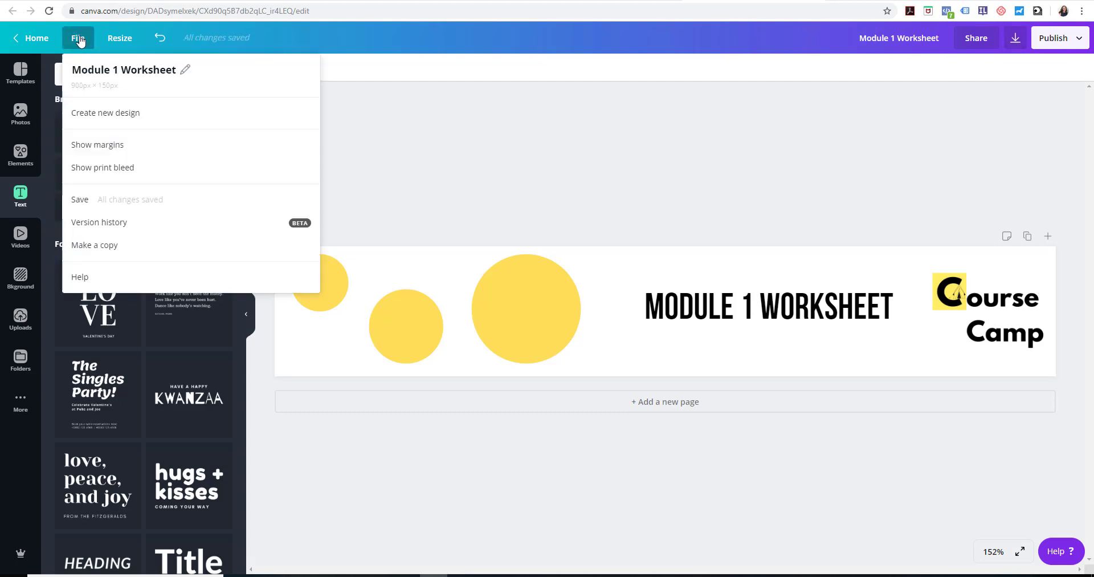
pyautogui.click(84, 204)
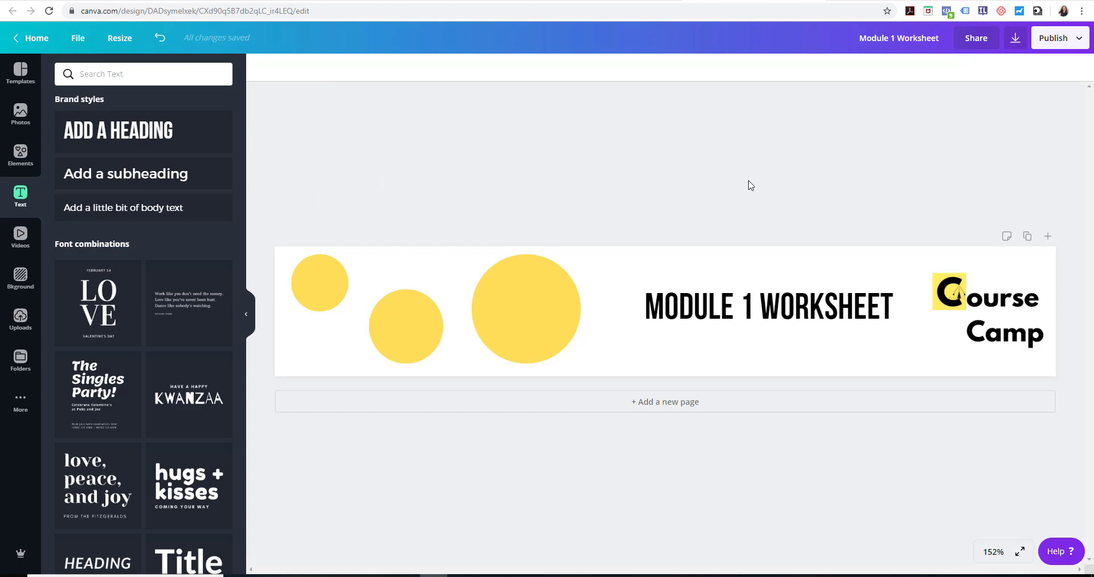
pyautogui.click(1017, 47)
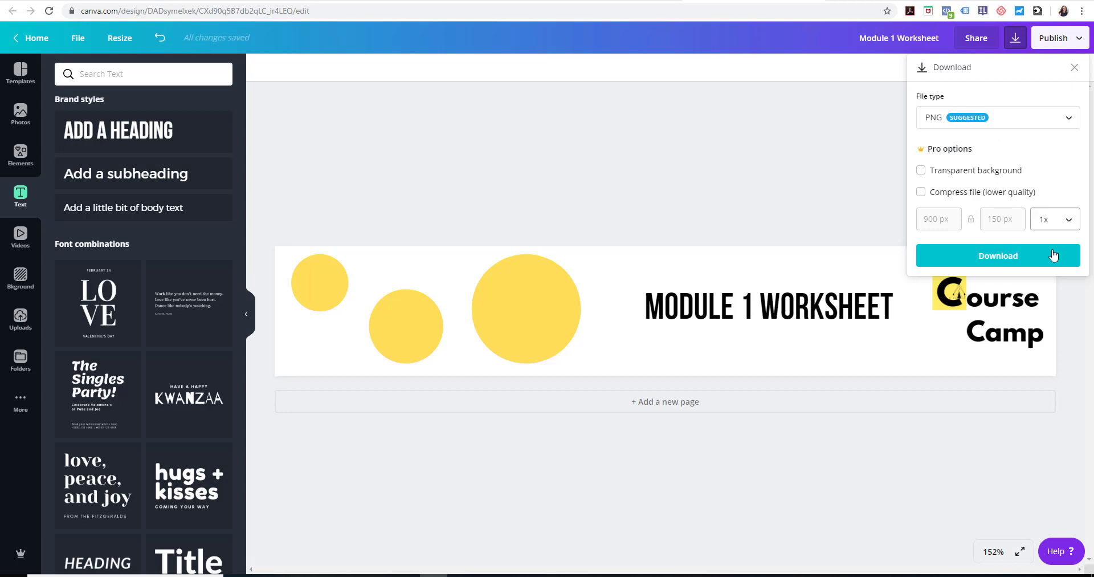
pyautogui.click(1038, 261)
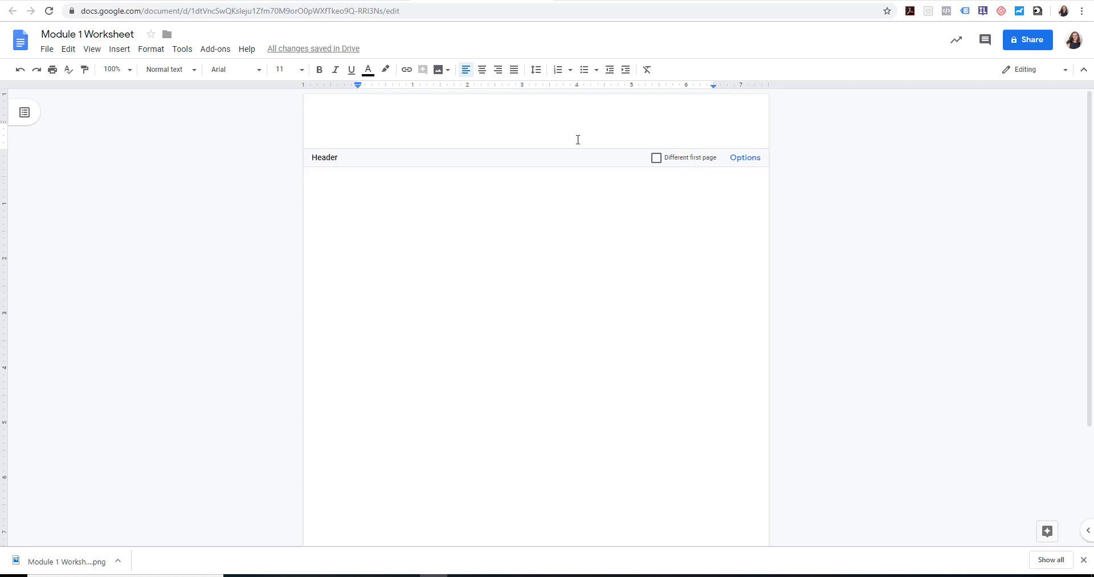
# In the Google Docs document's header, insert the Module 1 Worksheet image from the Downloads folder, found by searching for module 1
pyautogui.click(119, 50)
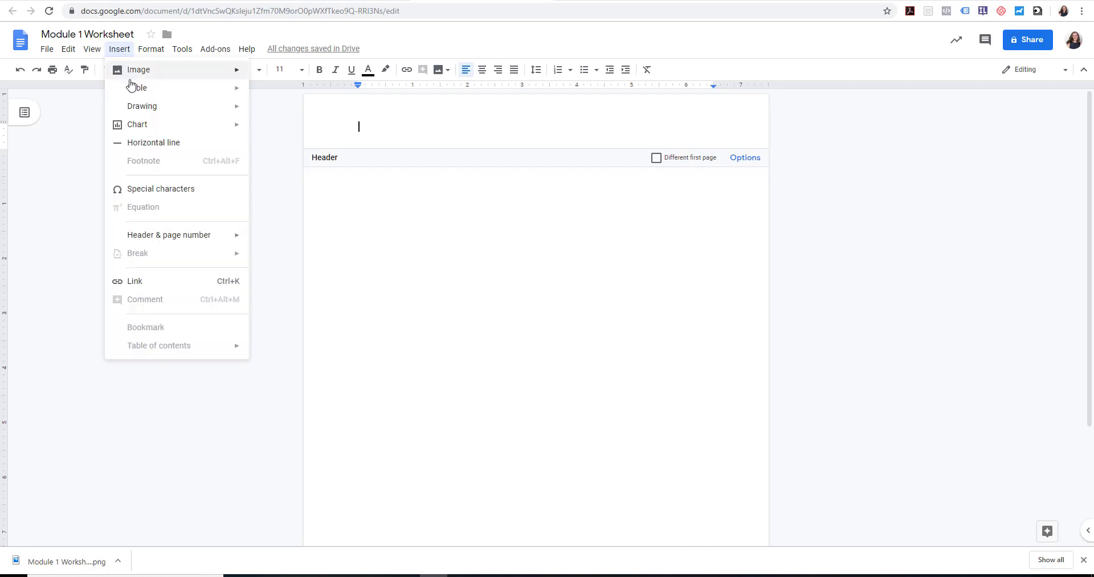
pyautogui.moveTo(135, 79)
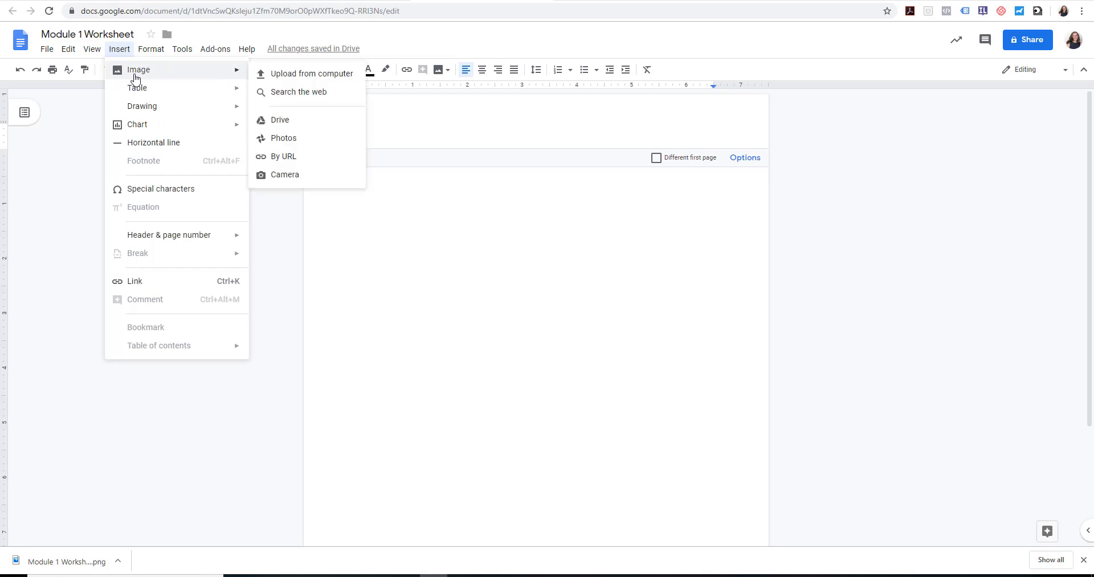
pyautogui.click(315, 78)
pyautogui.click(432, 7)
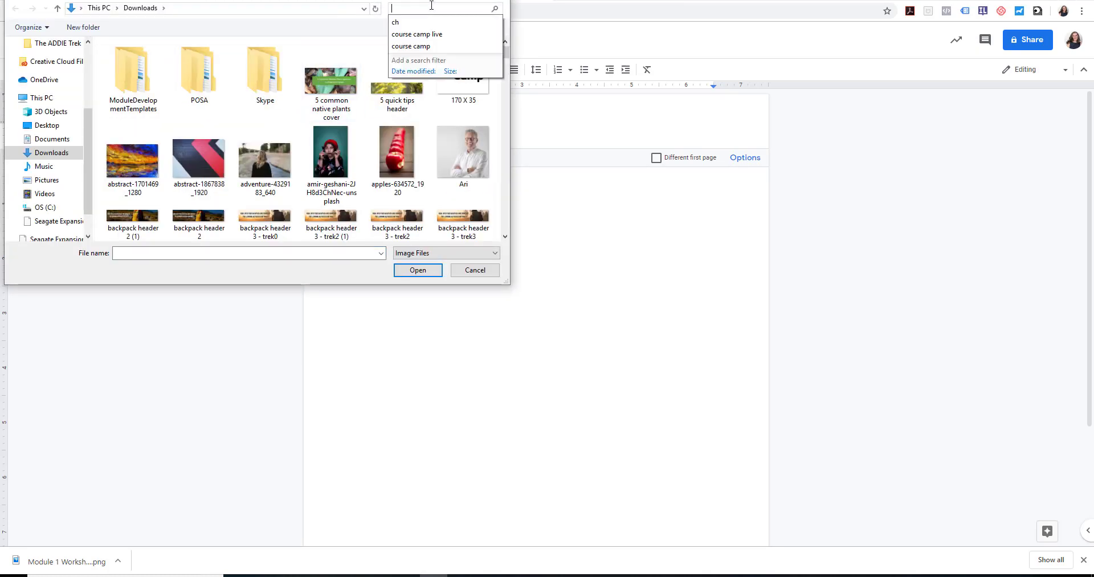
pyautogui.write('modul')
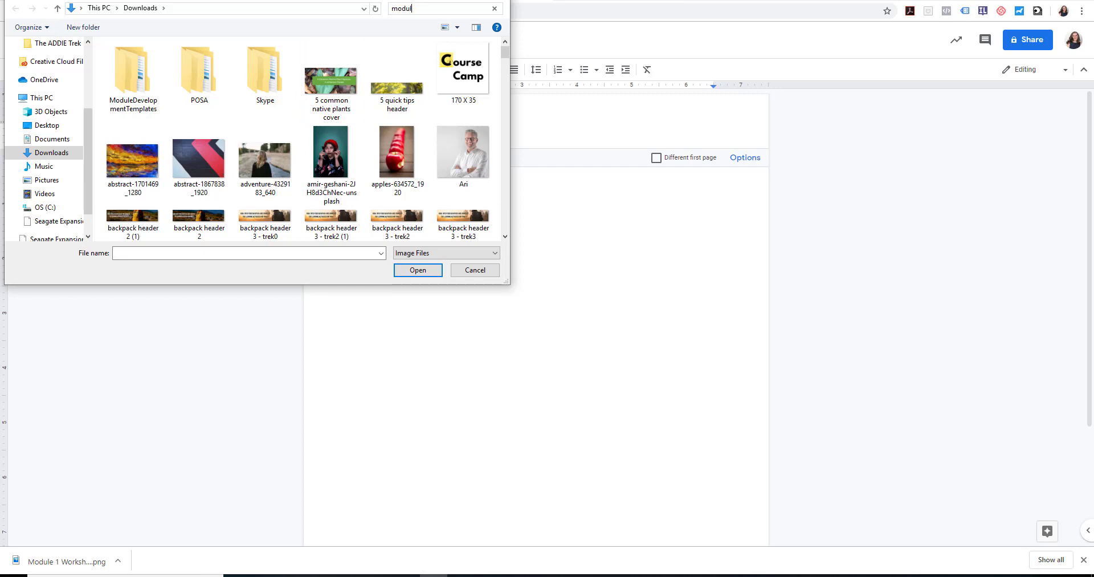
pyautogui.write('e 1')
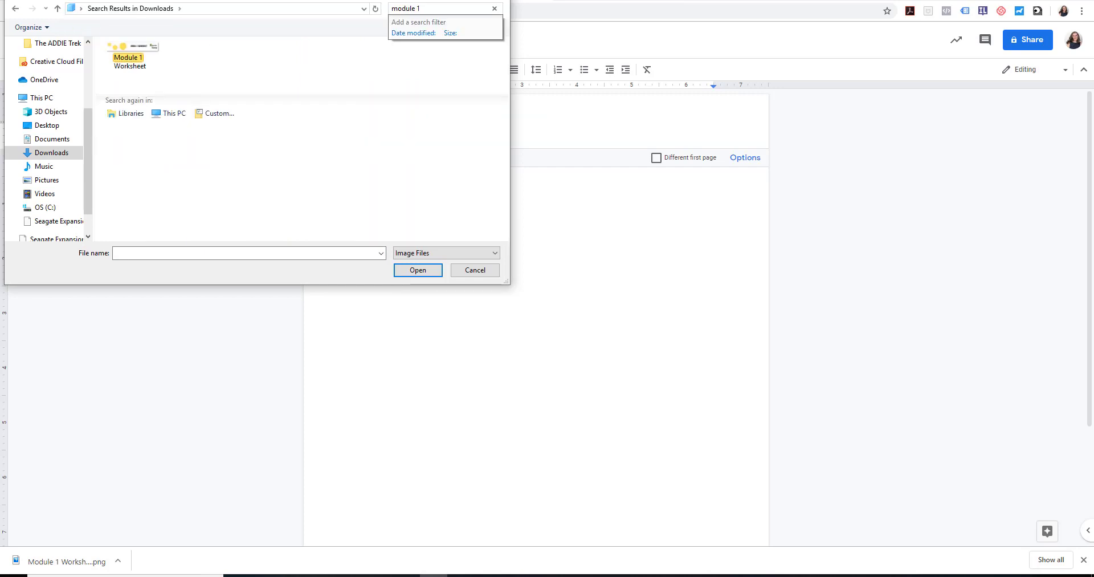
pyautogui.click(131, 49)
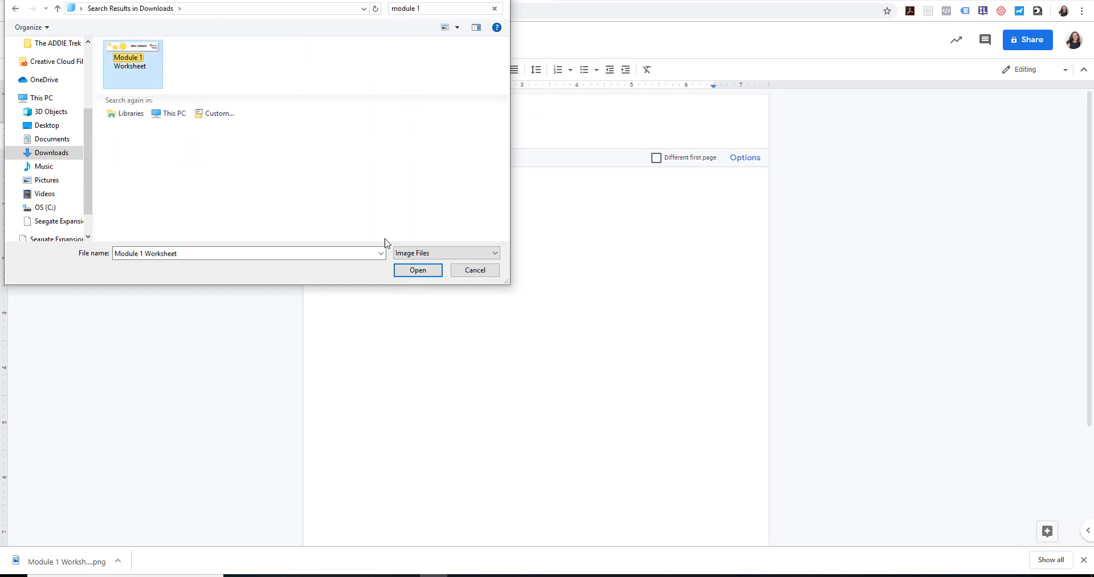
pyautogui.click(422, 275)
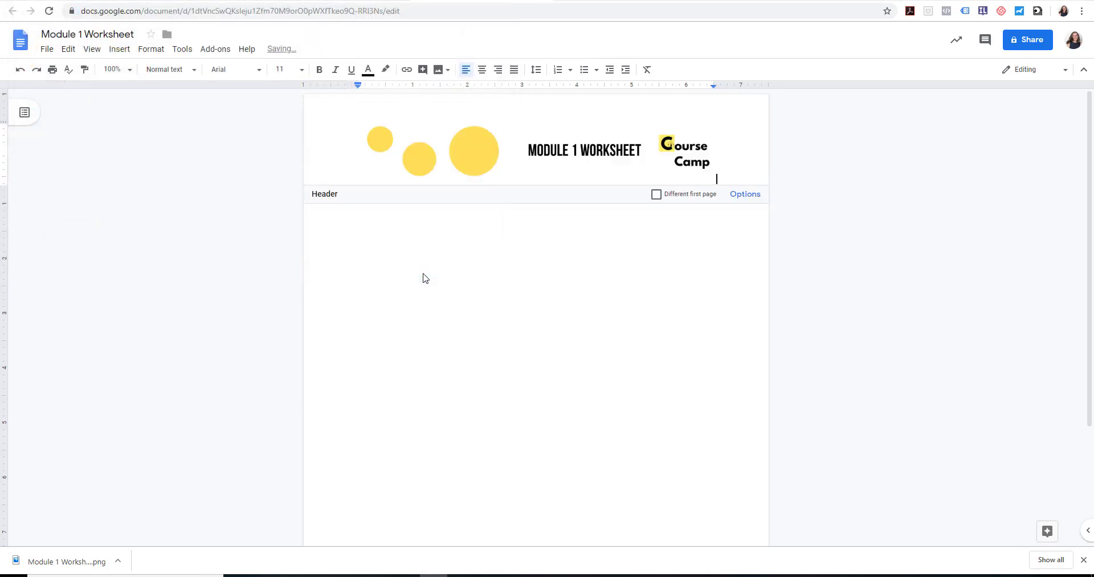
# Set the header banner image to wrap text with a 0" margin
pyautogui.click(379, 166)
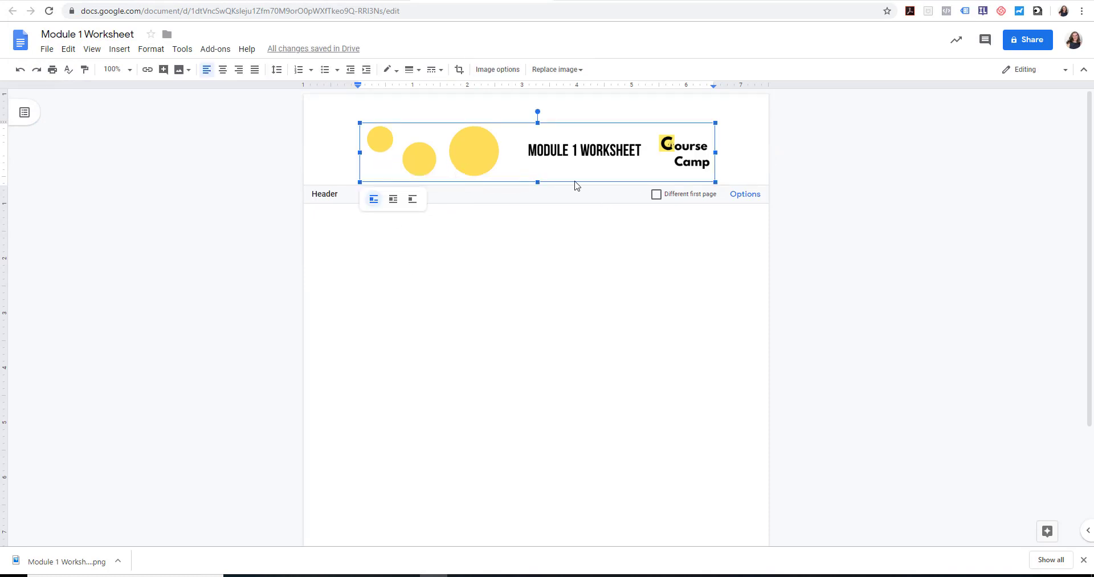
pyautogui.click(392, 204)
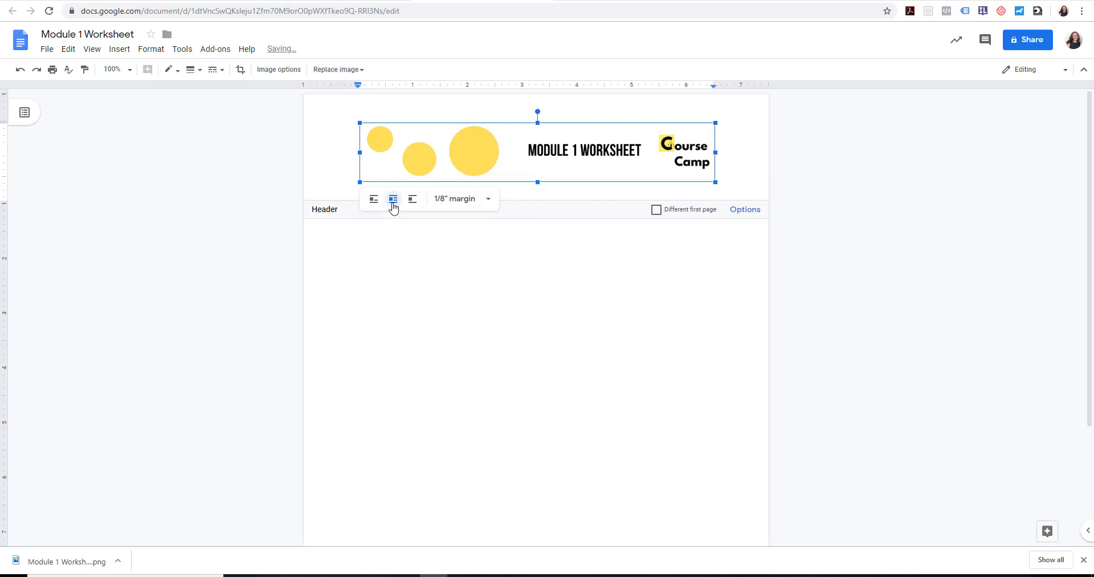
pyautogui.click(487, 201)
pyautogui.click(465, 221)
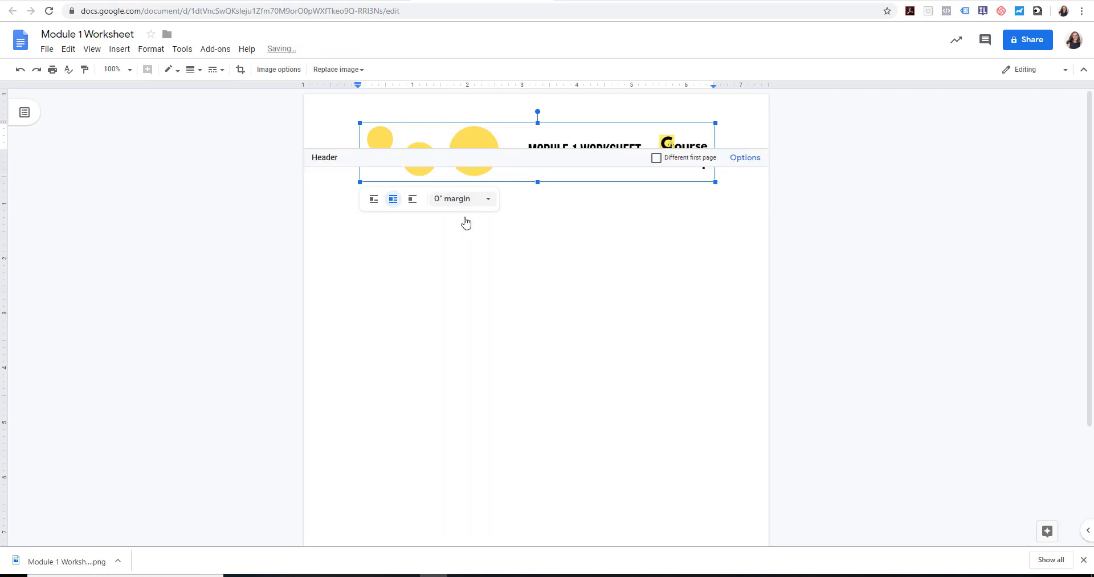
# Enlarge the header banner image to span the full width of the page
pyautogui.moveTo(358, 122); pyautogui.dragTo(306, 114)
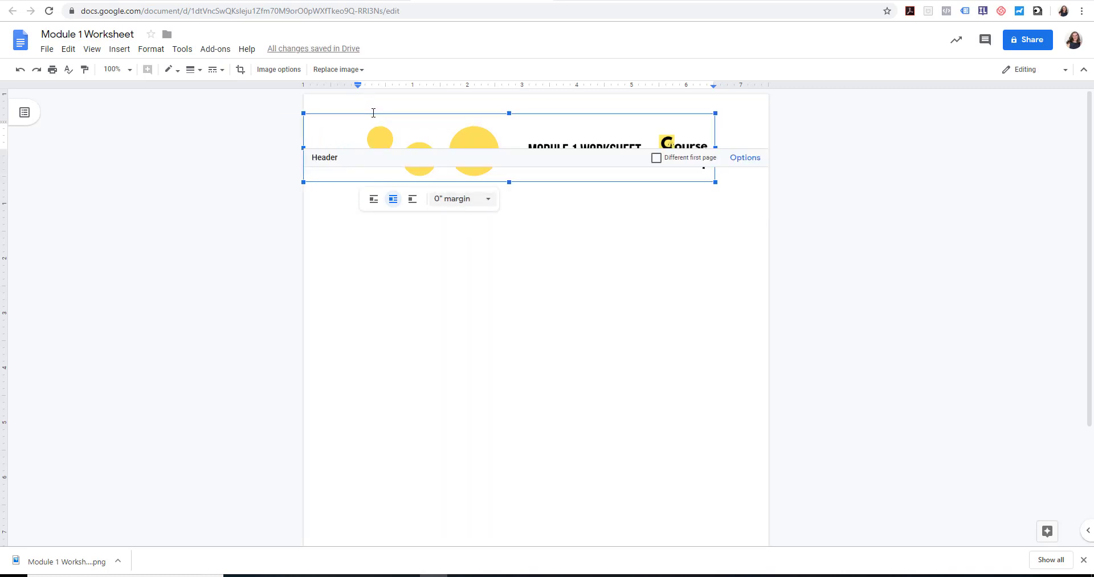
pyautogui.moveTo(715, 113); pyautogui.dragTo(768, 105)
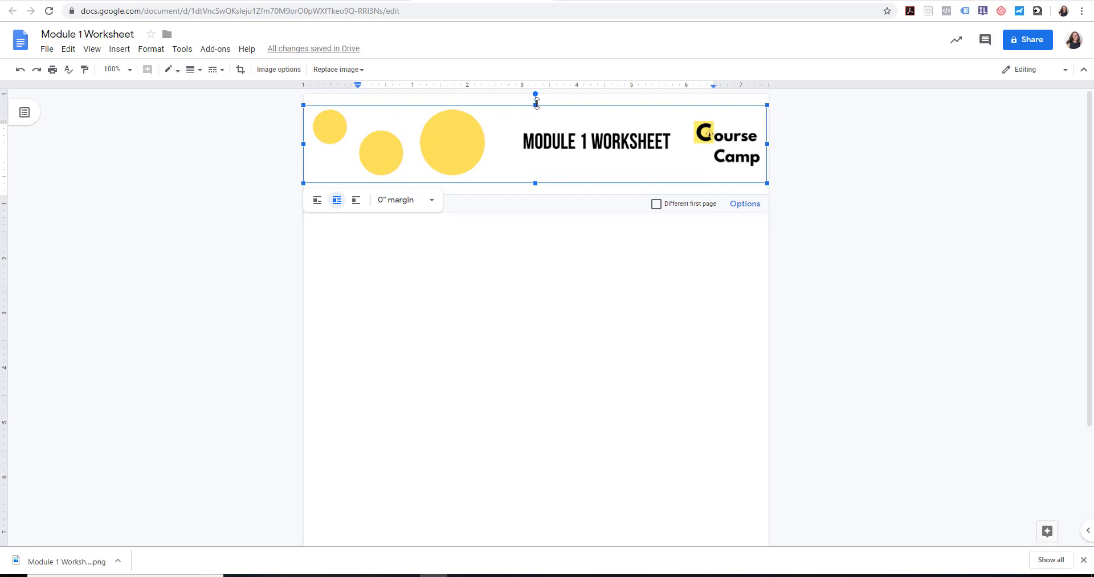
# Resize the header banner to meet the page's top and right edges with slightly less height at the bottom, and return to the document body
pyautogui.moveTo(537, 102); pyautogui.dragTo(539, 95)
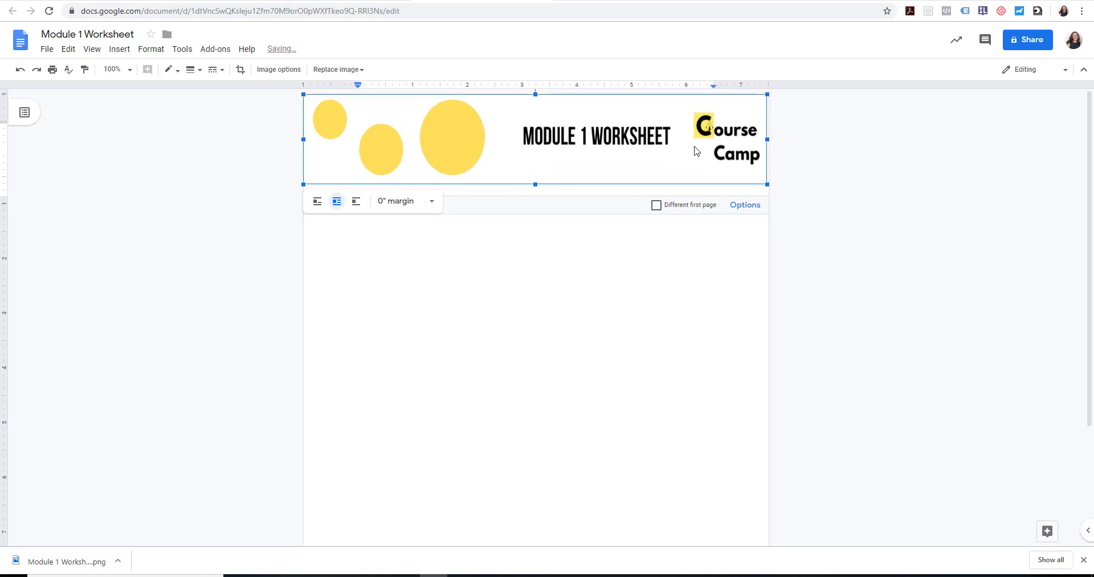
pyautogui.click(819, 162)
pyautogui.click(571, 181)
pyautogui.moveTo(535, 181); pyautogui.dragTo(540, 176)
pyautogui.click(806, 178)
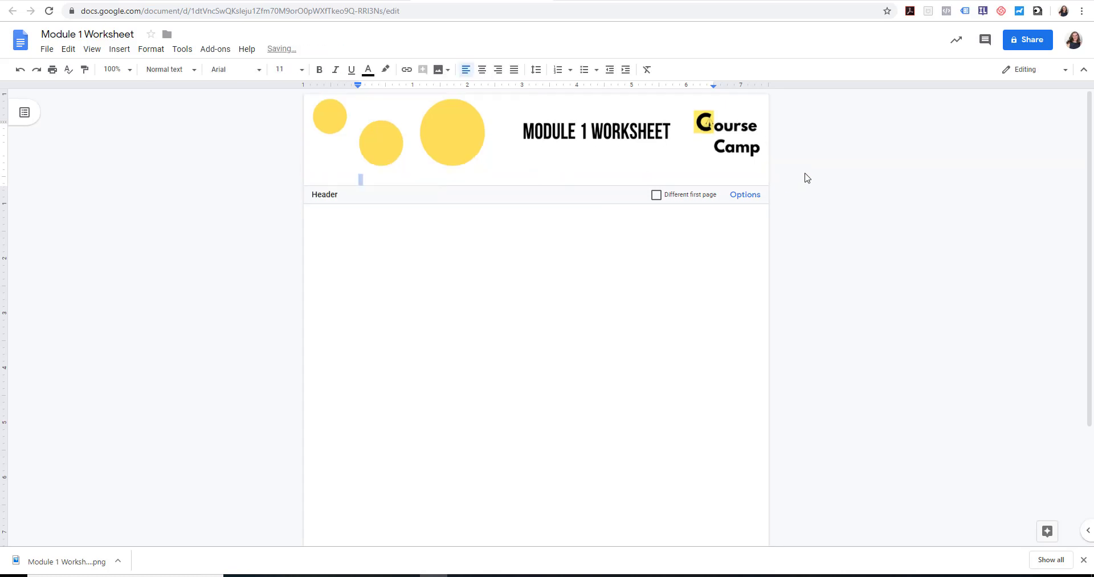
pyautogui.click(743, 171)
pyautogui.moveTo(771, 175); pyautogui.dragTo(773, 174)
pyautogui.click(794, 173)
pyautogui.click(404, 256)
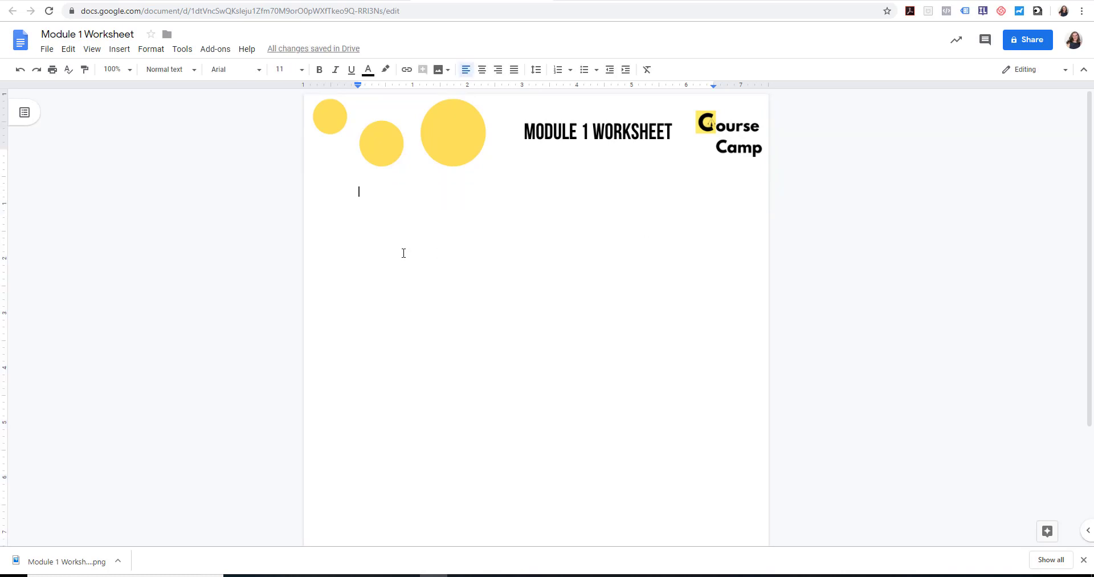
pyautogui.press('Return')
pyautogui.write('1) What')
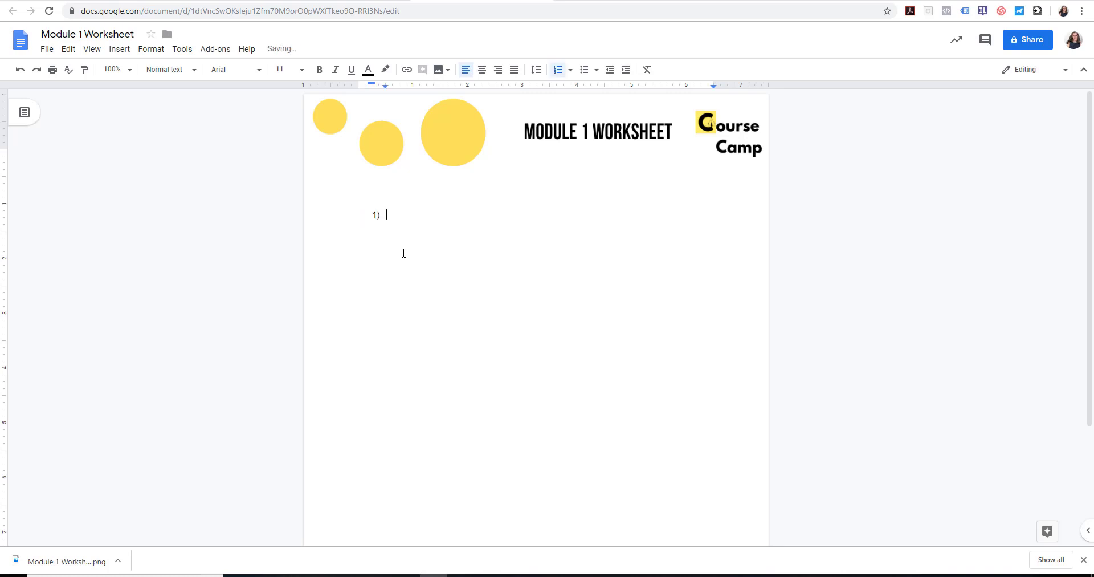
pyautogui.press('BackSpace')
pyautogui.press('BackSpace')
pyautogui.press('BackSpace')
pyautogui.press('BackSpace')
pyautogui.press('BackSpace')
pyautogui.press('BackSpace')
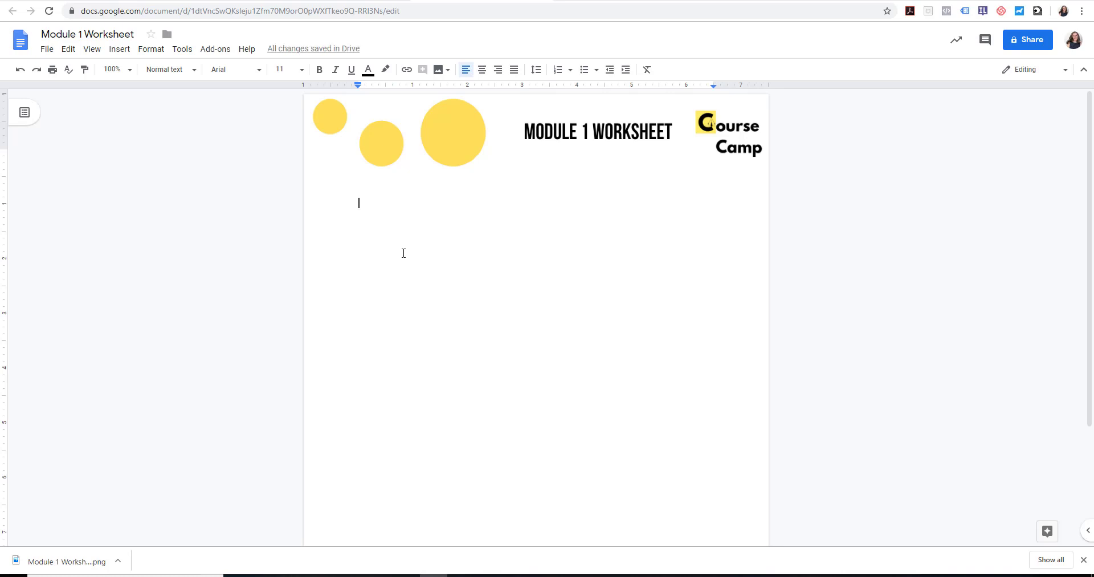
# Write the line "Directions: Please respond to the following questions:" in the document body below the header
pyautogui.write('Directions')
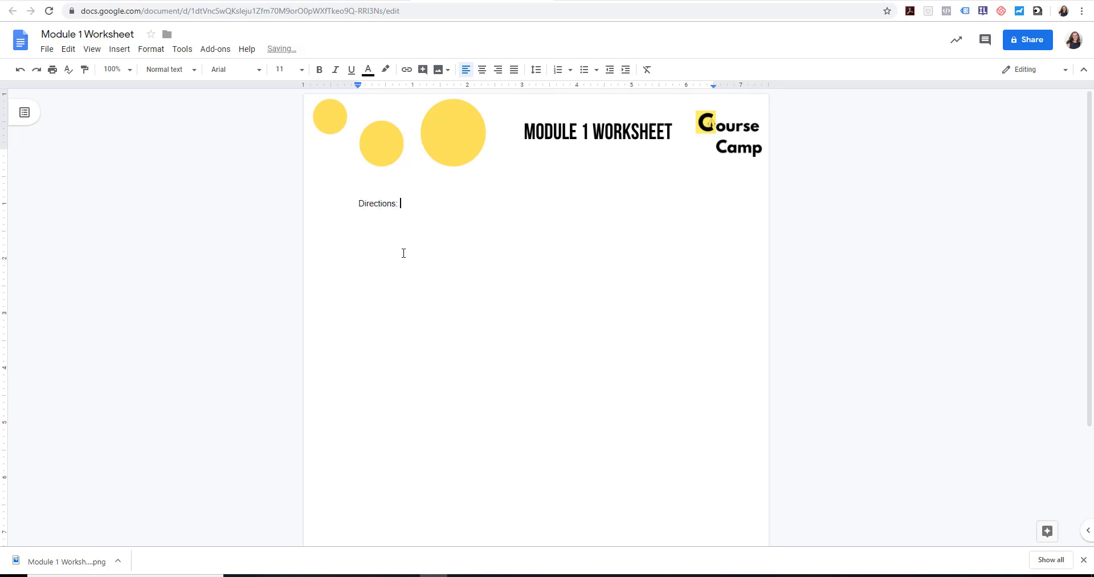
pyautogui.write(': Please respond to the following quesitons:')
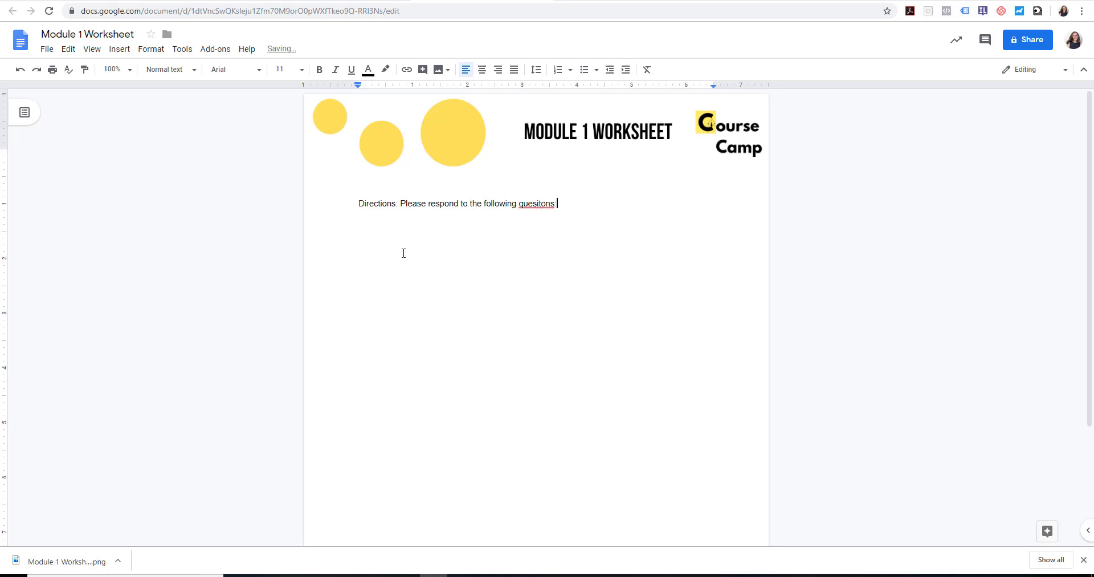
pyautogui.press('BackSpace')
pyautogui.press('BackSpace')
pyautogui.press('BackSpace')
pyautogui.press('BackSpace')
pyautogui.press('Return')
# Format the directions line as bold 14 pt text and replace its closing colon with a period
pyautogui.click(342, 204)
pyautogui.keyDown('shift'); pyautogui.click(570, 200); pyautogui.keyUp('shift')
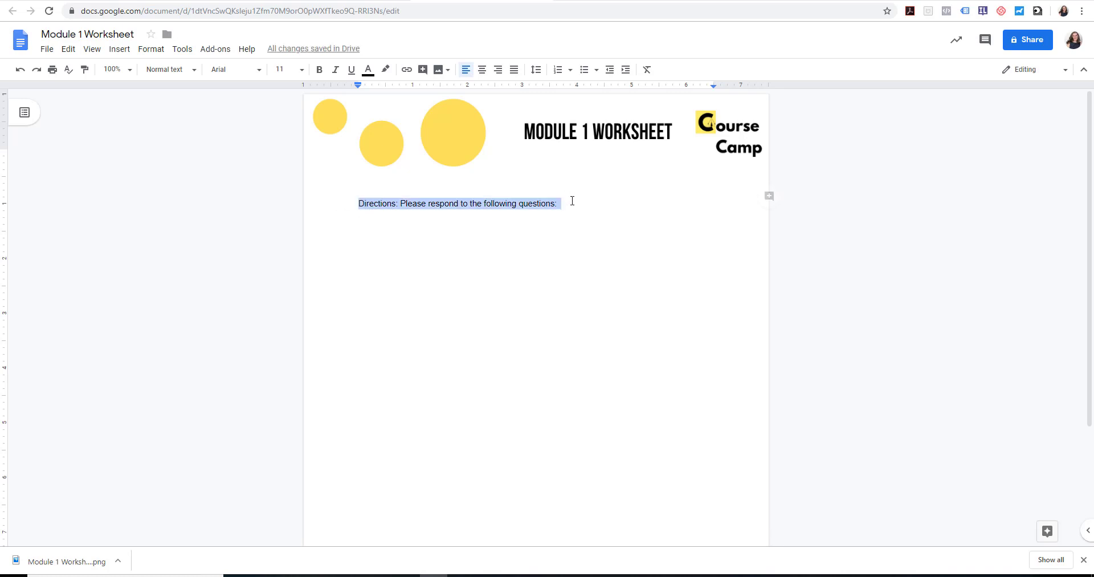
pyautogui.click(302, 69)
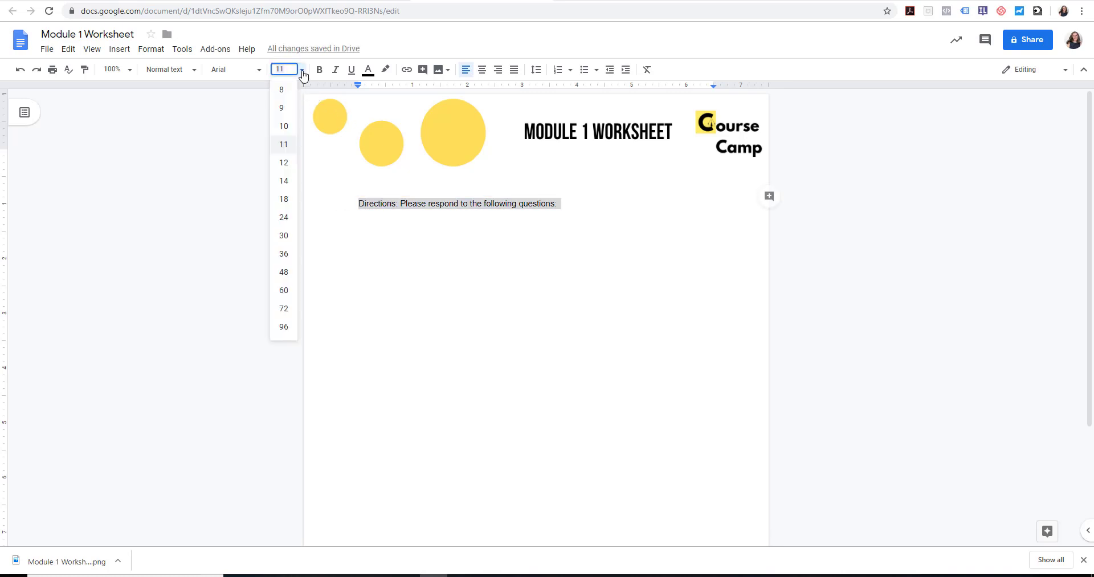
pyautogui.click(284, 182)
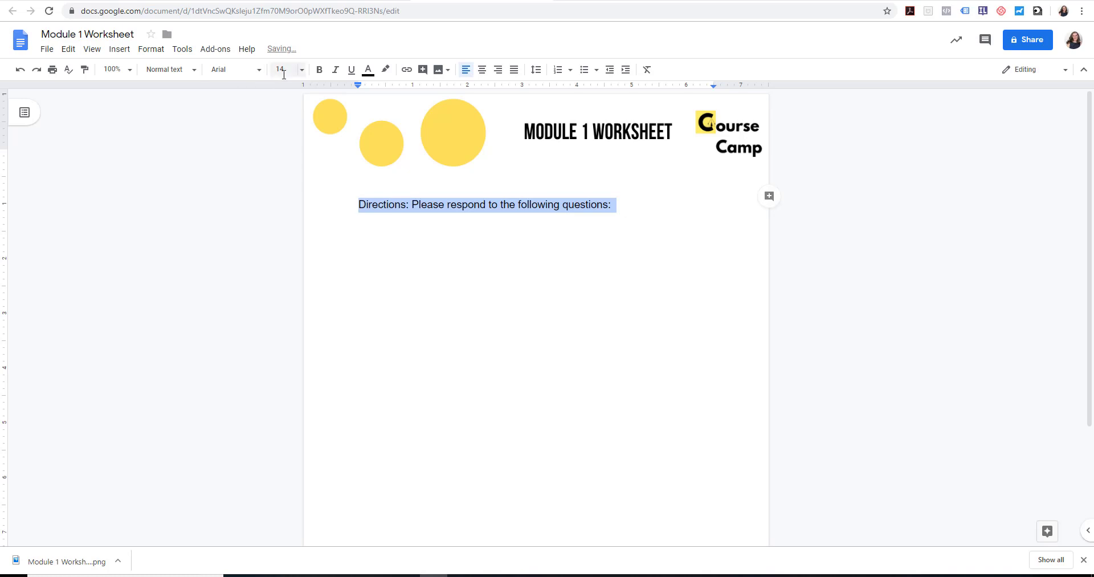
pyautogui.click(319, 71)
pyautogui.click(493, 230)
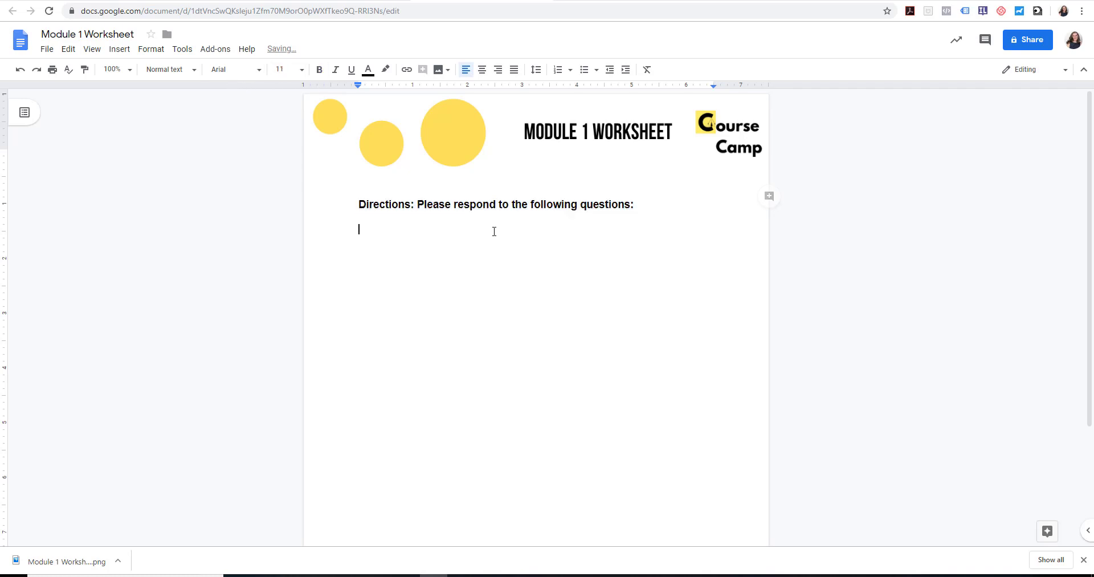
pyautogui.click(631, 204)
pyautogui.press('BackSpace')
# Below the directions, start a numbered list with "1) What were the top 3 reasons why you procrastinate?"
pyautogui.press('Return')
pyautogui.press('Return')
pyautogui.write('1) What')
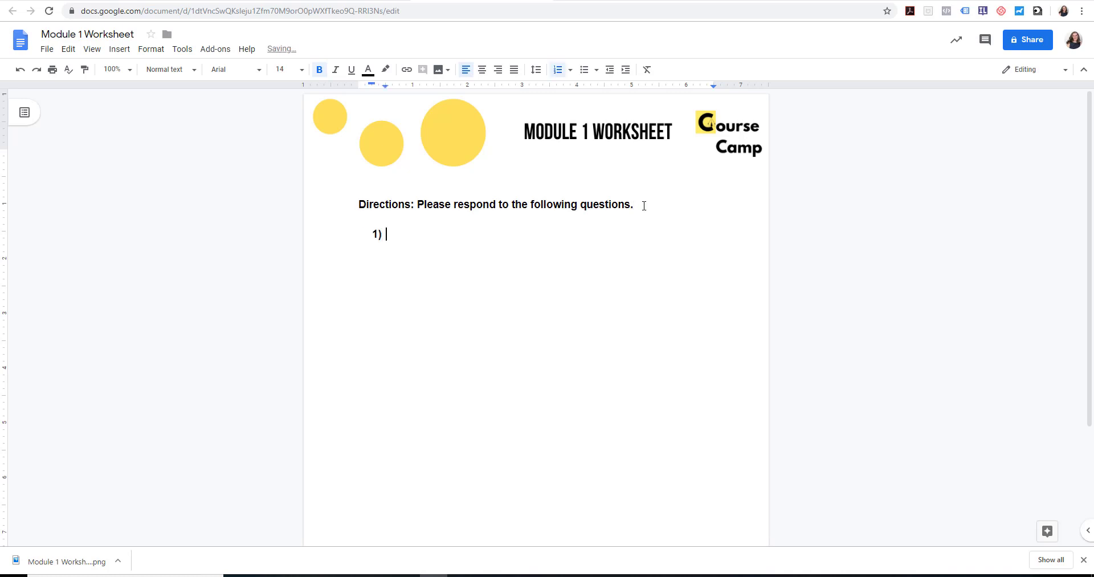
pyautogui.press('BackSpace')
pyautogui.press('BackSpace')
pyautogui.press('BackSpace')
pyautogui.write('at were the topi')
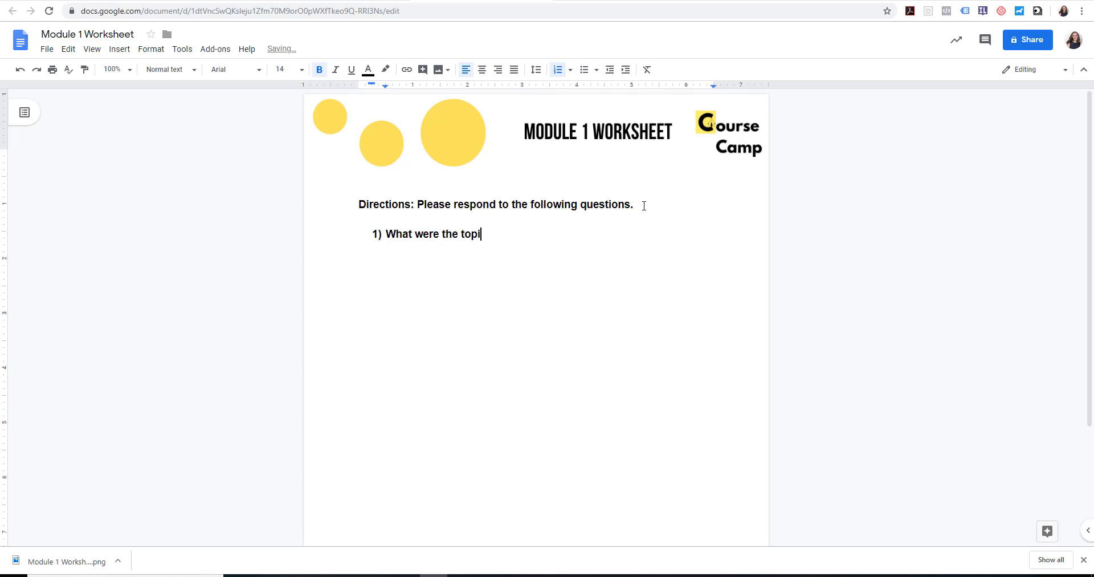
pyautogui.press('BackSpace')
pyautogui.write(' 3 reasons why you pro')
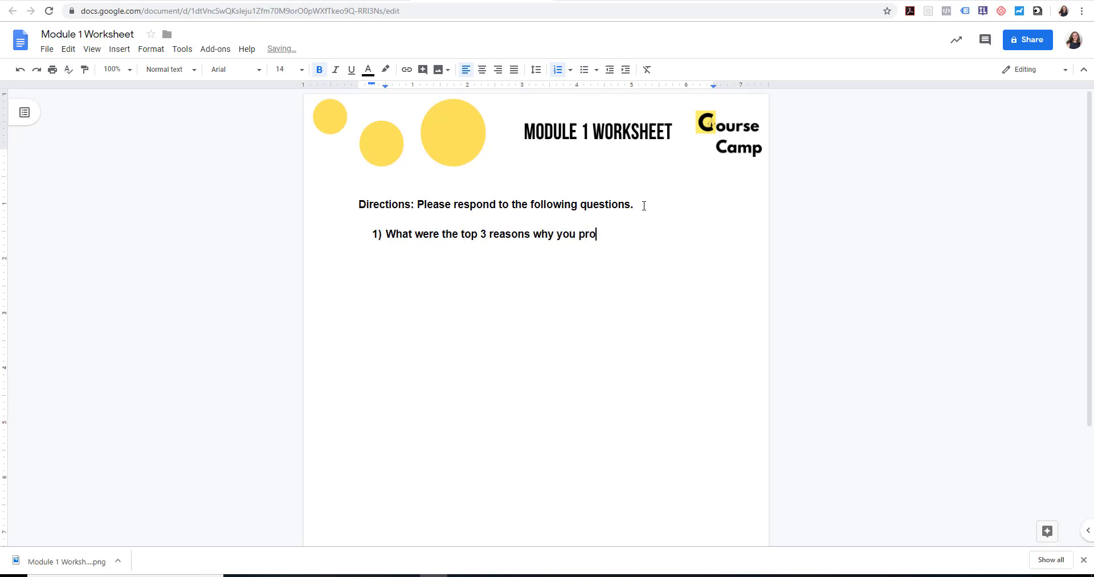
pyautogui.write('crastinate?')
# Add the second numbered question, "How do you feel about procrastination now?"
pyautogui.press('Return')
pyautogui.press('Return')
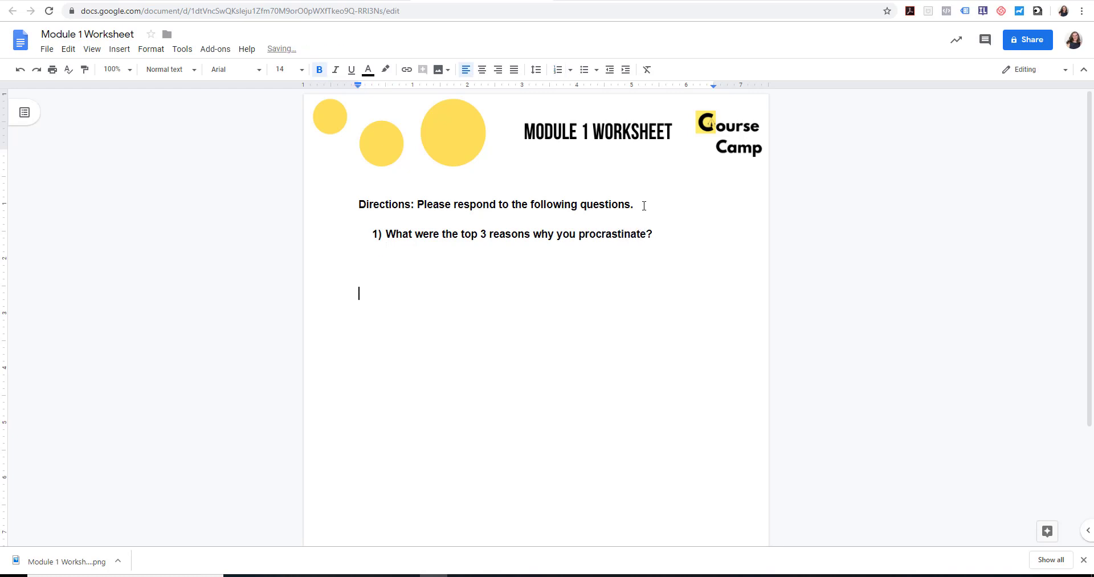
pyautogui.press('BackSpace')
pyautogui.press('Return')
pyautogui.write('2')
pyautogui.press('BackSpace')
pyautogui.write('How ')
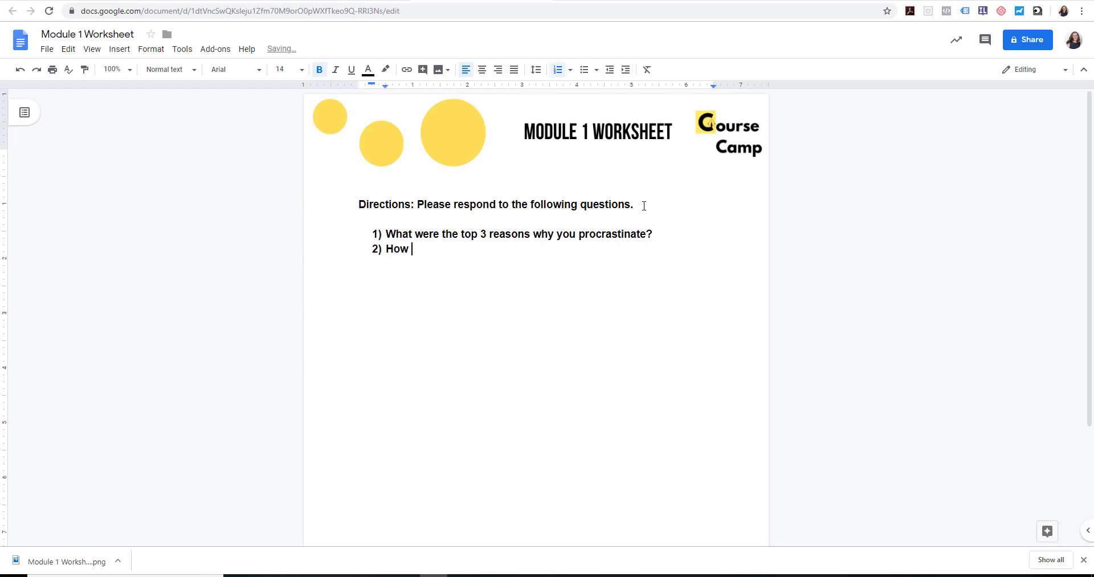
pyautogui.write('do you feel about procrass')
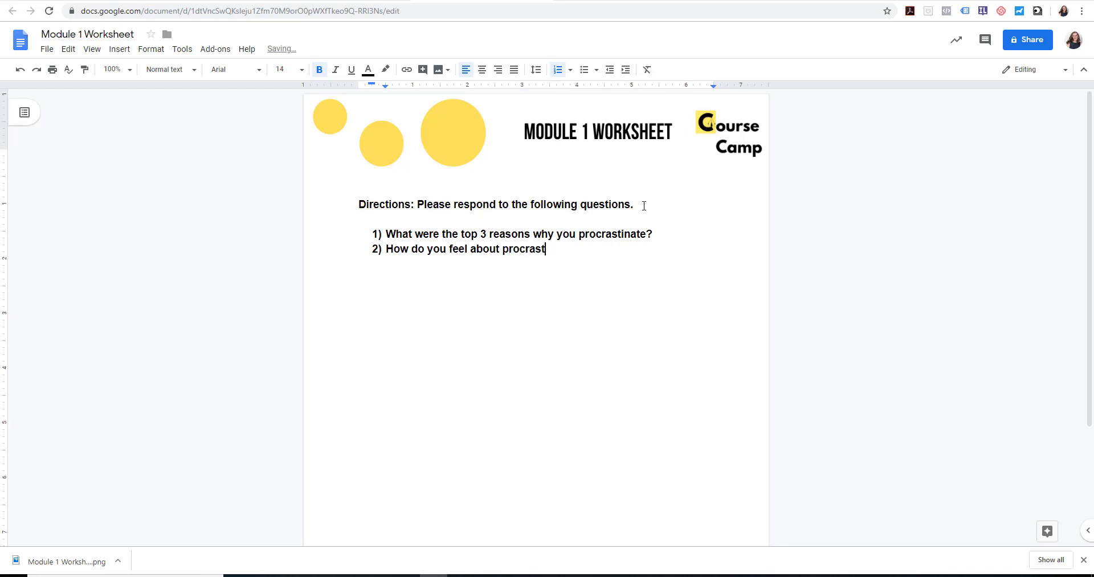
pyautogui.write('ination now?')
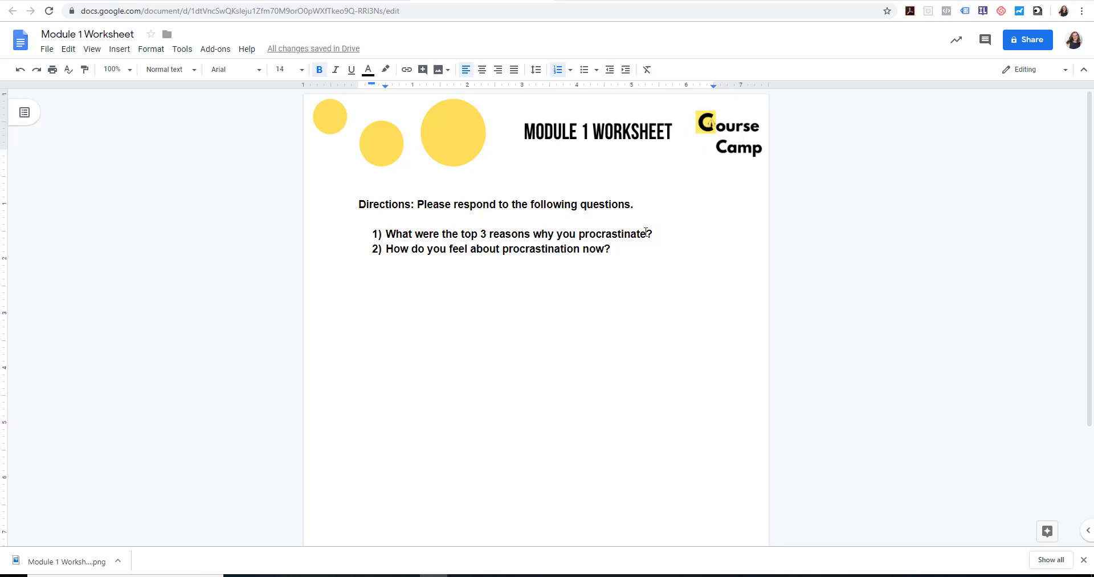
# Add a large block of blank lines under question 1 as answer space, without breaking the numbering
pyautogui.hotkey('shift', 'Return')
pyautogui.hotkey('shift', 'Return')
pyautogui.hotkey('shift', 'Return')
pyautogui.hotkey('shift', 'Return')
pyautogui.hotkey('shift', 'Return')
pyautogui.hotkey('shift', 'Return')
pyautogui.hotkey('shift', 'Return')
pyautogui.hotkey('shift', 'Return')
pyautogui.hotkey('shift', 'Return')
pyautogui.hotkey('shift', 'Return')
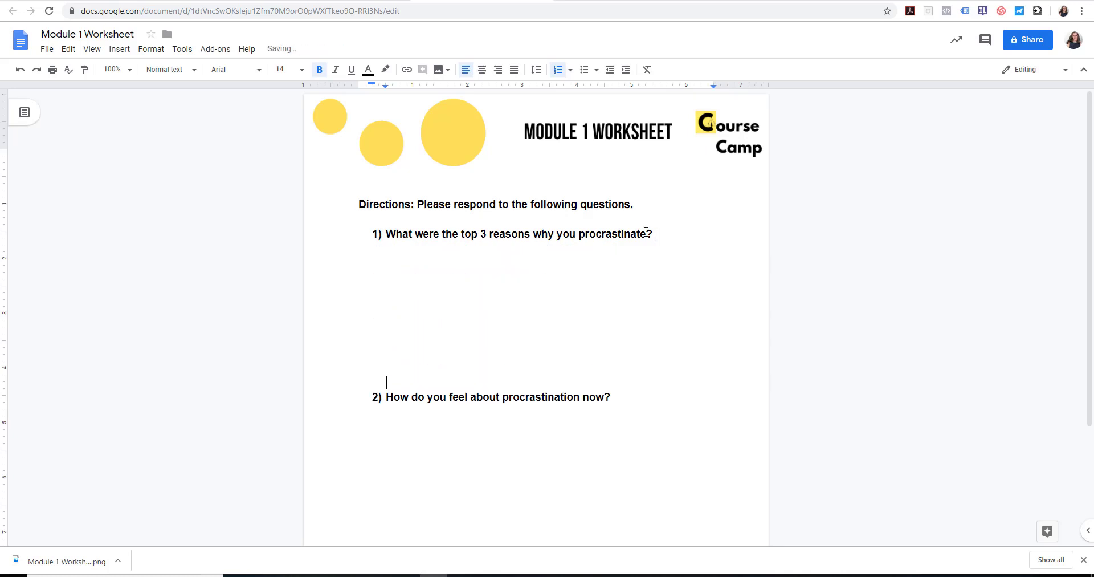
pyautogui.hotkey('shift', 'Return')
pyautogui.hotkey('shift', 'Return')
pyautogui.hotkey('shift', 'Return')
pyautogui.hotkey('shift', 'Return')
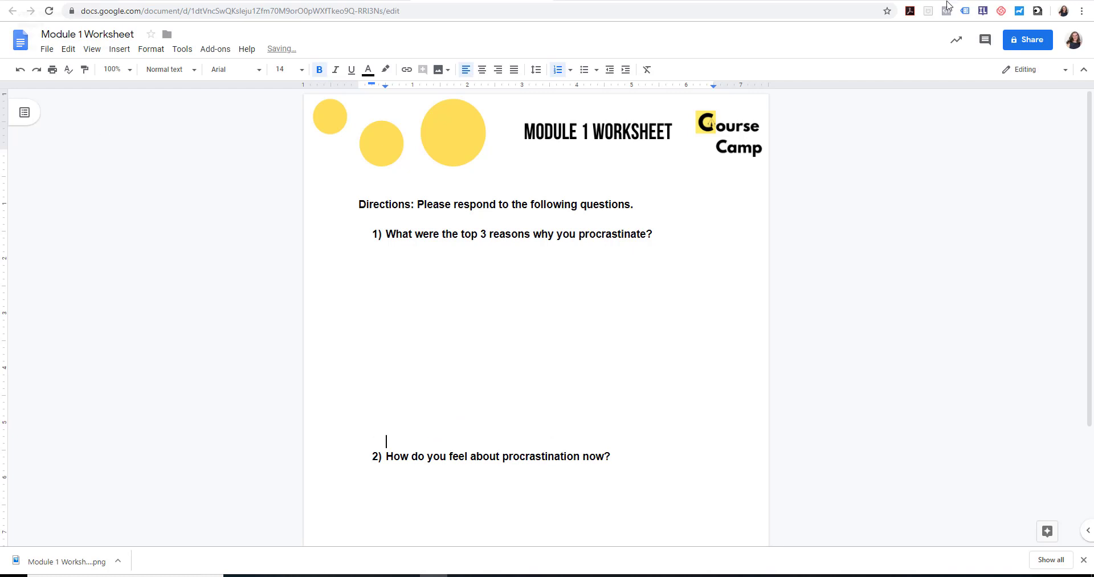
pyautogui.moveTo(1091, 308); pyautogui.dragTo(1093, 367)
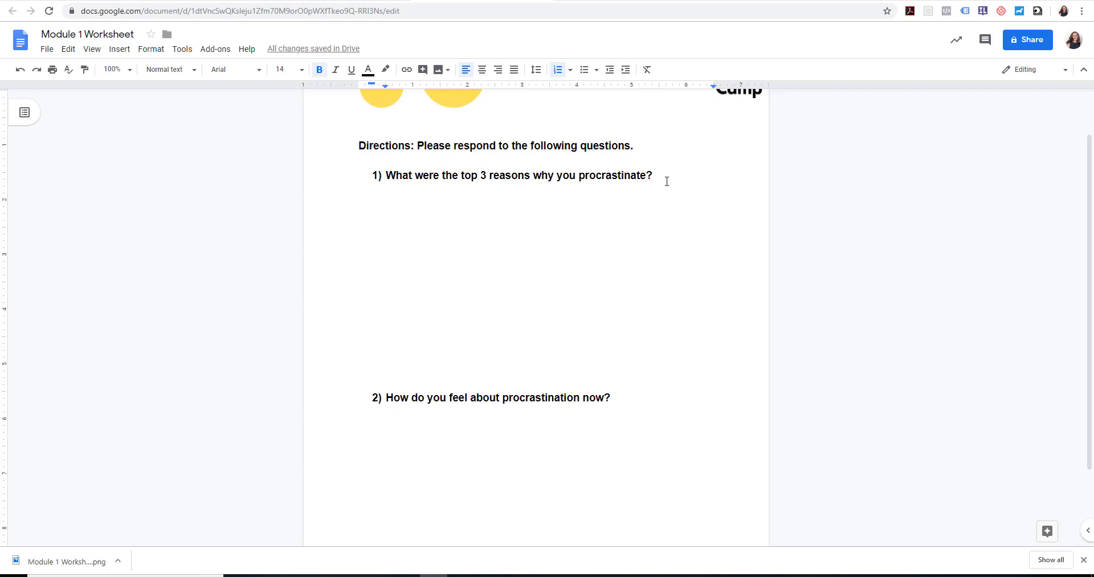
# Insert a 1 x 1 table on an unnumbered line directly below question 1
pyautogui.press('Return')
pyautogui.press('BackSpace')
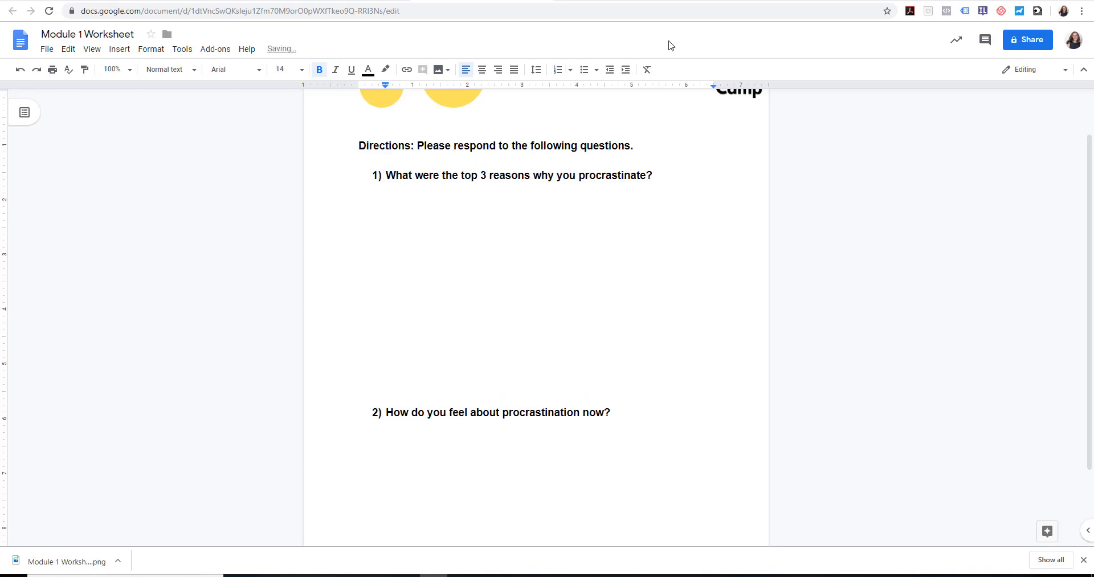
pyautogui.click(120, 49)
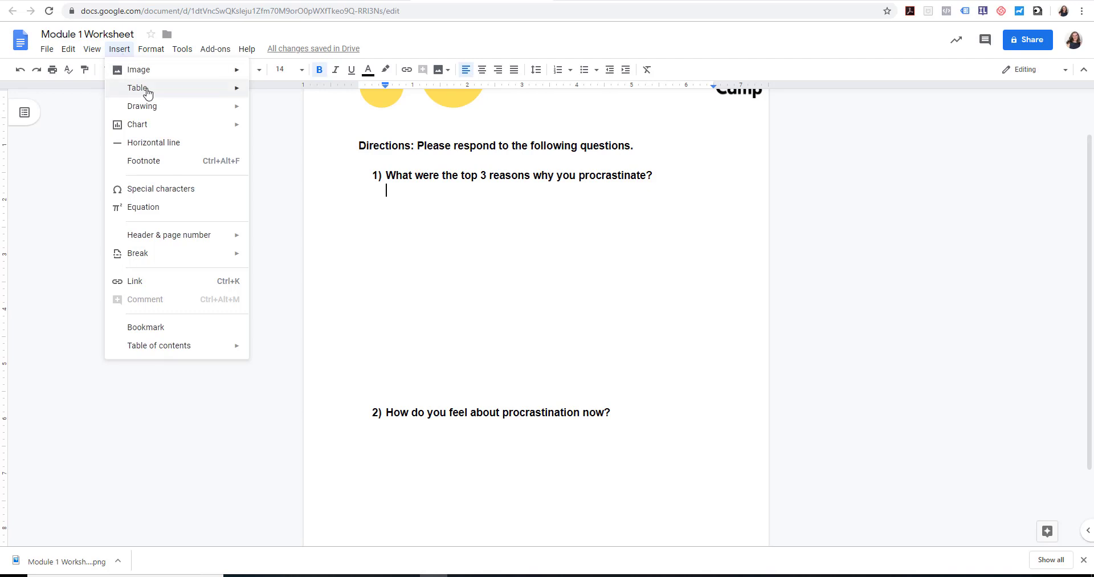
pyautogui.moveTo(146, 90)
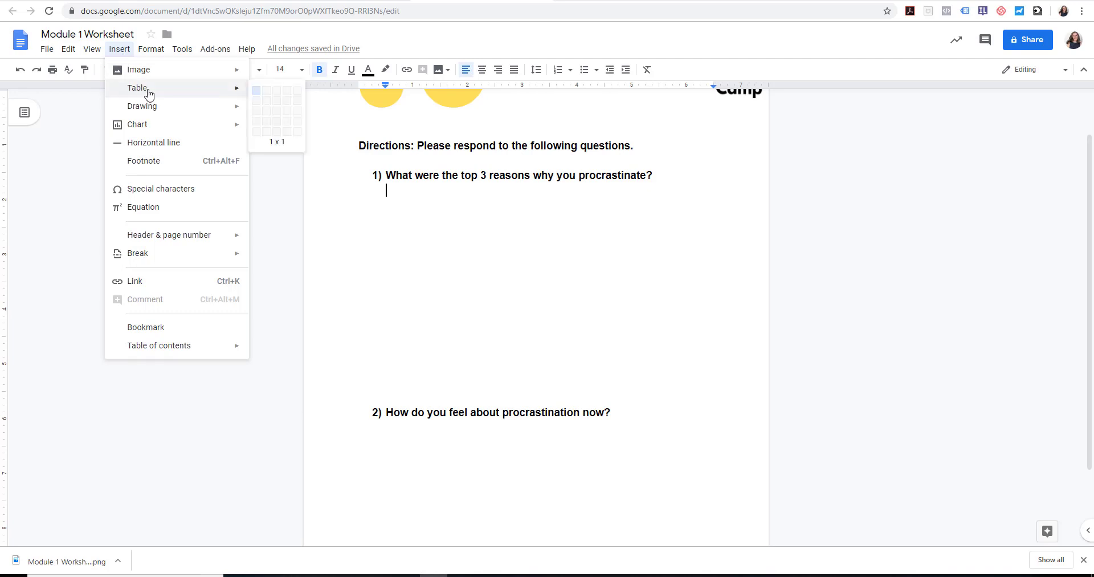
pyautogui.click(258, 95)
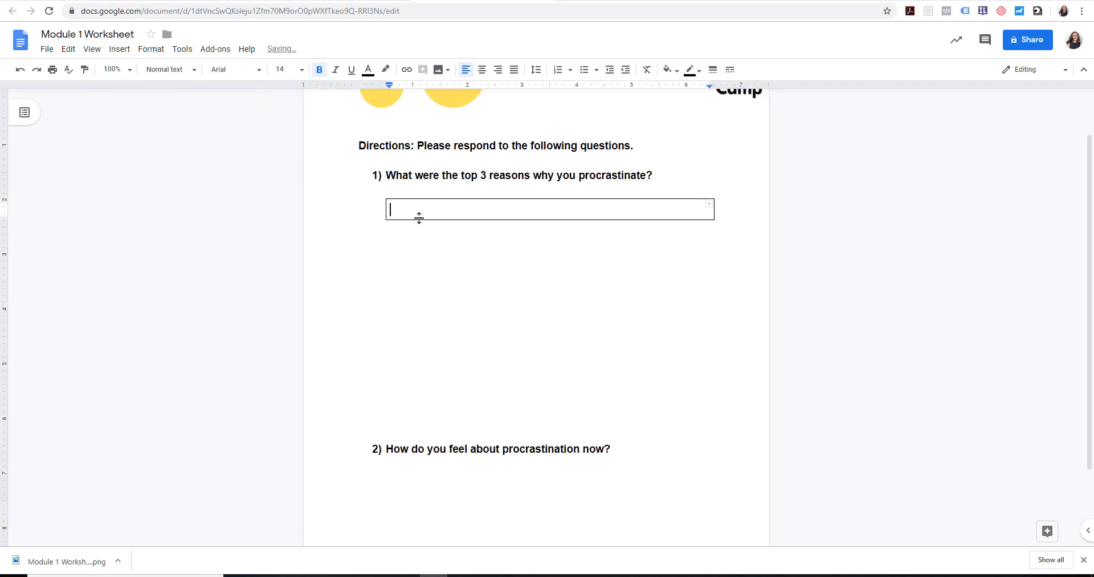
# Enlarge the answer box under question 1 to about 4.3 inches tall with blank lines inside it
pyautogui.press('Return')
pyautogui.press('Return')
pyautogui.press('Return')
pyautogui.press('Return')
pyautogui.press('Return')
pyautogui.press('Return')
pyautogui.press('Return')
pyautogui.press('Return')
pyautogui.press('Return')
pyautogui.press('Return')
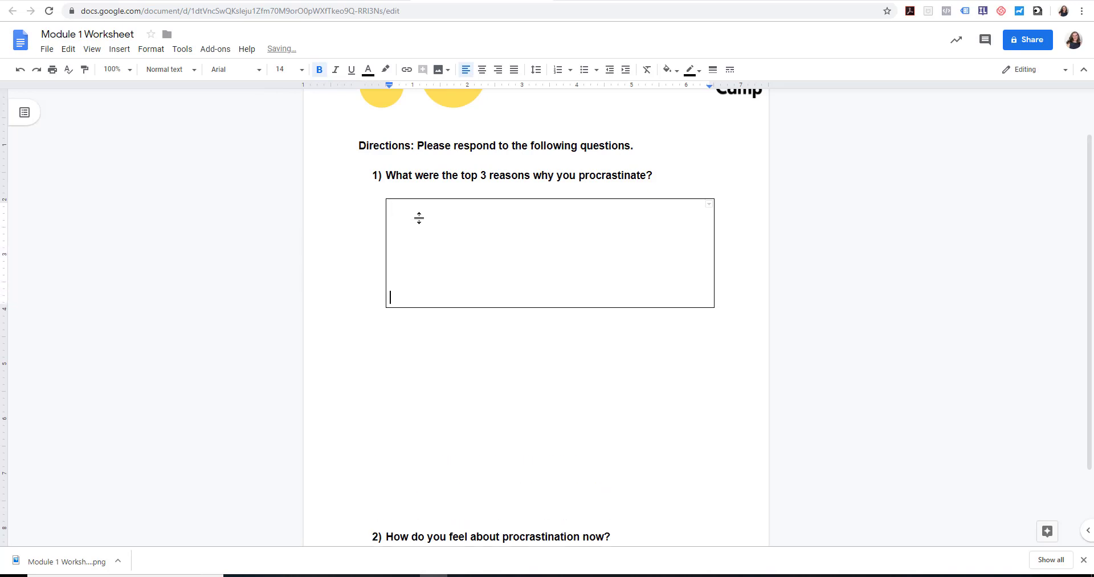
pyautogui.press('Return')
pyautogui.press('Return')
pyautogui.press('Return')
pyautogui.press('Return')
pyautogui.press('Return')
pyautogui.press('Return')
pyautogui.press('Return')
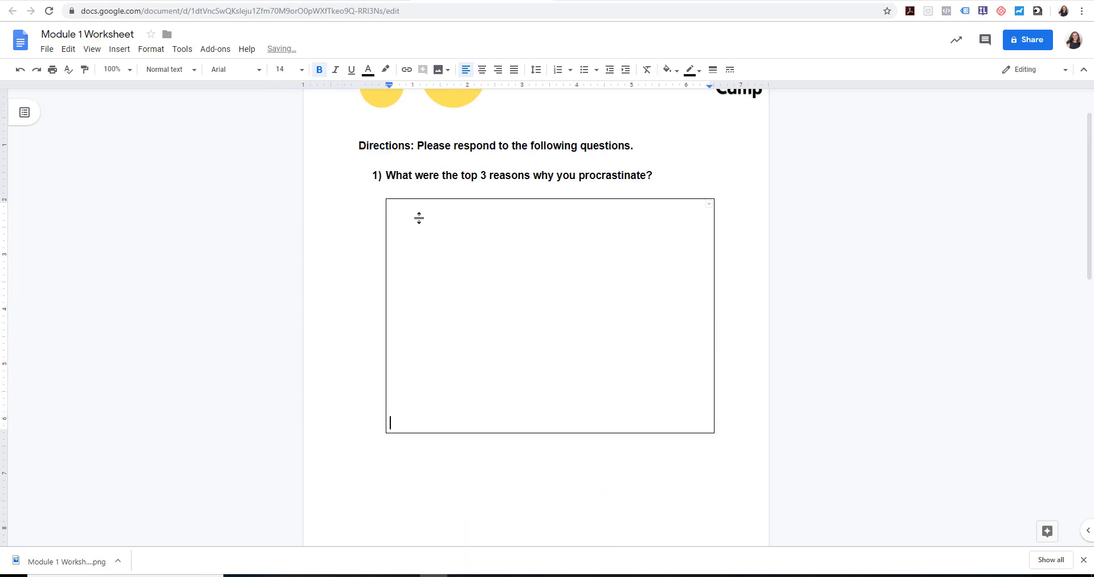
# Remove the surplus blank lines between the first answer box and question 2
pyautogui.click(399, 476)
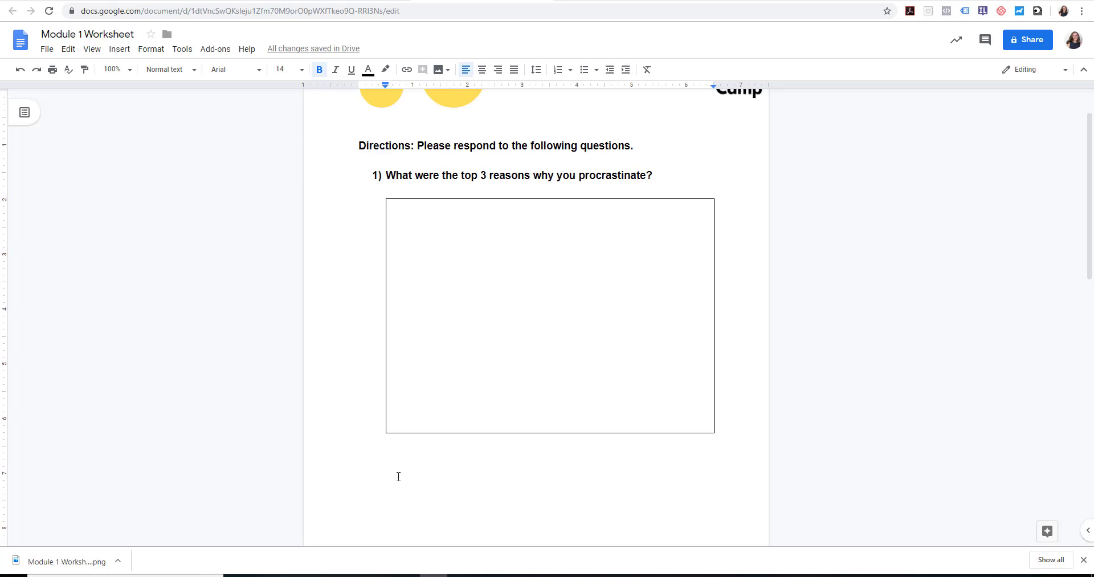
pyautogui.press('Delete')
pyautogui.press('Delete')
pyautogui.press('Delete')
pyautogui.press('Delete')
pyautogui.press('Delete')
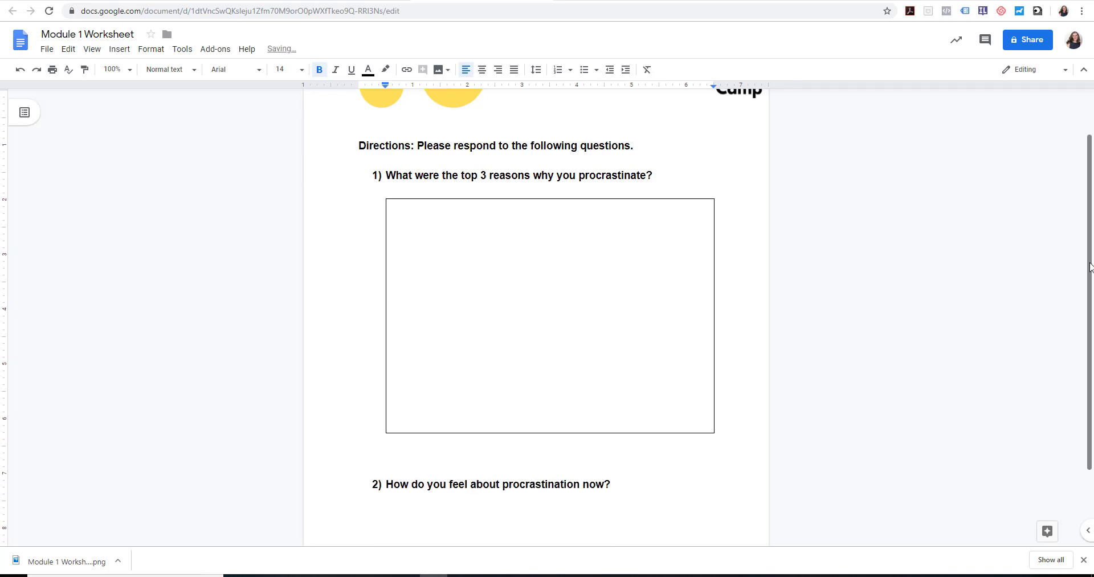
pyautogui.scroll(-2, 690, 357)
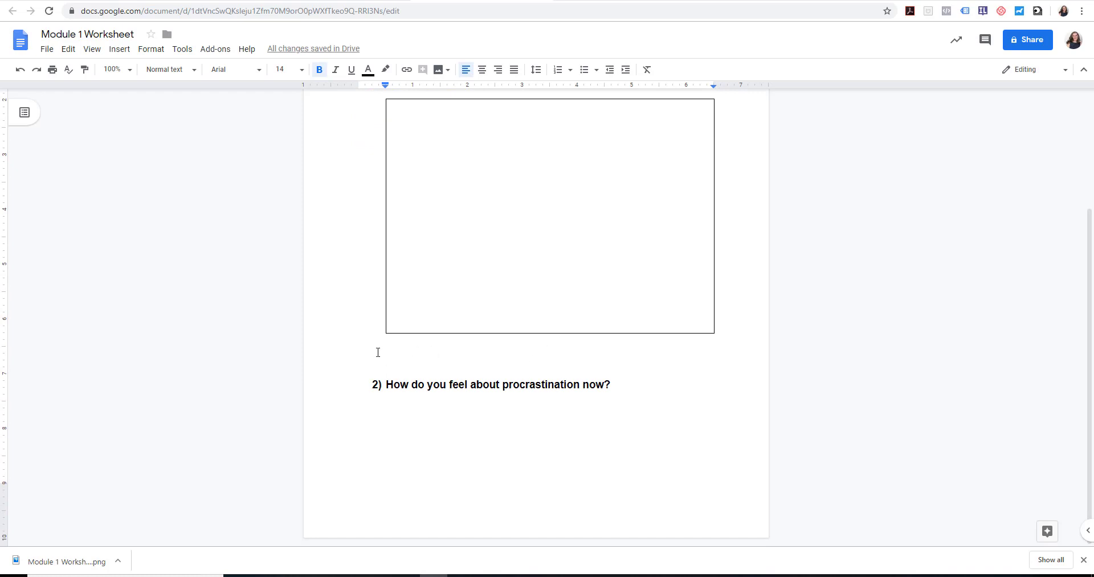
pyautogui.press('Delete')
# Insert a 1 x 1 table on an unnumbered line below question 2
pyautogui.click(638, 374)
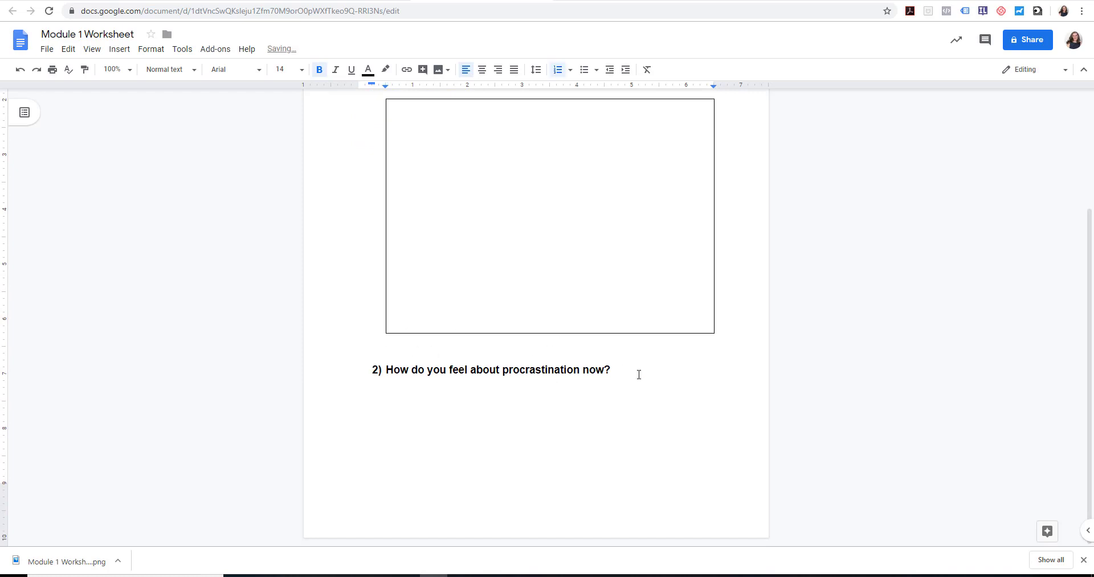
pyautogui.press('Return')
pyautogui.press('Return')
pyautogui.click(112, 57)
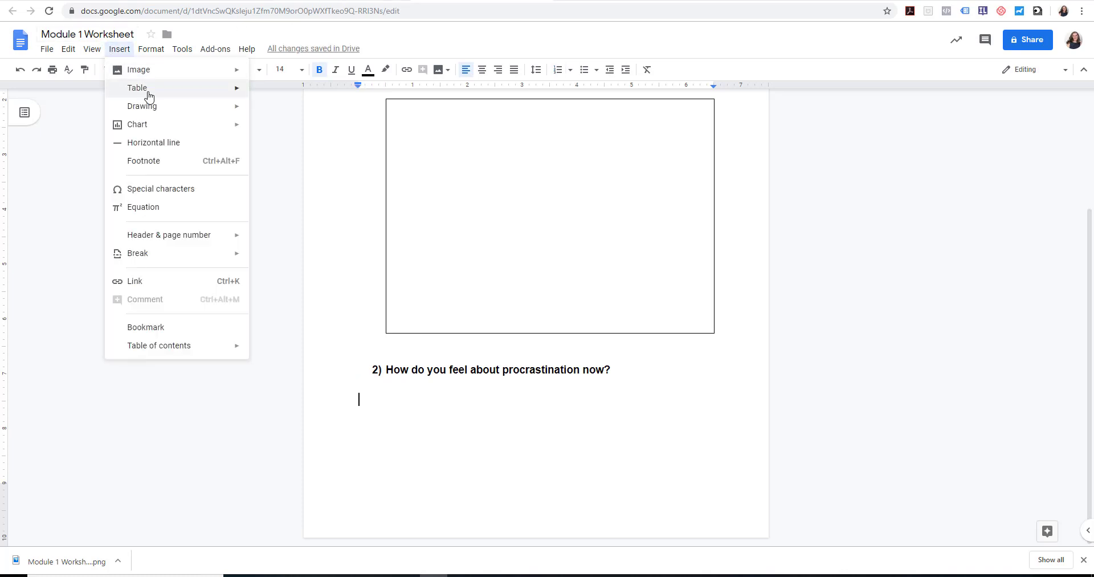
pyautogui.moveTo(147, 93)
pyautogui.click(254, 96)
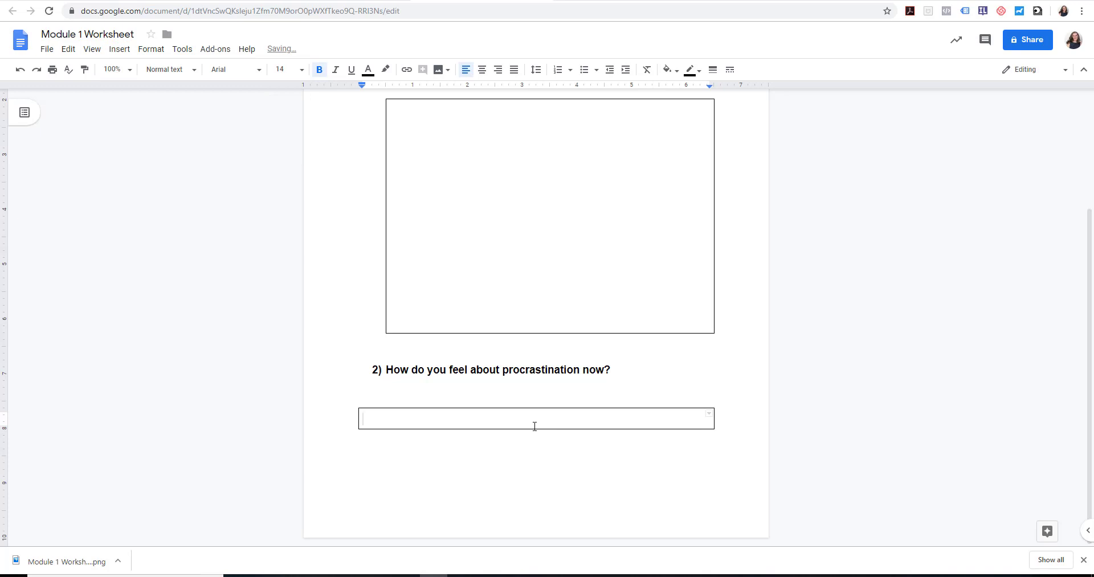
# Enlarge the answer box under question 2 with blank lines to about 1.1 inches tall, keeping it on the first page
pyautogui.press('Return')
pyautogui.press('Return')
pyautogui.press('Return')
pyautogui.press('Return')
pyautogui.press('Return')
pyautogui.press('Return')
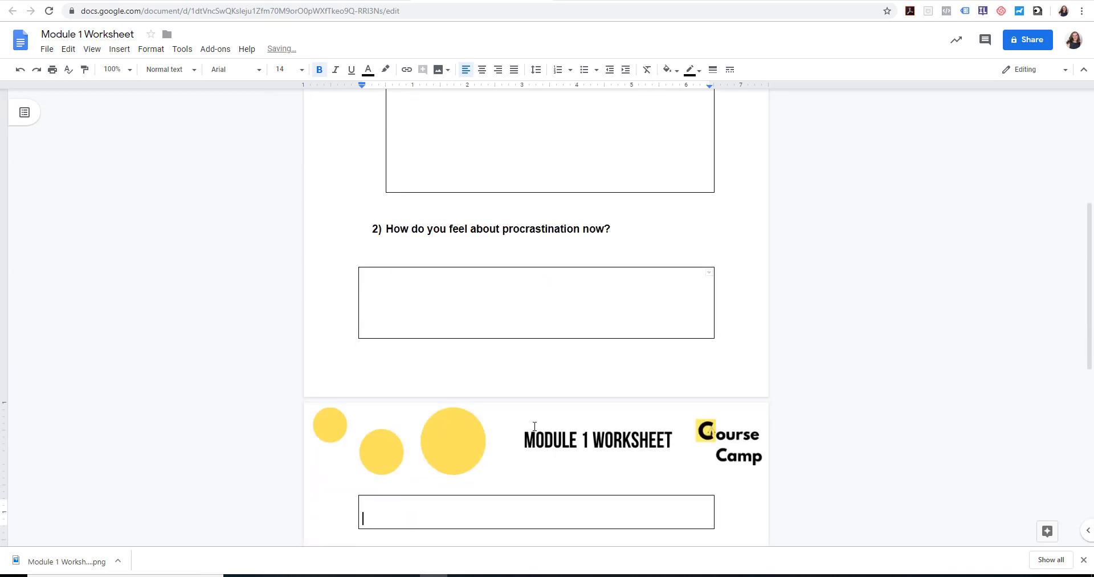
pyautogui.press('BackSpace')
pyautogui.press('BackSpace')
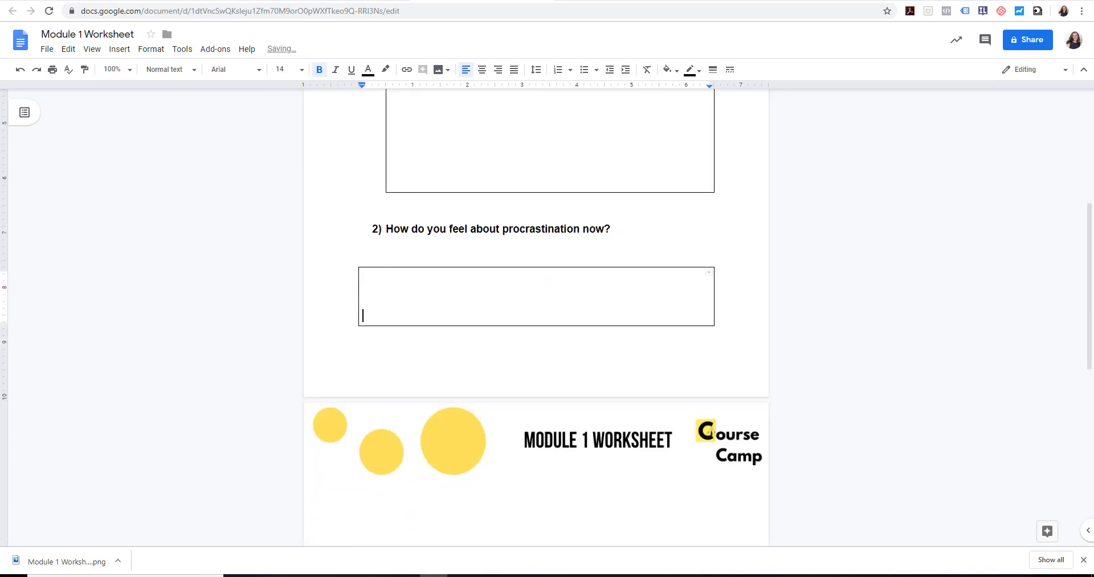
# Remove three blank lines from the answer box under question 1 so it is about 3.1 inches tall
pyautogui.moveTo(1090, 285); pyautogui.dragTo(1091, 206)
pyautogui.click(495, 241)
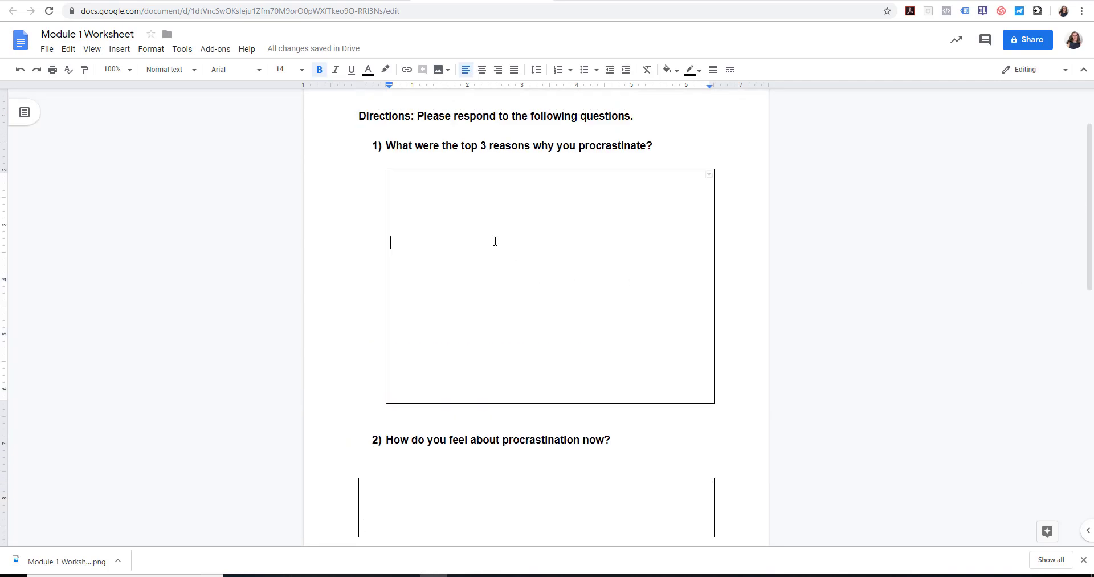
pyautogui.press('Delete')
pyautogui.press('Delete')
pyautogui.press('Delete')
pyautogui.press('Delete')
pyautogui.press('Delete')
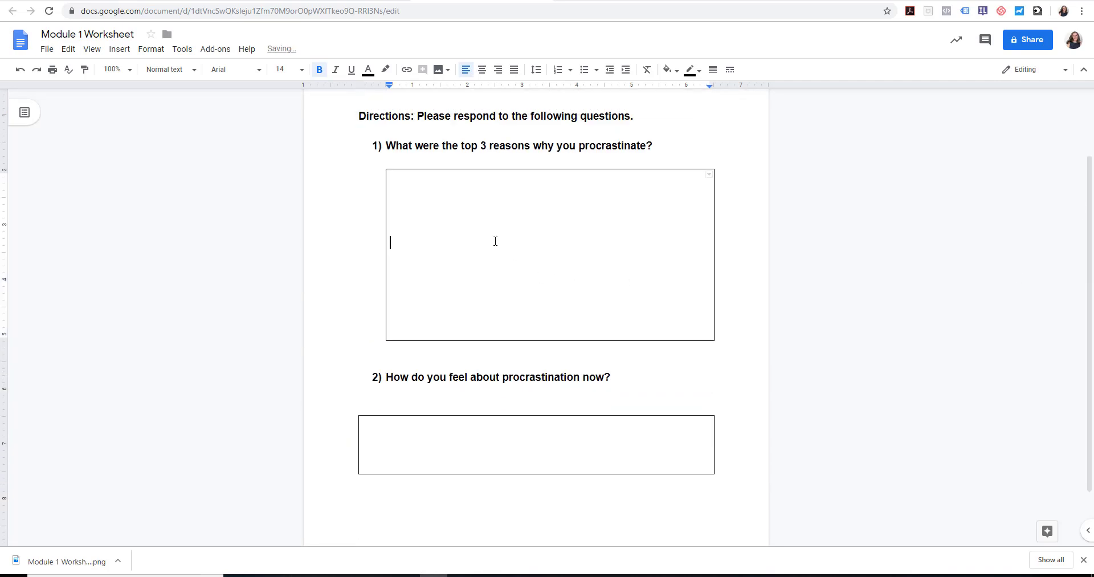
# Align the question 2 answer box's left edge with the first box and enlarge it to about 2.7 inches tall
pyautogui.click(359, 449)
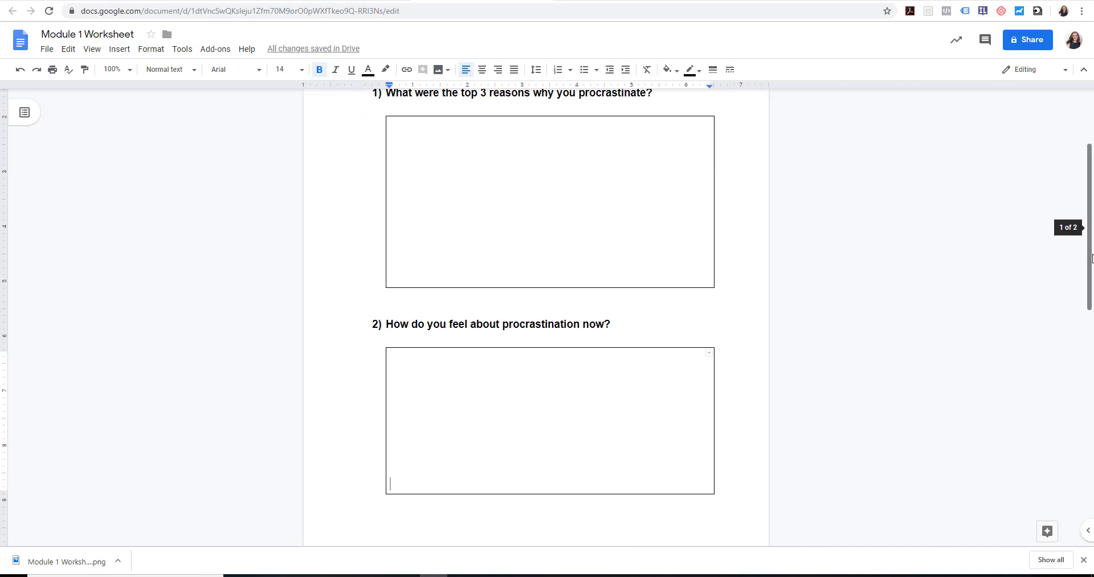
# Give the question 1 answer box a white border and a gray cell background
pyautogui.moveTo(1091, 257); pyautogui.dragTo(1093, 232)
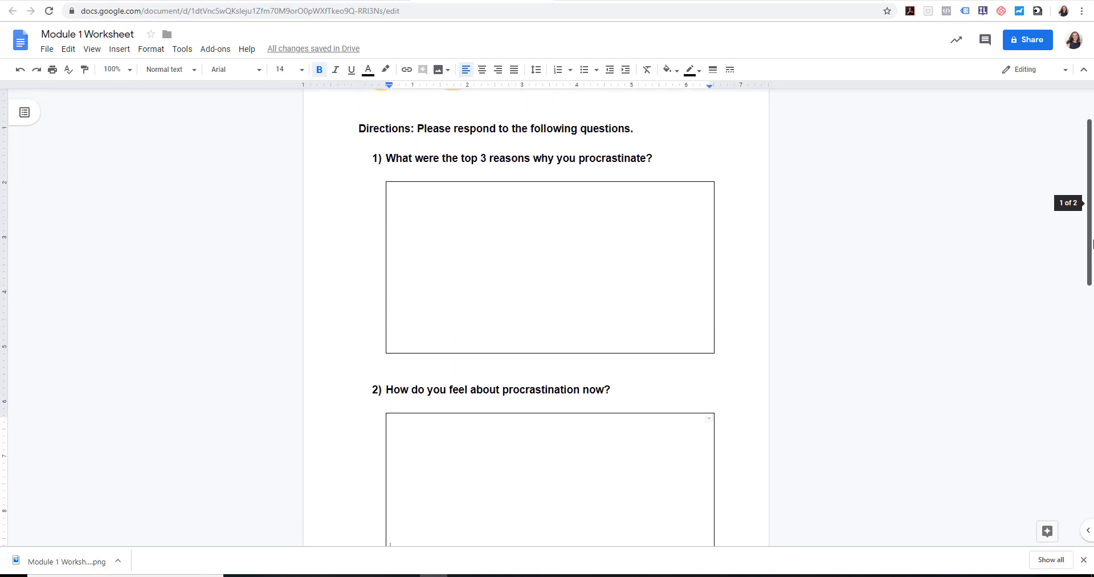
pyautogui.rightClick(424, 220)
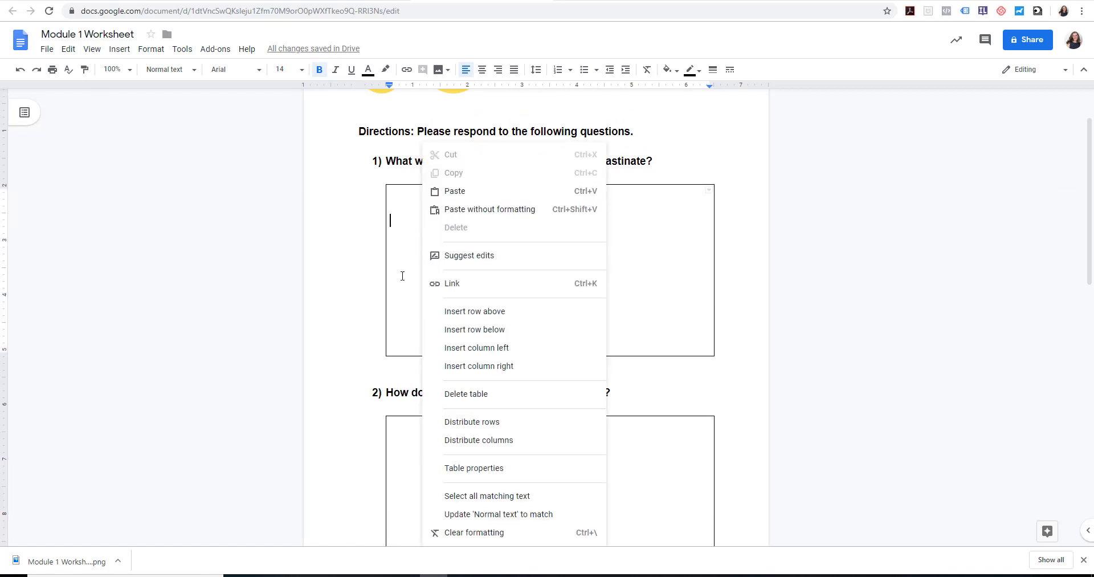
pyautogui.click(497, 470)
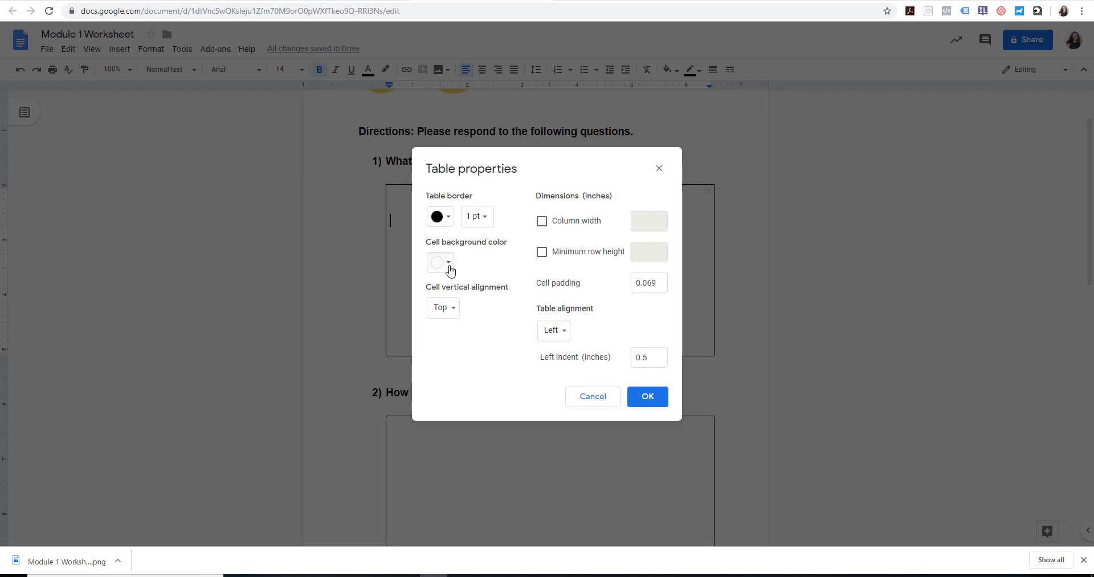
pyautogui.click(449, 218)
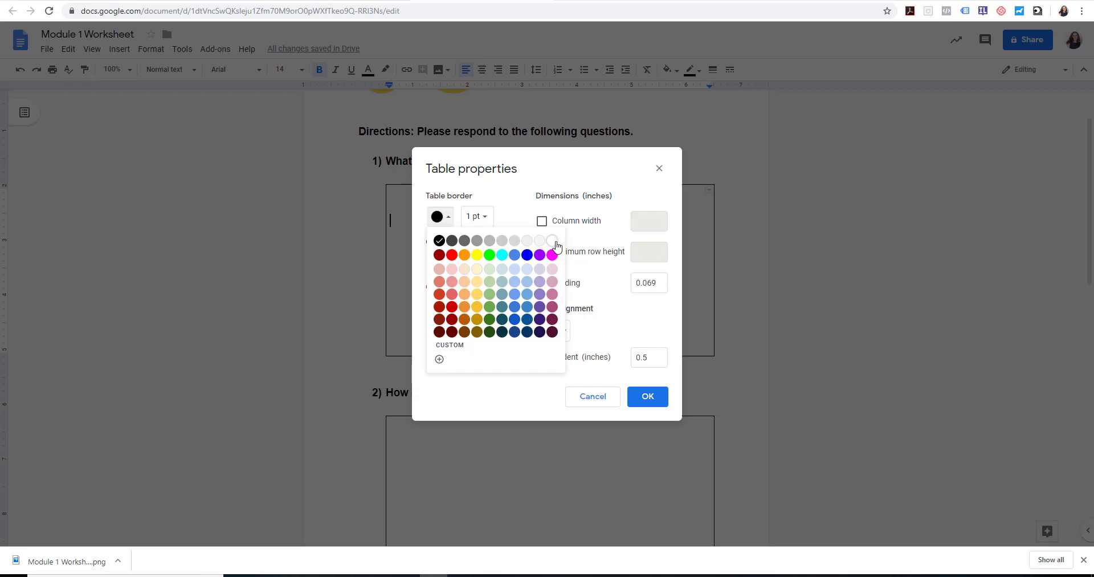
pyautogui.click(558, 243)
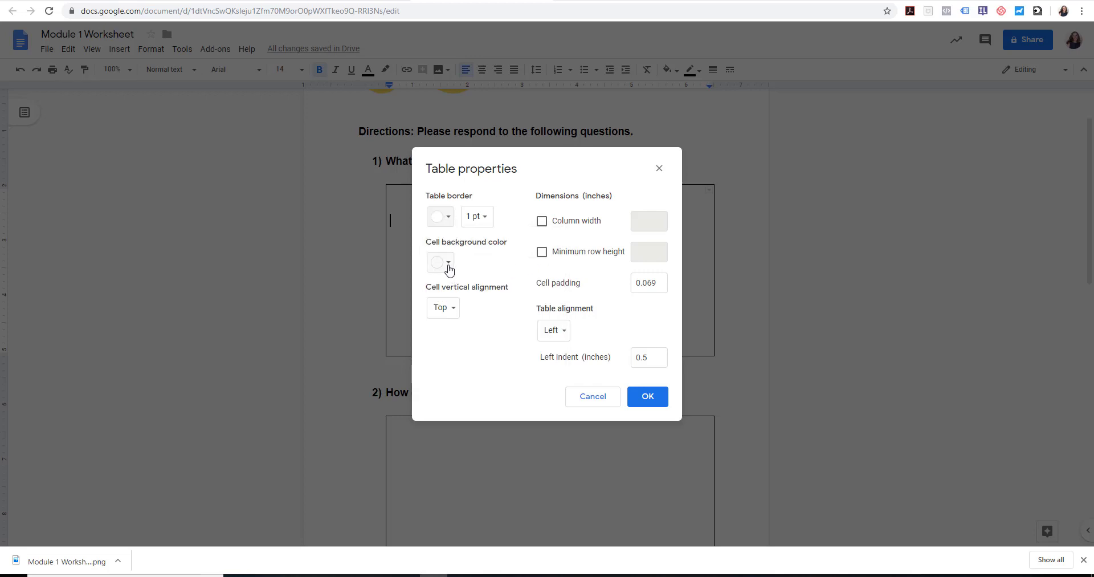
pyautogui.click(447, 264)
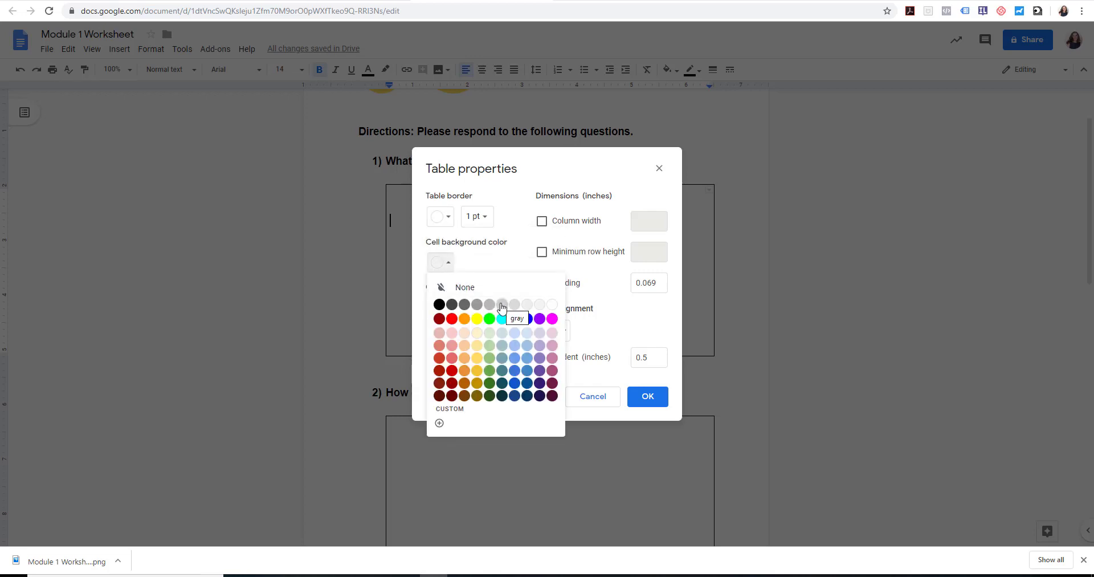
pyautogui.click(502, 305)
pyautogui.click(649, 397)
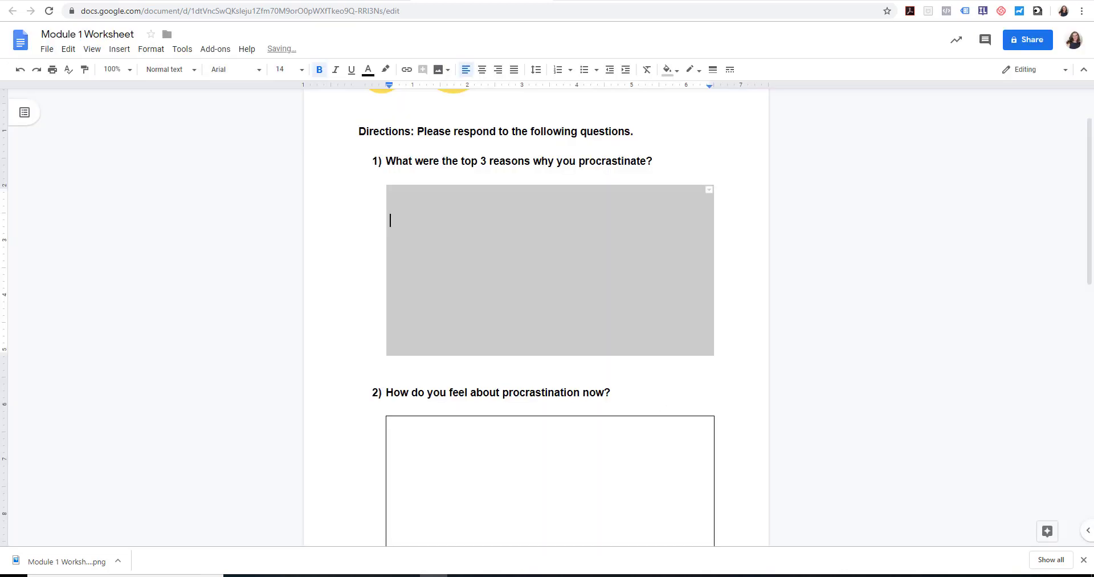
# Give the question 2 answer box a white border and a light gray cell background, one shade lighter than gray
pyautogui.moveTo(1092, 271); pyautogui.dragTo(1092, 299)
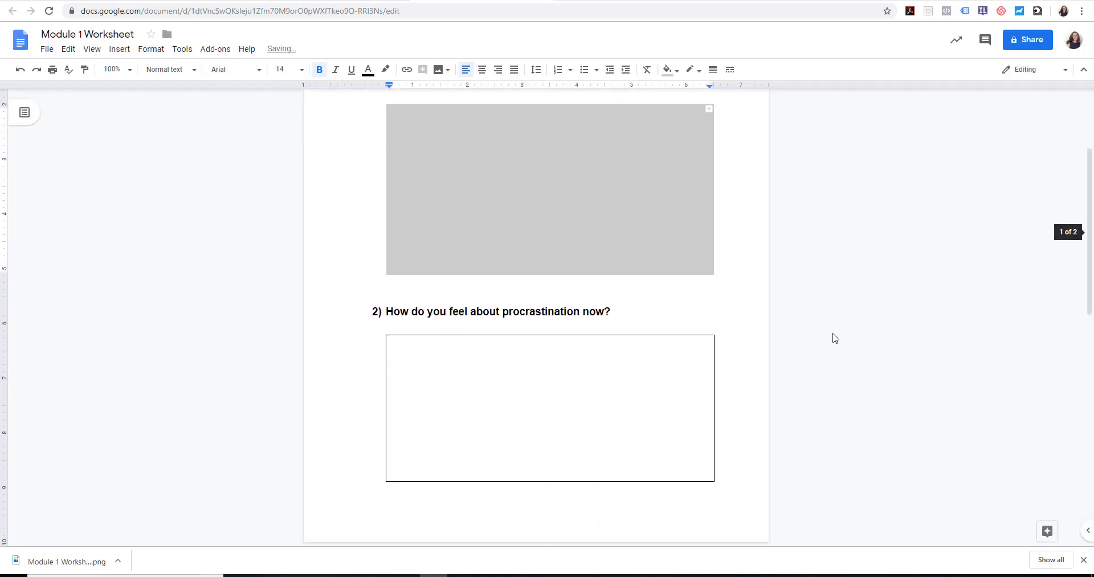
pyautogui.rightClick(457, 390)
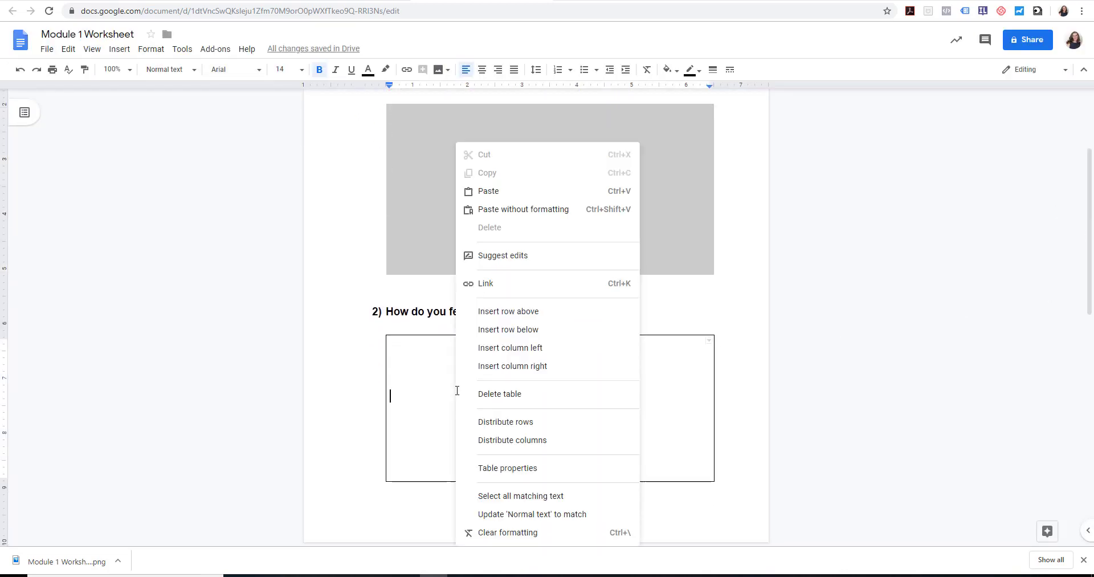
pyautogui.click(518, 469)
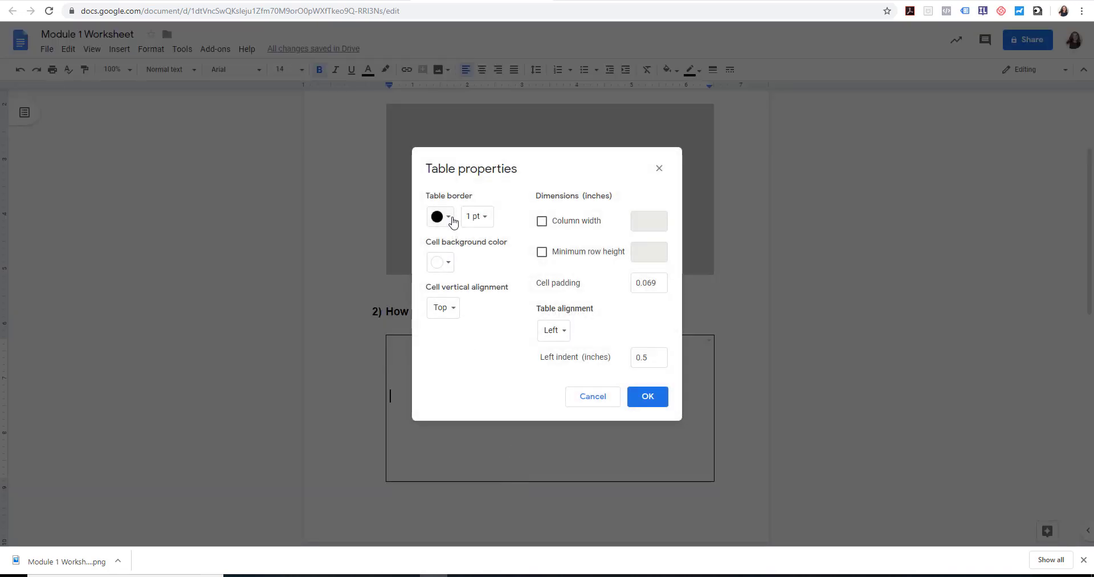
pyautogui.click(450, 219)
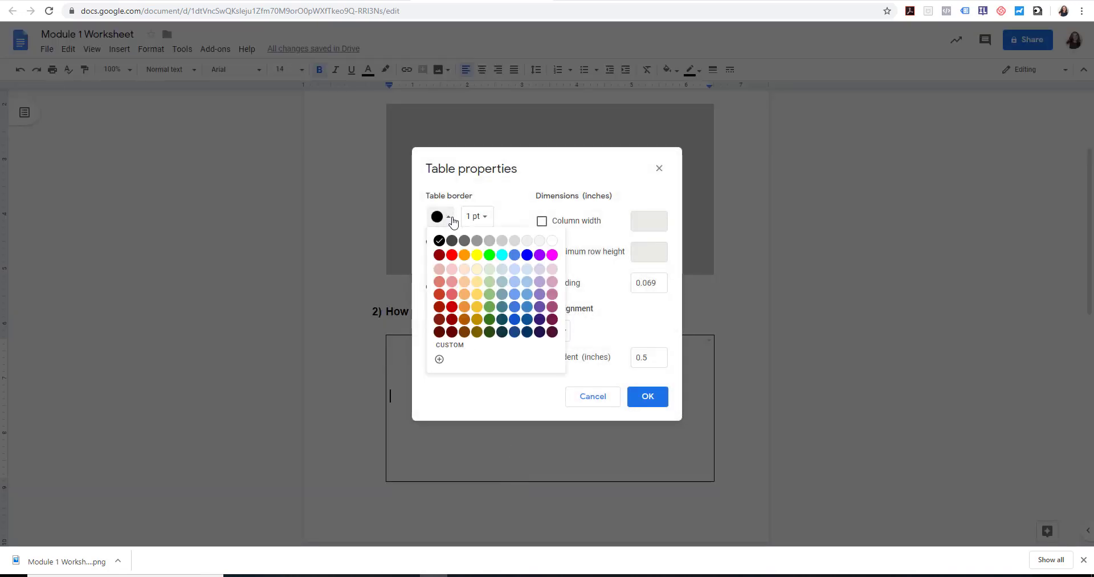
pyautogui.click(552, 240)
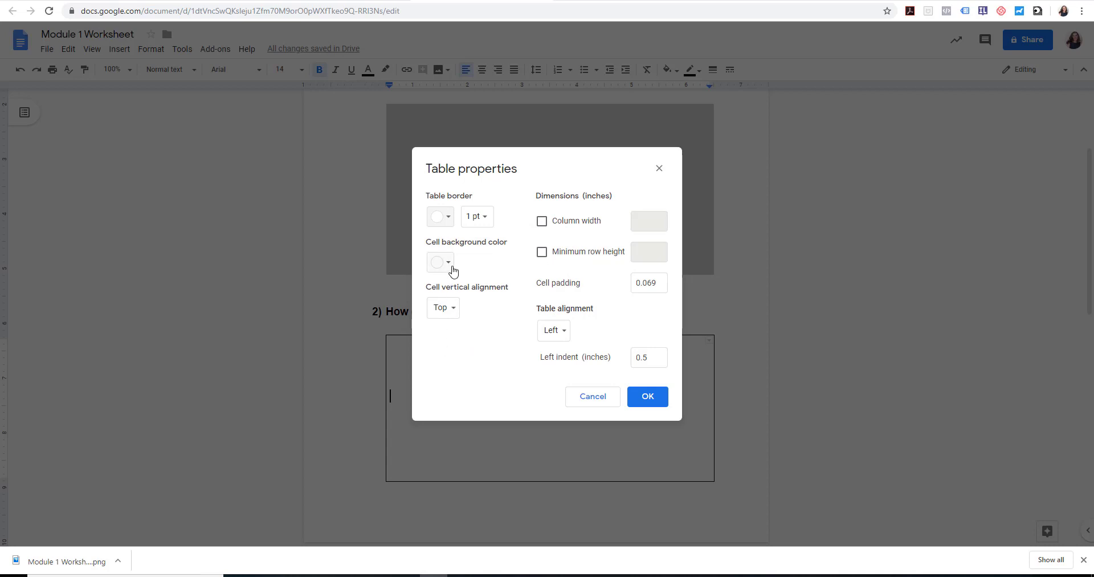
pyautogui.click(452, 265)
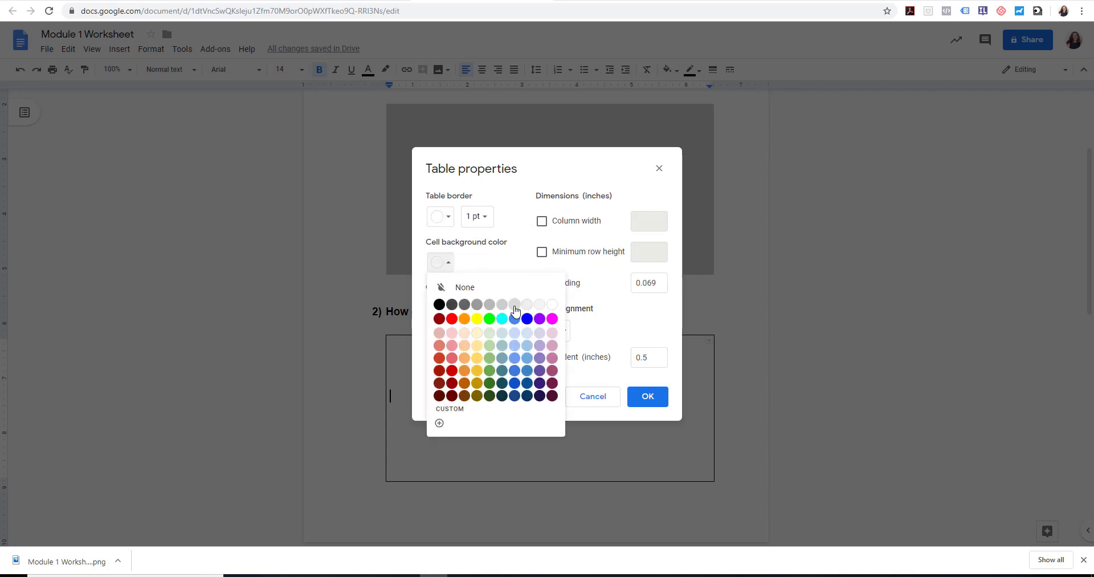
pyautogui.click(512, 307)
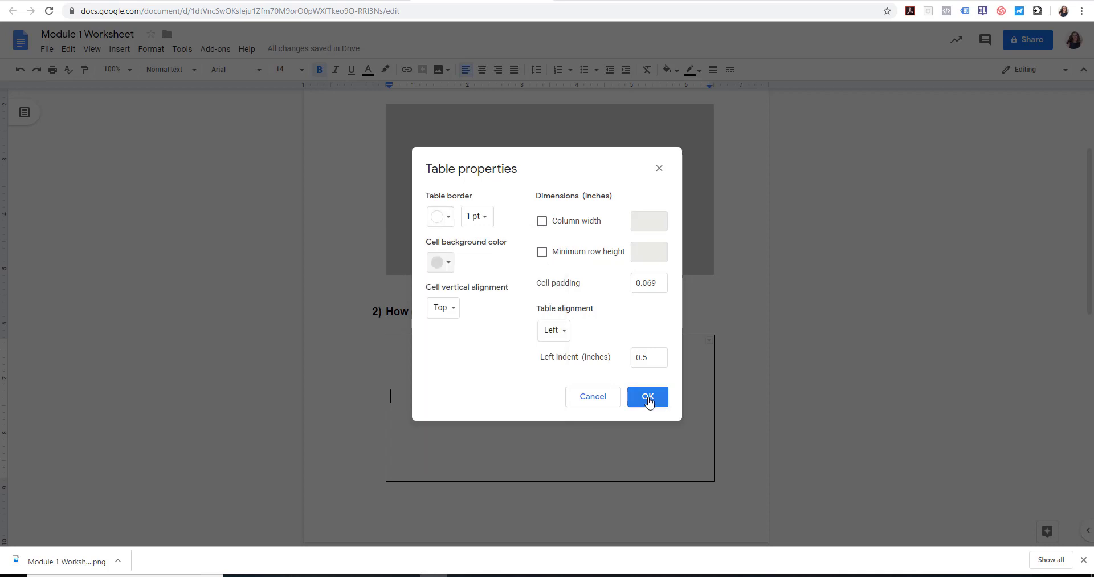
pyautogui.click(648, 397)
# Match the question 1 box's background to the light gray of the second box and shorten it to about 2.7 inches tall
pyautogui.click(525, 216)
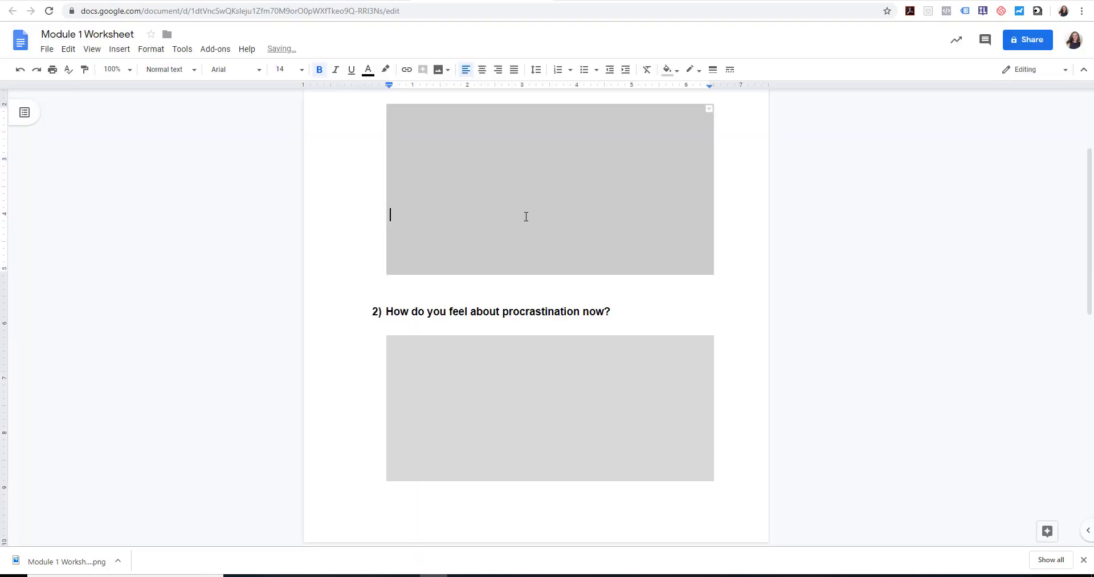
pyautogui.rightClick(525, 216)
pyautogui.click(551, 470)
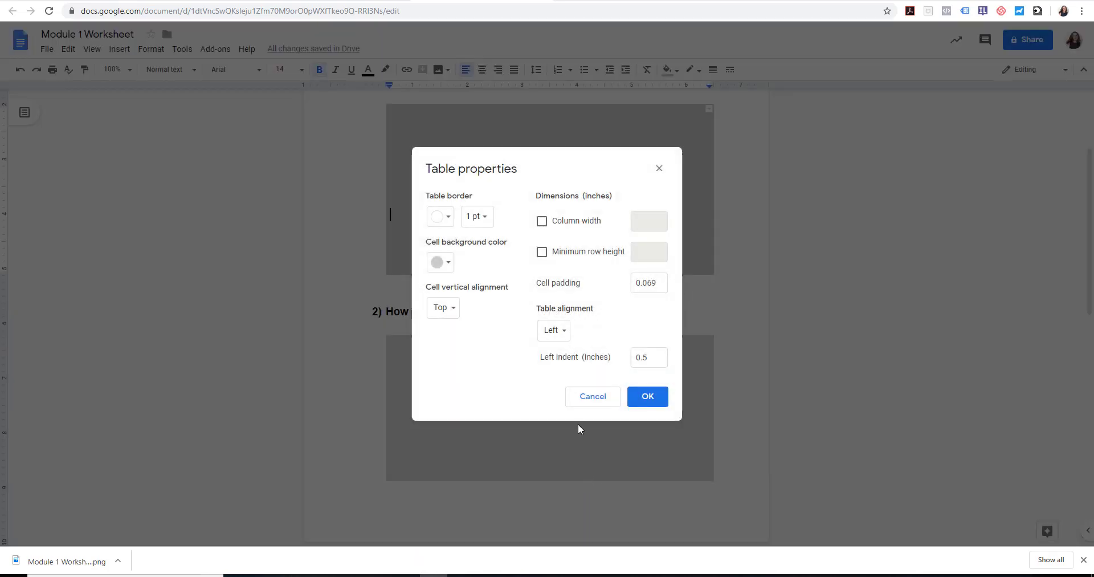
pyautogui.click(444, 262)
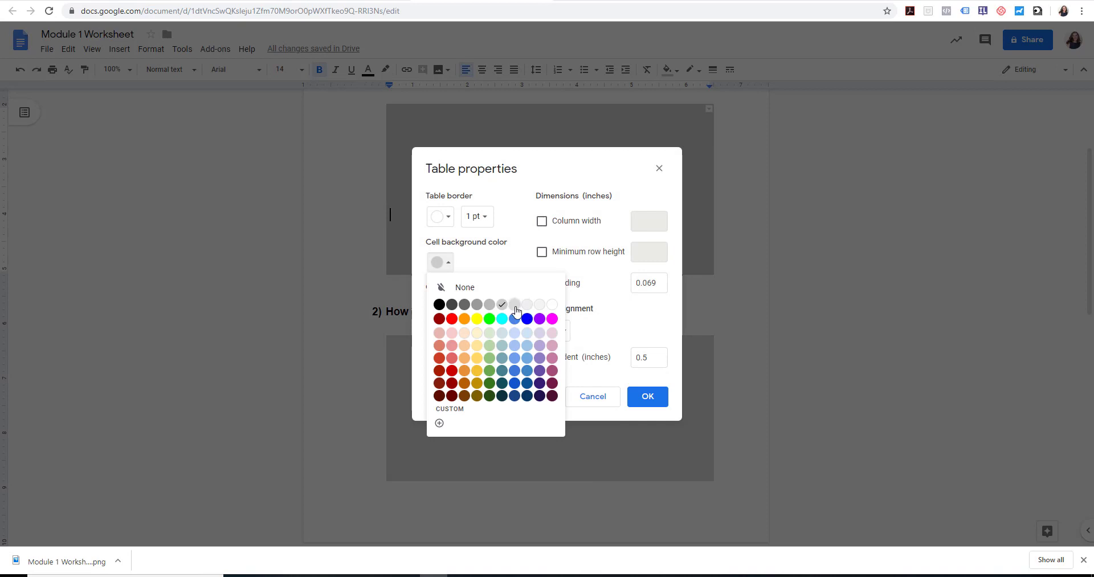
pyautogui.click(523, 305)
pyautogui.click(659, 401)
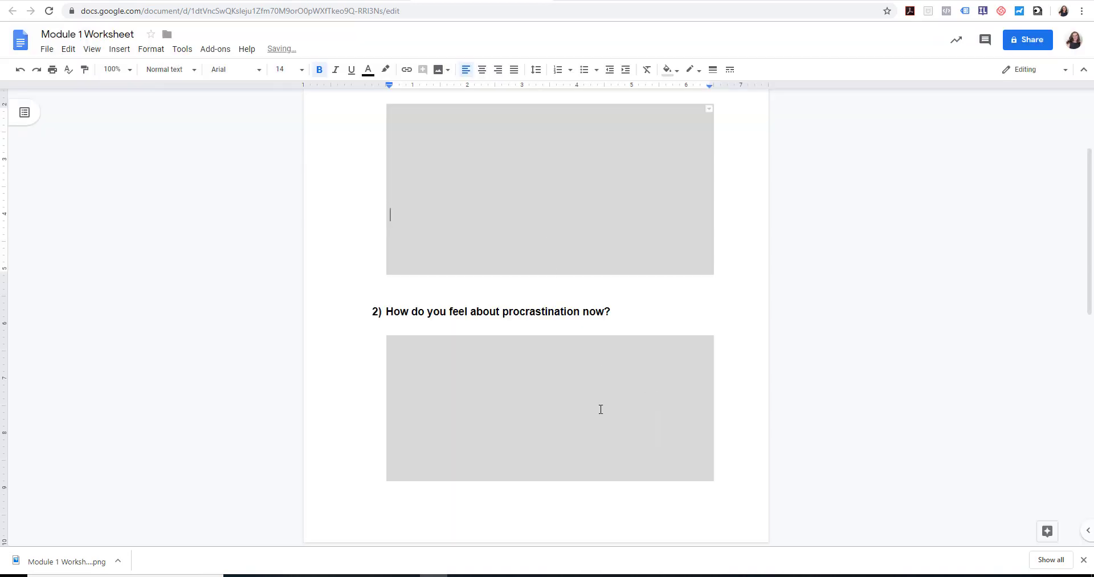
pyautogui.moveTo(702, 272); pyautogui.dragTo(619, 257)
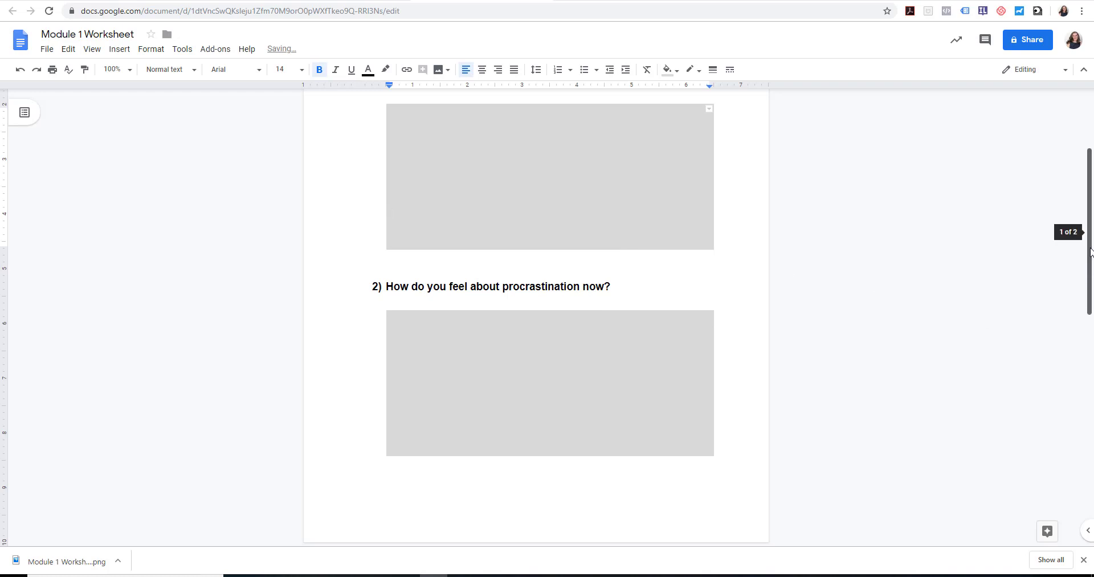
# Turn on link sharing for the worksheet and save it as Anyone with the link, with Can edit access
pyautogui.moveTo(1091, 265); pyautogui.dragTo(1093, 185)
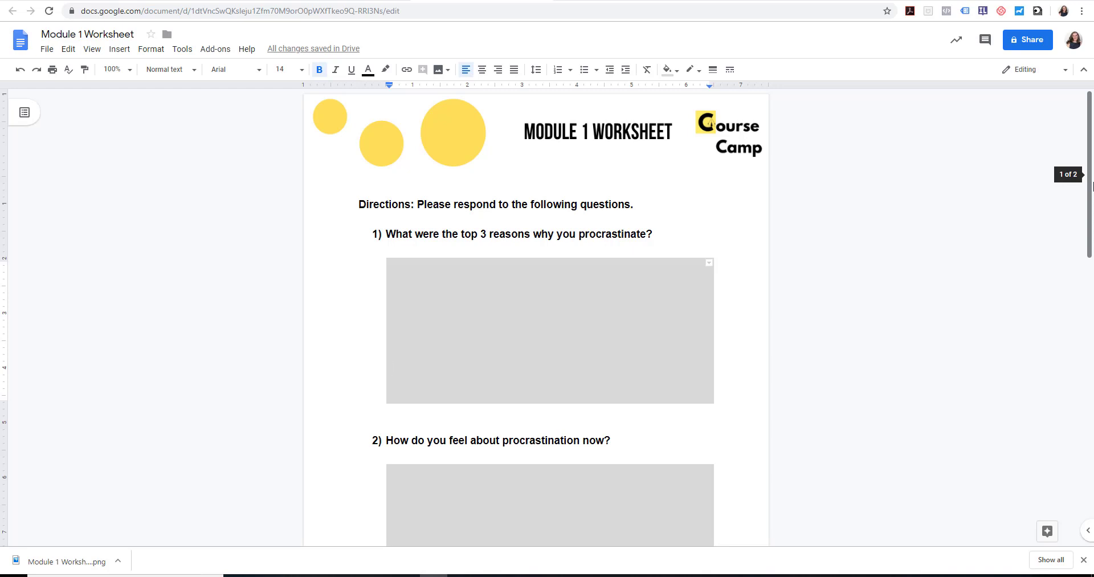
pyautogui.click(1035, 43)
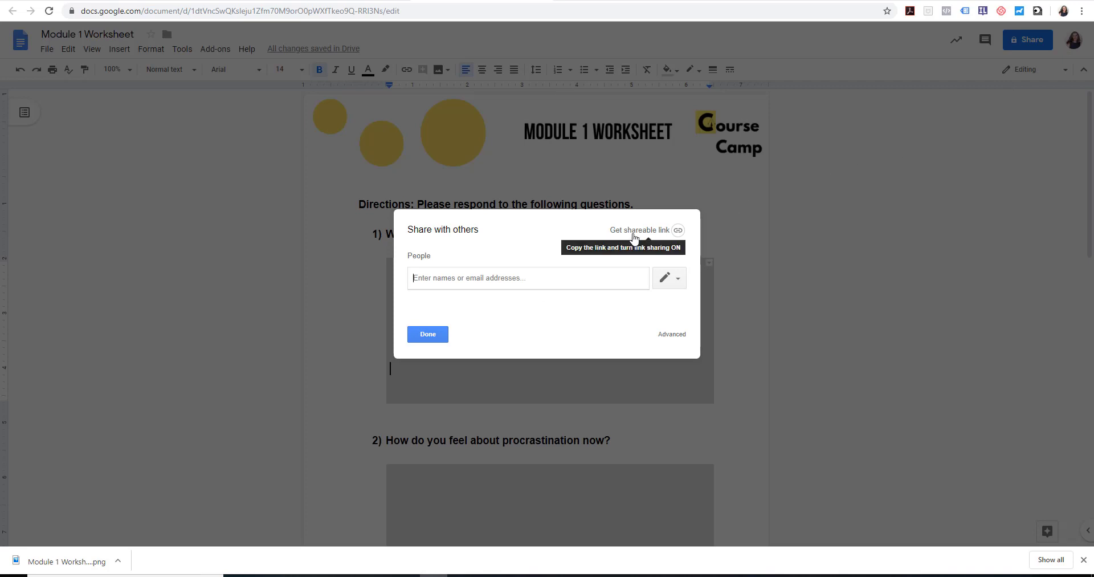
pyautogui.click(635, 237)
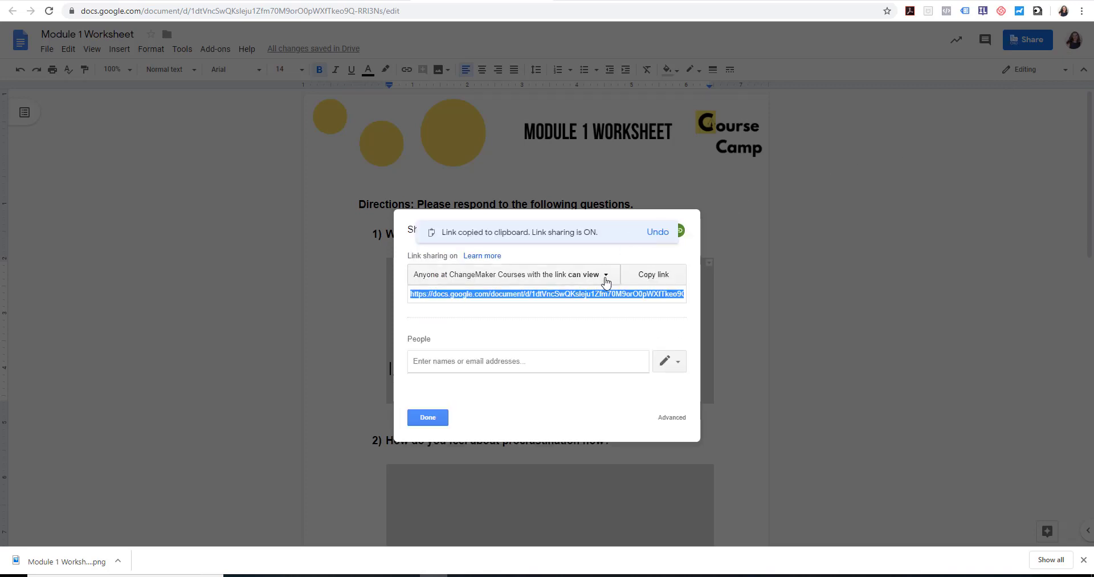
pyautogui.click(606, 279)
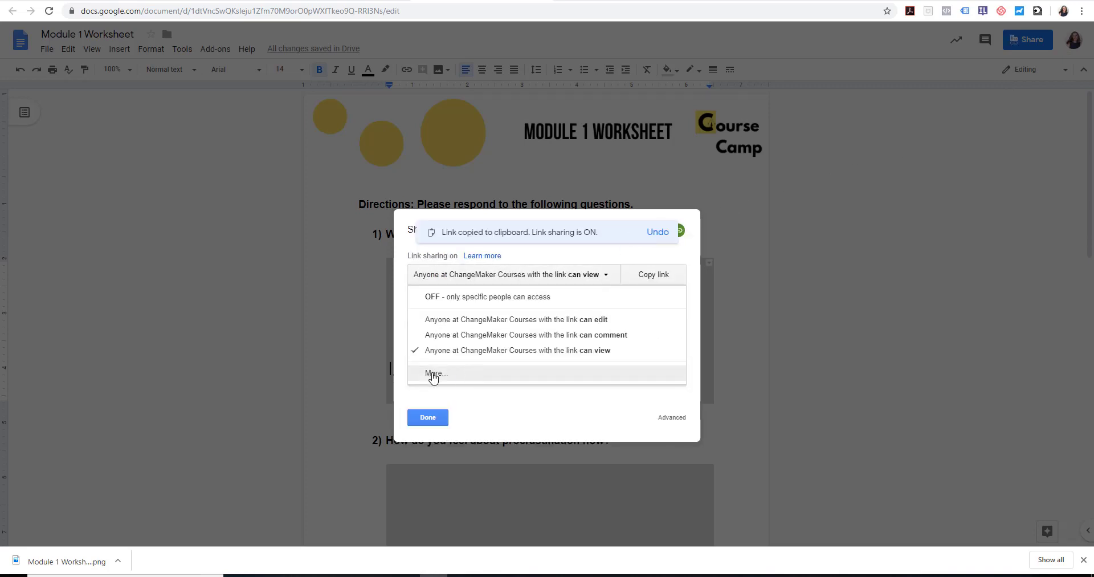
pyautogui.click(432, 374)
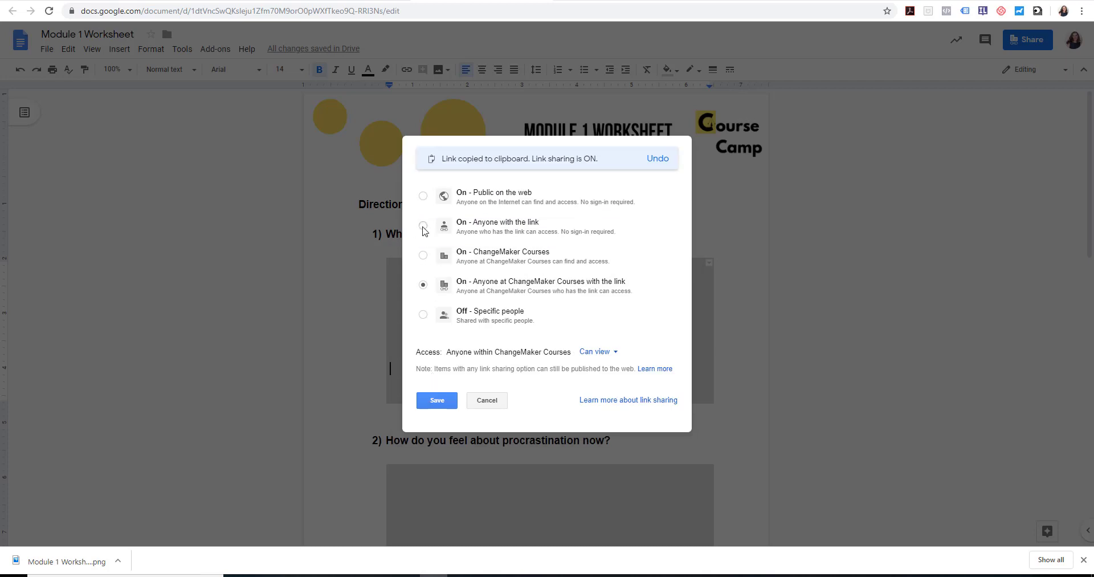
pyautogui.click(422, 226)
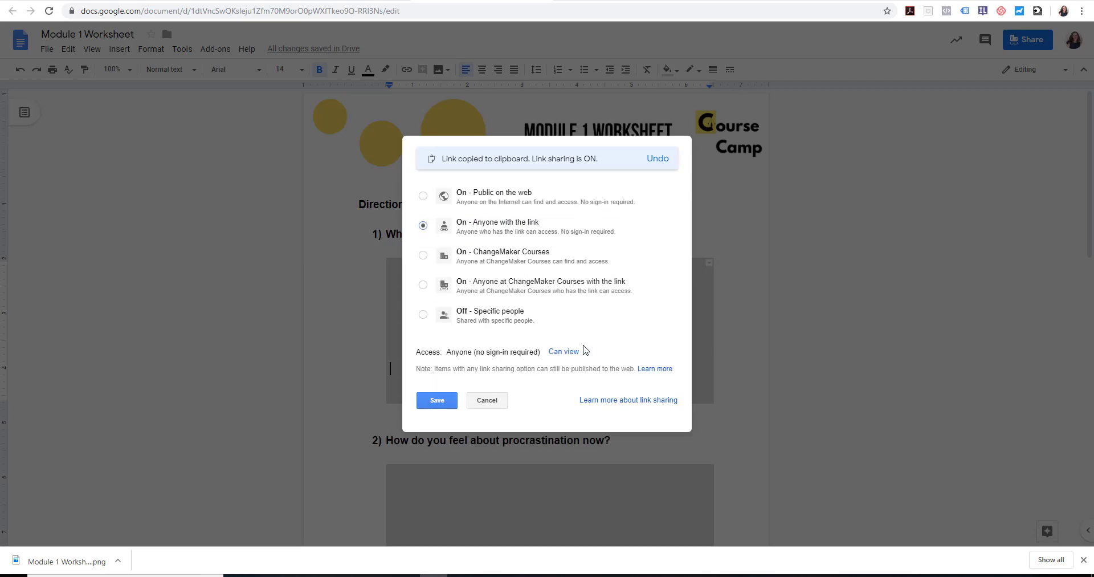
pyautogui.click(585, 353)
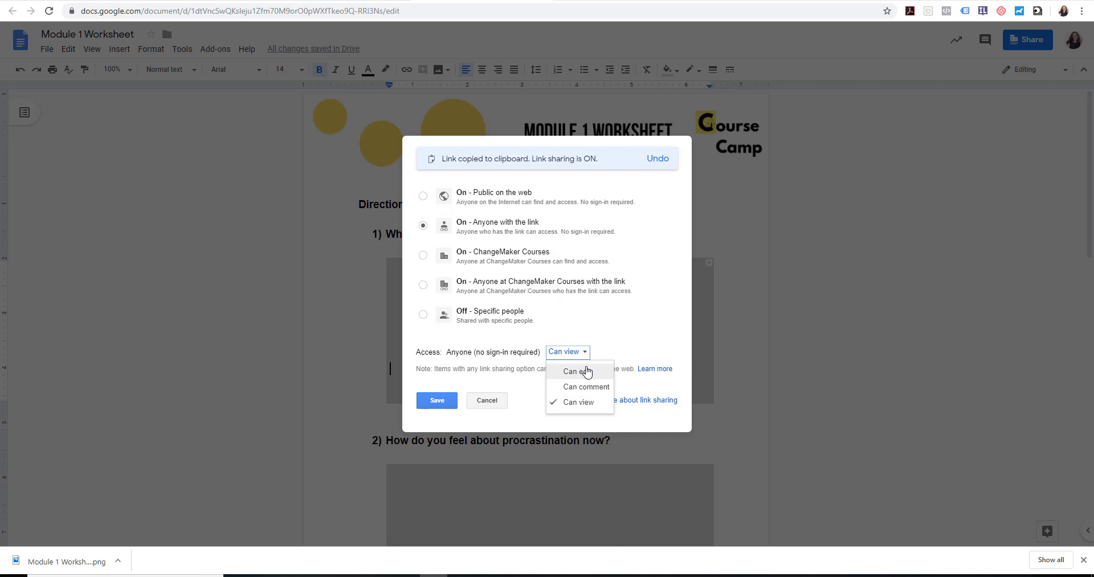
pyautogui.click(586, 371)
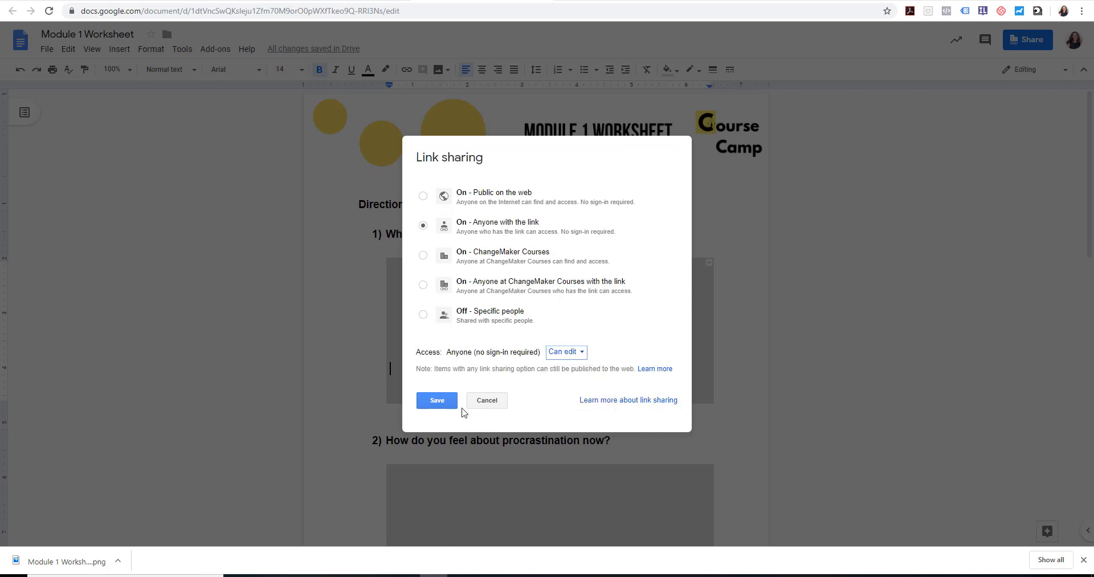
pyautogui.click(450, 402)
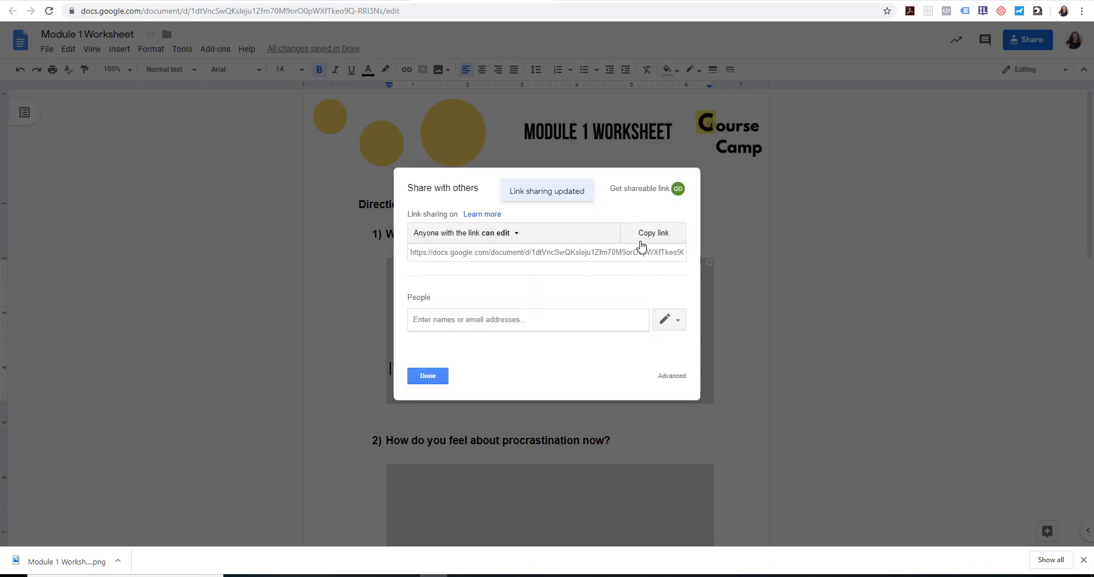
# Copy the worksheet's sharing link and close the sharing settings
pyautogui.click(671, 237)
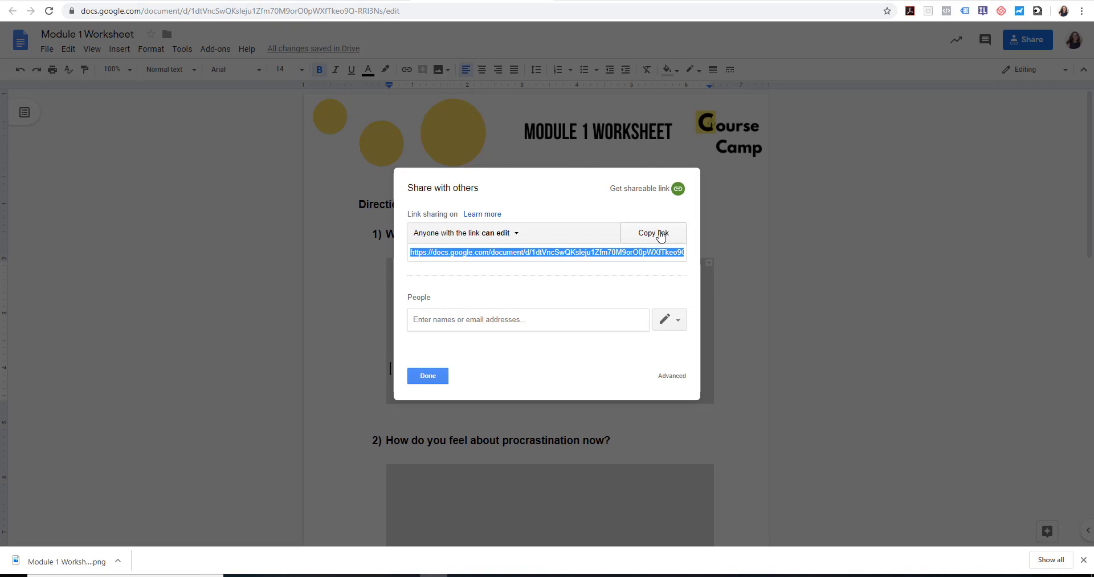
pyautogui.click(661, 235)
pyautogui.click(428, 377)
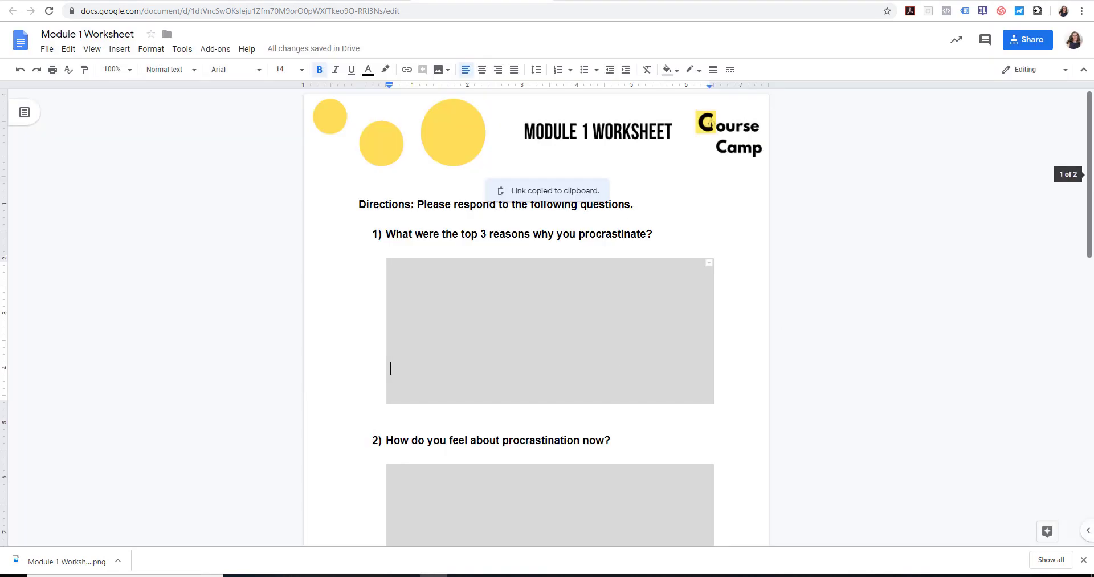
# Paste the worksheet's sharing link on the blank second page and replace its ending "edit?usp=sharing" with "copy"
pyautogui.scroll(-10, 387, 342)
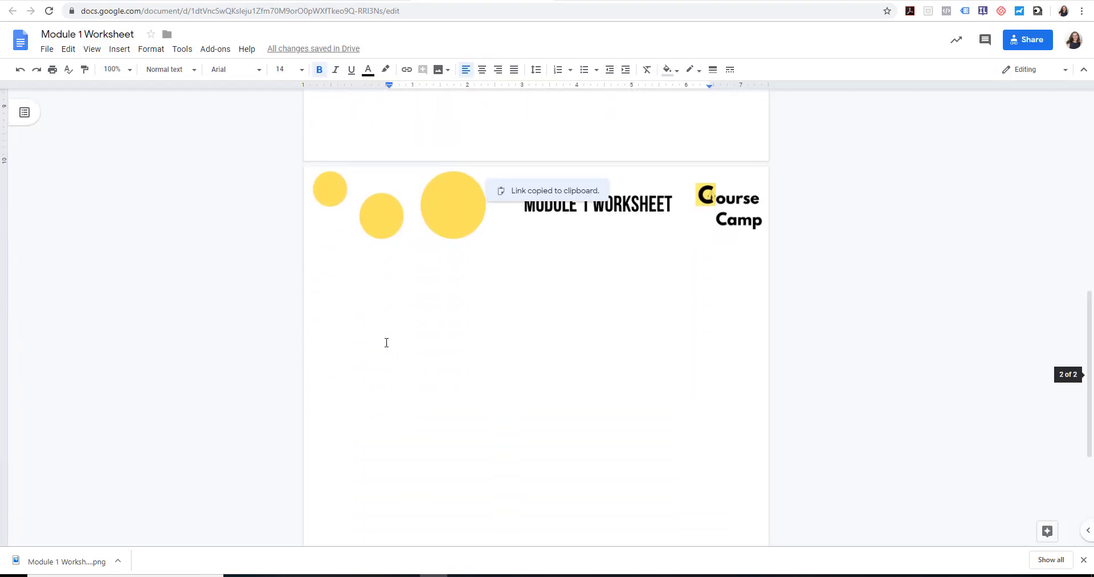
pyautogui.click(386, 342)
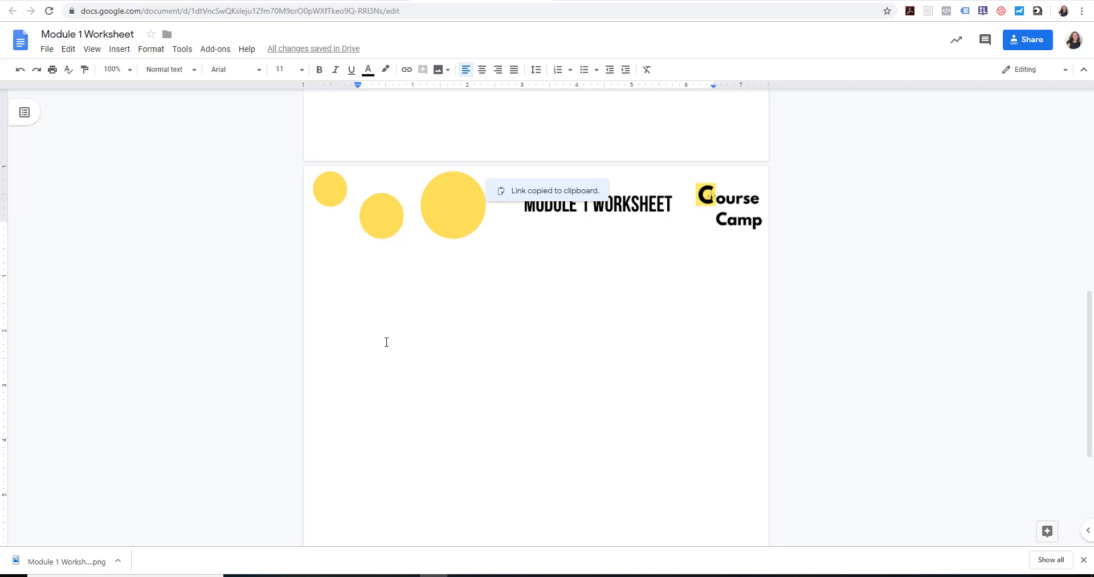
pyautogui.hotkey('ctrl', 'v')
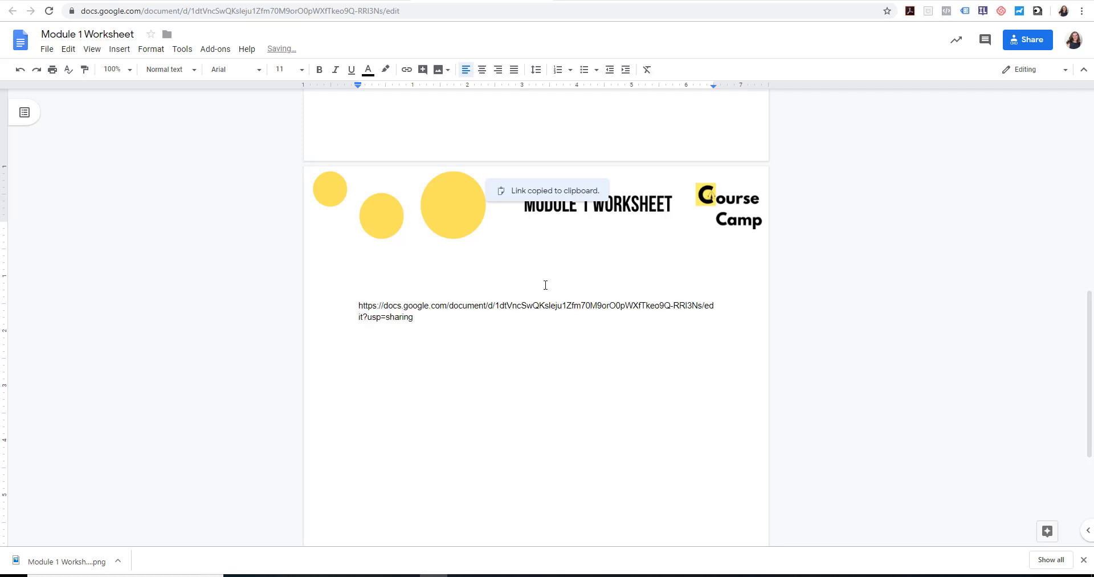
pyautogui.moveTo(703, 306); pyautogui.dragTo(716, 318)
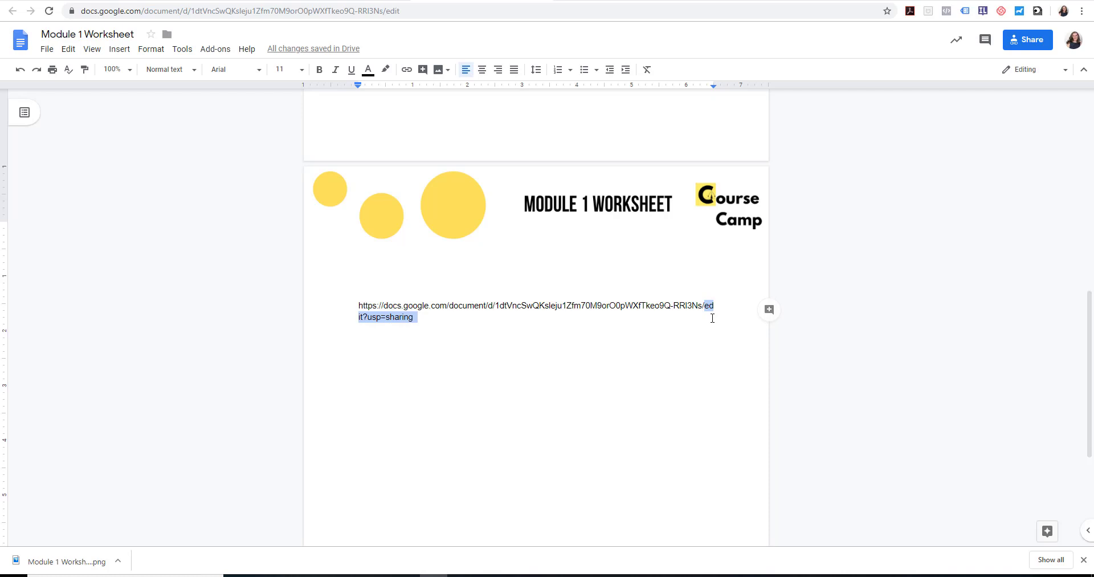
pyautogui.press('BackSpace')
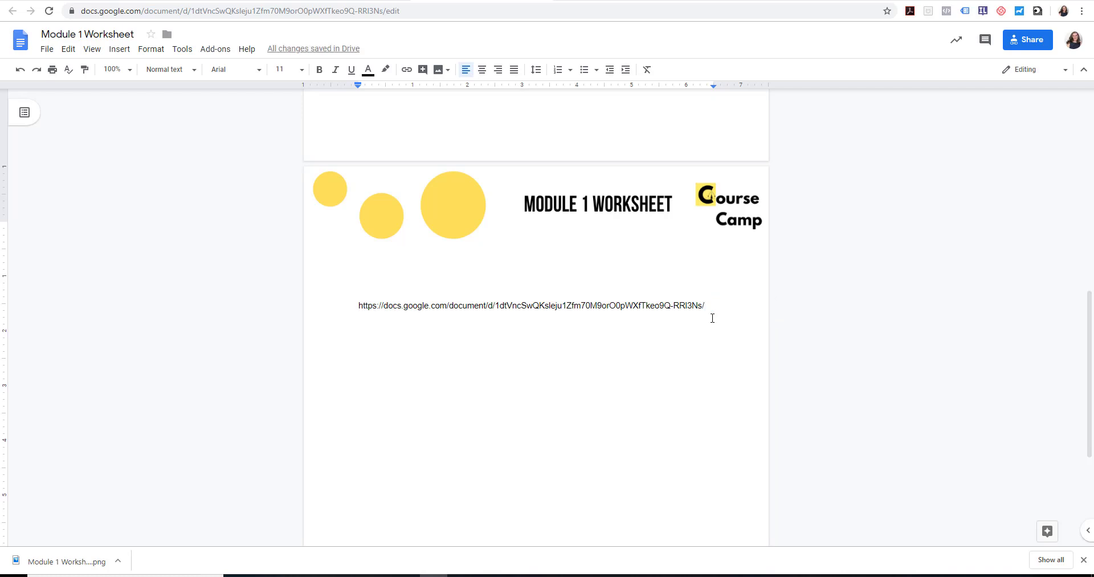
pyautogui.write('copy')
pyautogui.press('Return')
# Copy the modified link and load it in a new browser tab to test the make-a-copy page
pyautogui.moveTo(357, 308); pyautogui.dragTo(391, 319)
pyautogui.hotkey('ctrl', 'c')
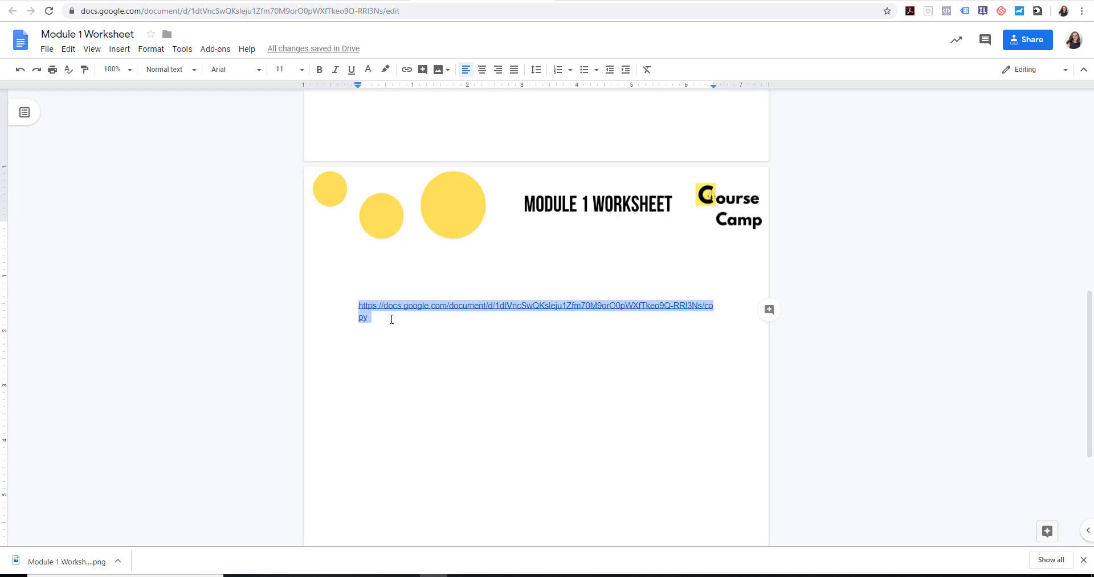
pyautogui.click(834, 1)
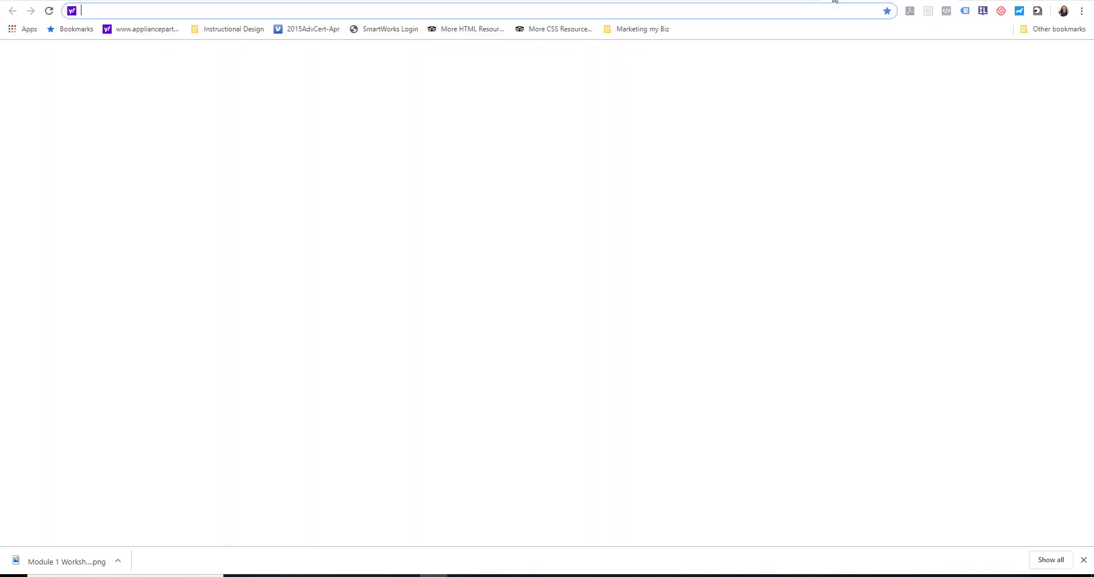
pyautogui.hotkey('ctrl', 'v')
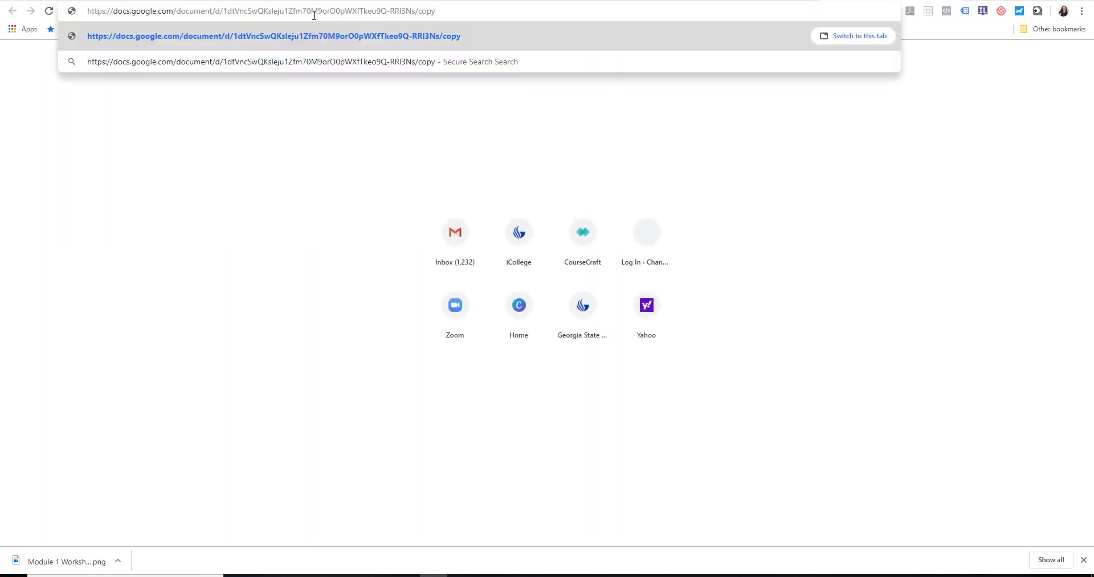
pyautogui.press('Return')
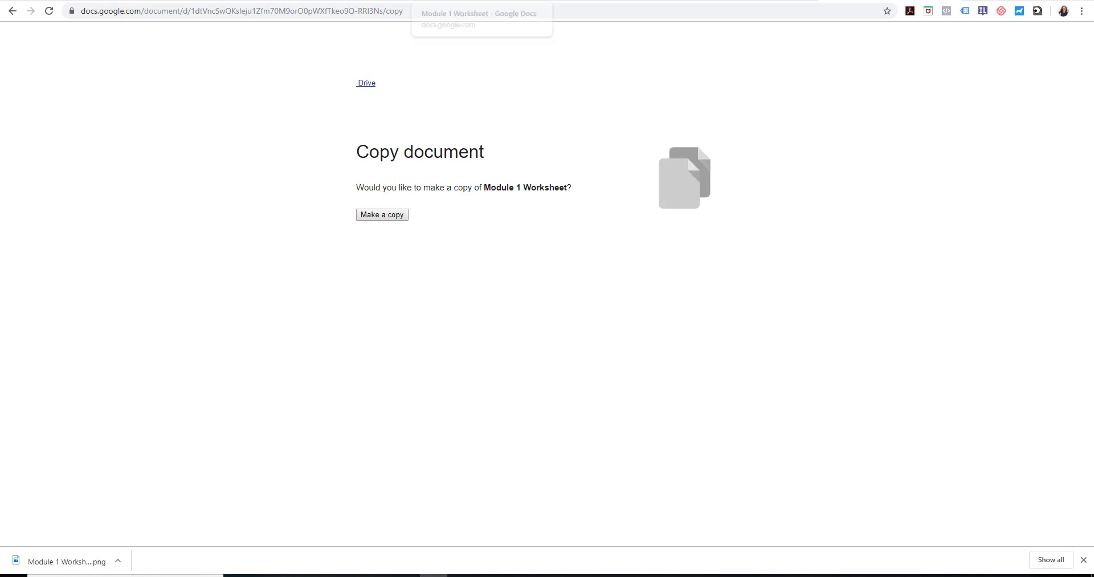
# Return to the worksheet document and delete the pasted link from its second page
pyautogui.click(455, 0)
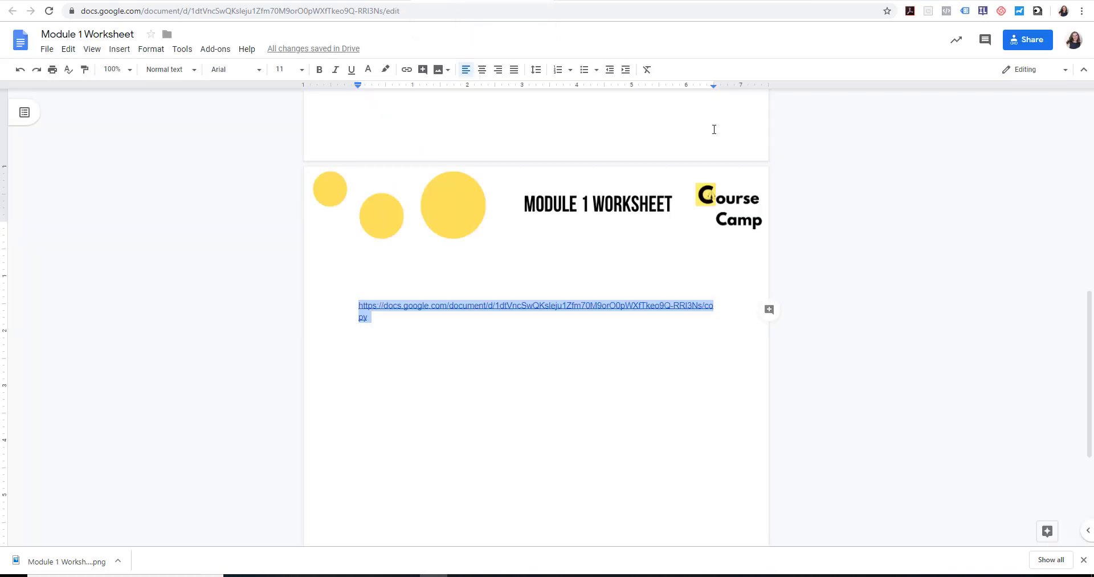
pyautogui.press('BackSpace')
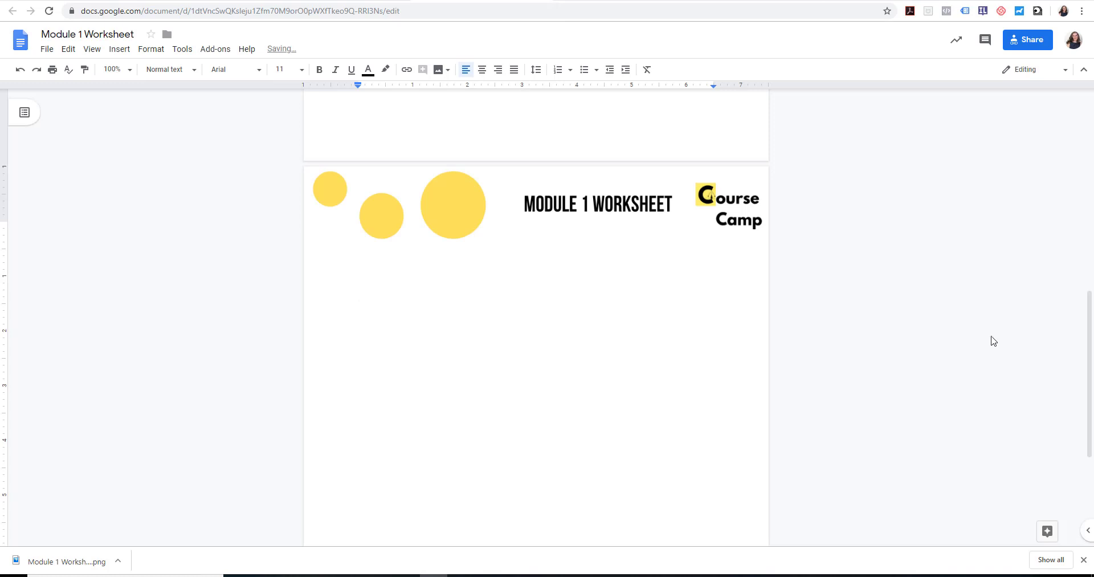
pyautogui.moveTo(1090, 371); pyautogui.dragTo(1093, 124)
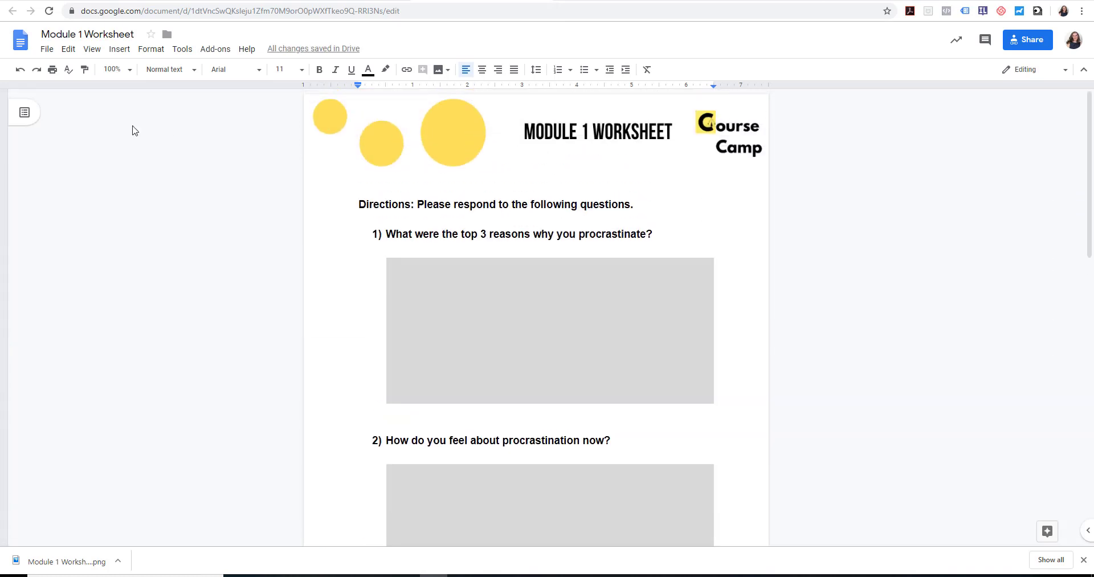
# Download the worksheet as a PDF document and open the downloaded file
pyautogui.click(48, 51)
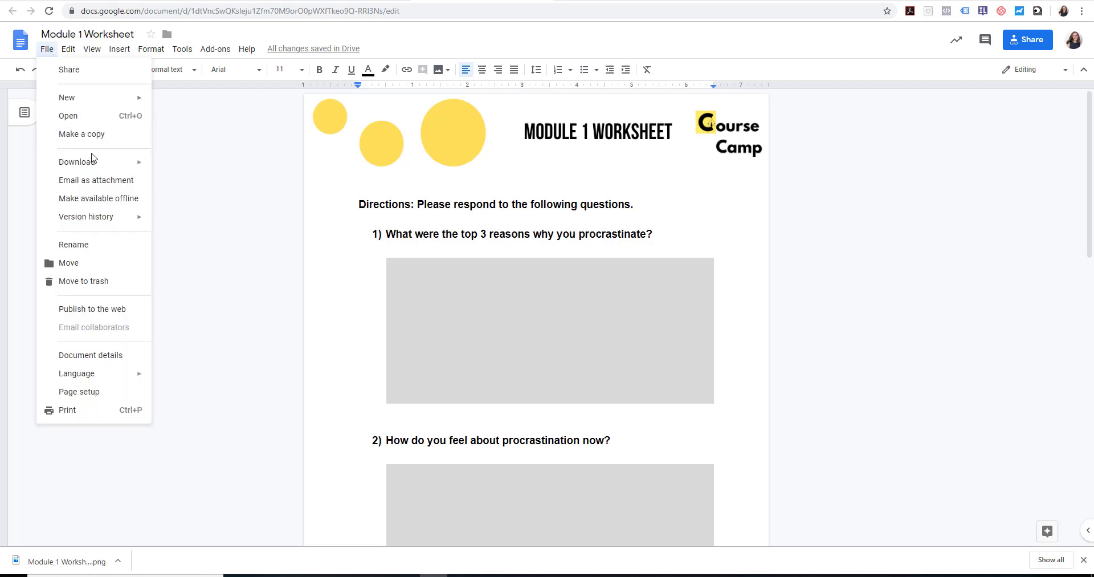
pyautogui.moveTo(109, 165)
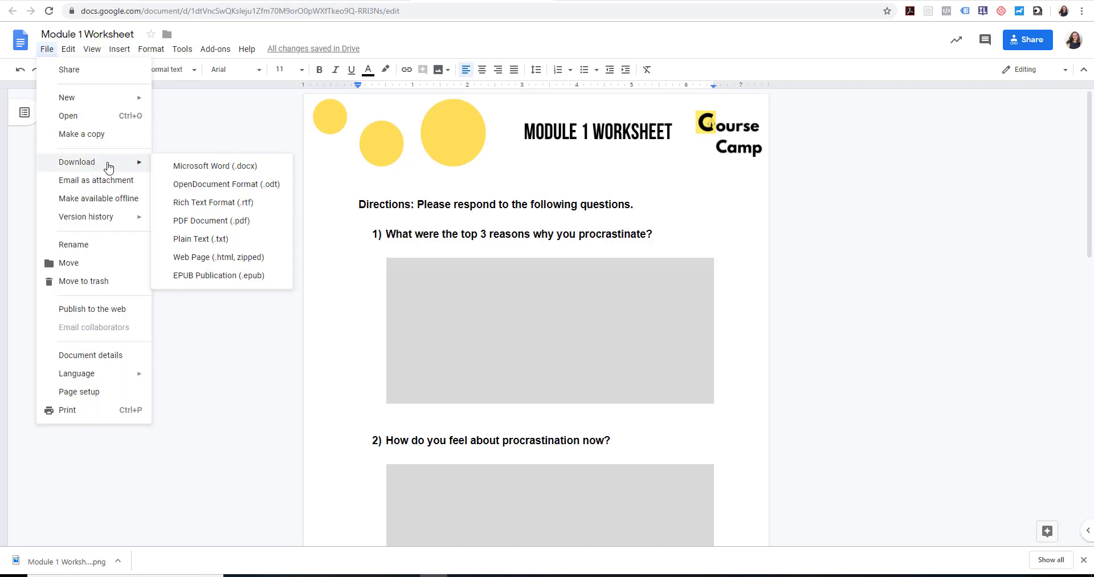
pyautogui.click(246, 226)
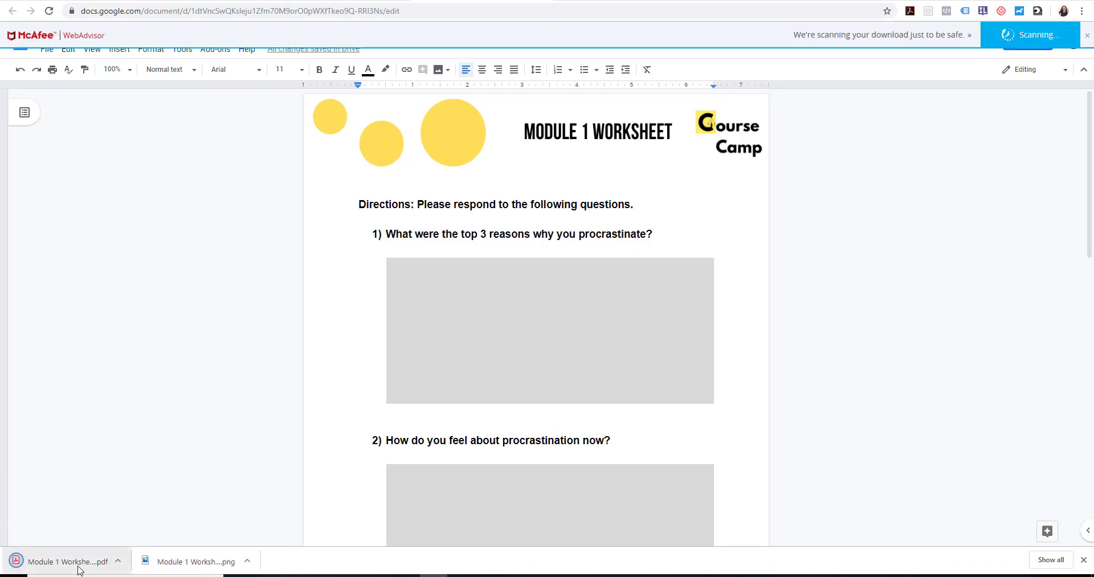
pyautogui.click(78, 564)
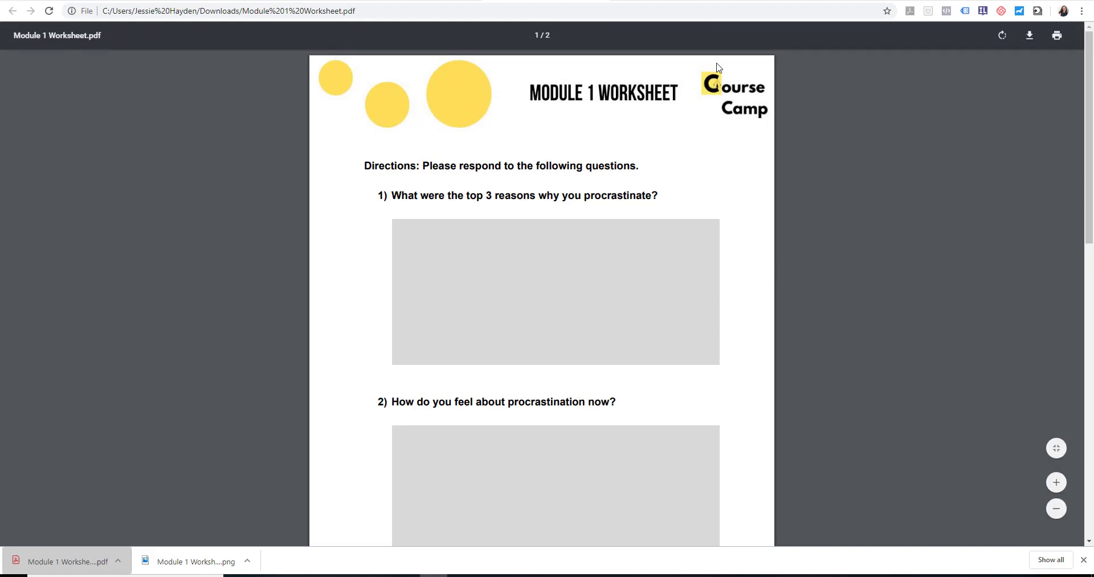
# Switch to Canva and search its templates for "worksheets"
pyautogui.click(671, 2)
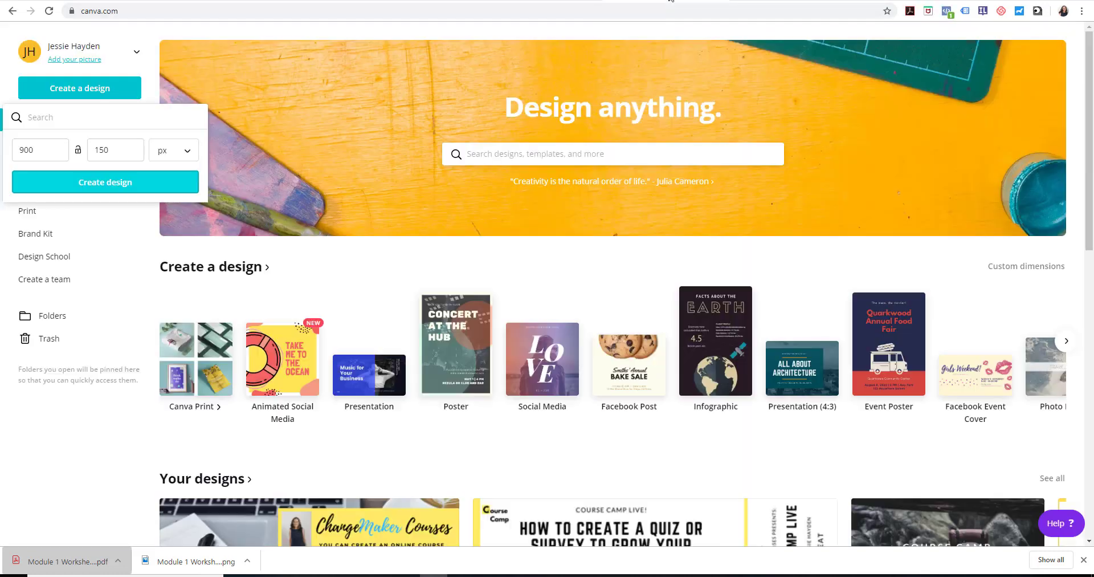
pyautogui.click(153, 92)
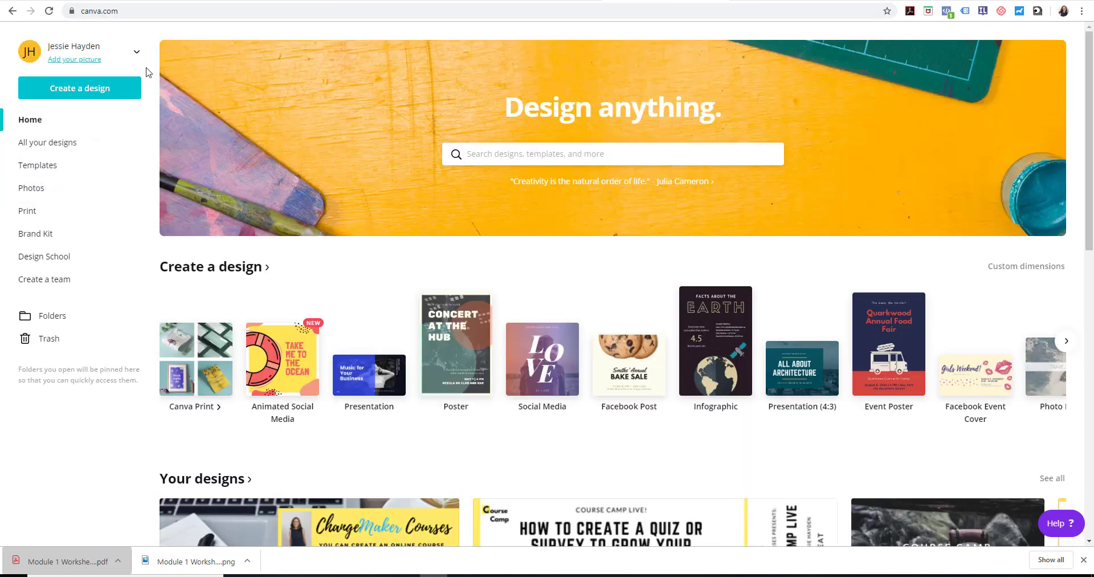
pyautogui.click(36, 170)
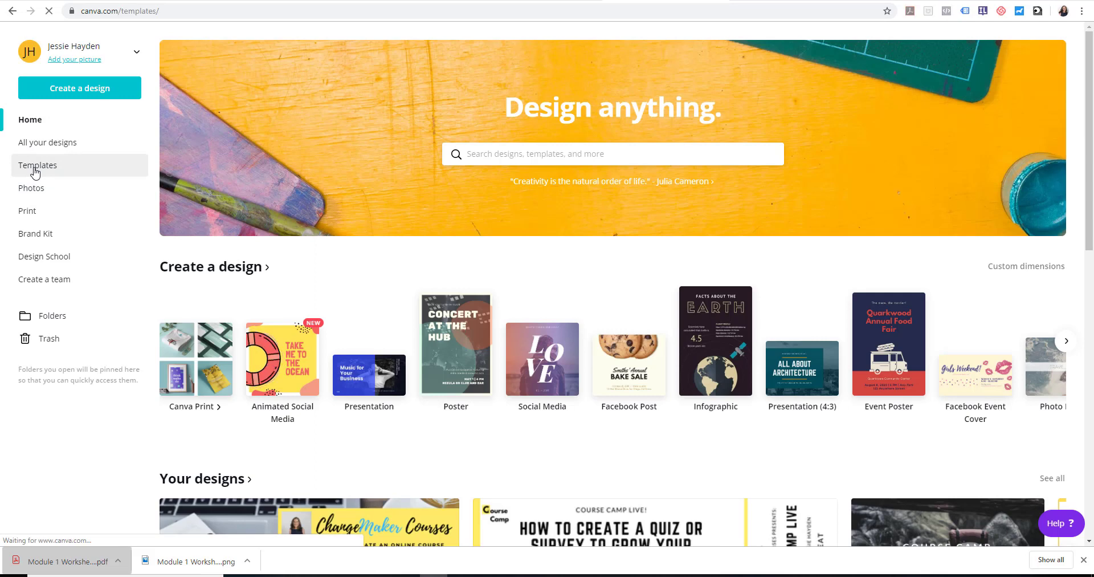
pyautogui.click(504, 157)
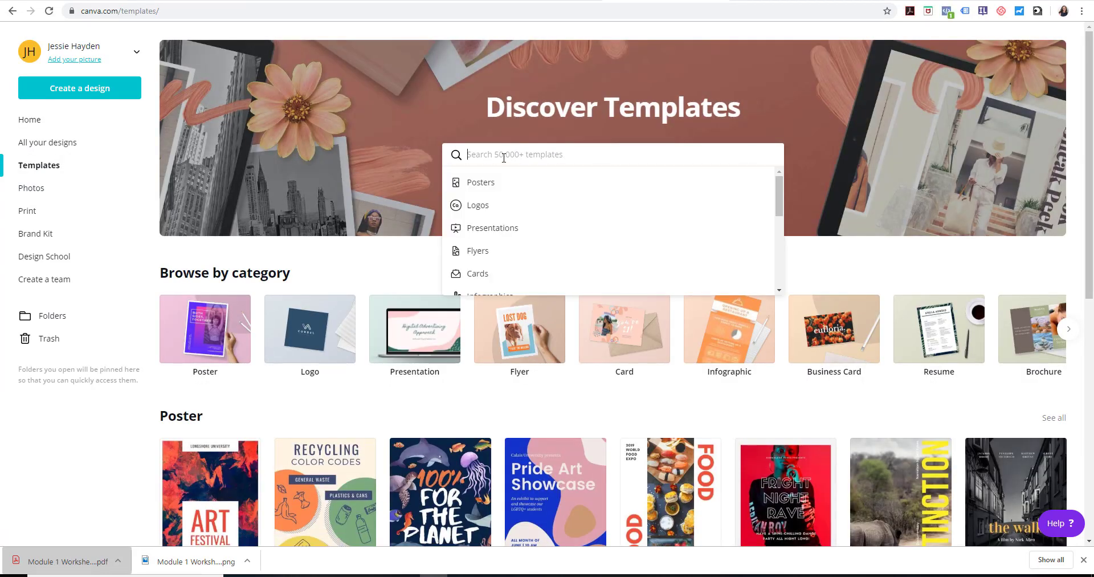
pyautogui.write('worksheets')
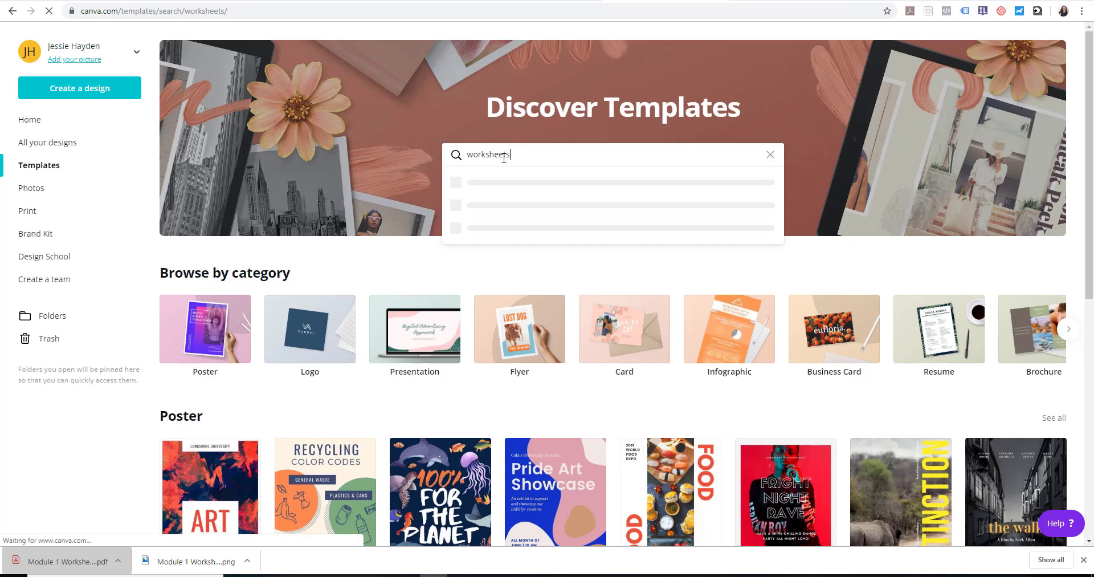
pyautogui.press('Return')
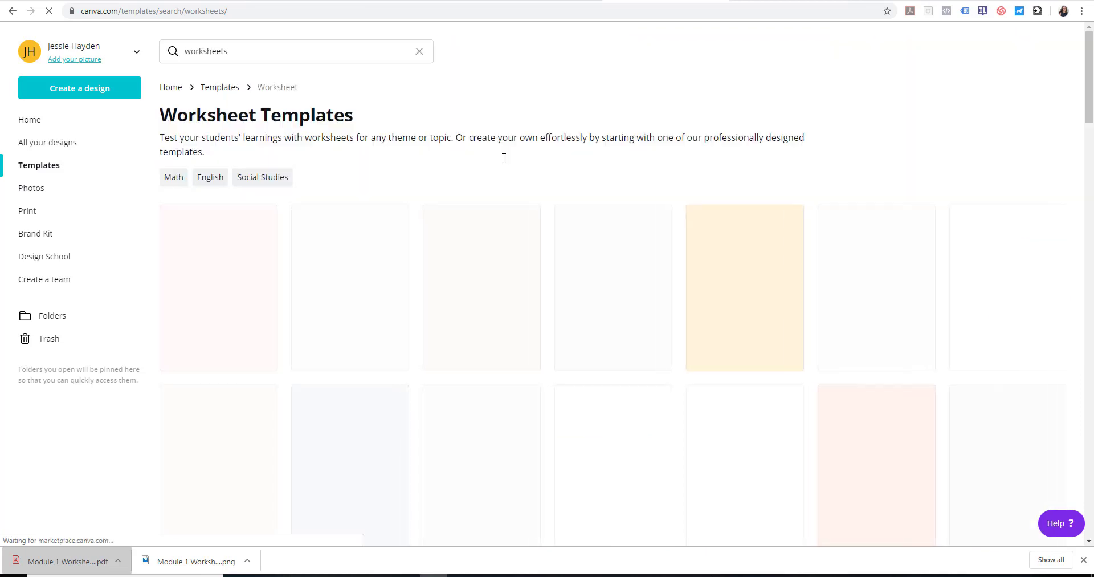
# Start a new design from the Yellow White Persuasive Writing Prompt Worksheet template
pyautogui.moveTo(1092, 105); pyautogui.dragTo(1092, 338)
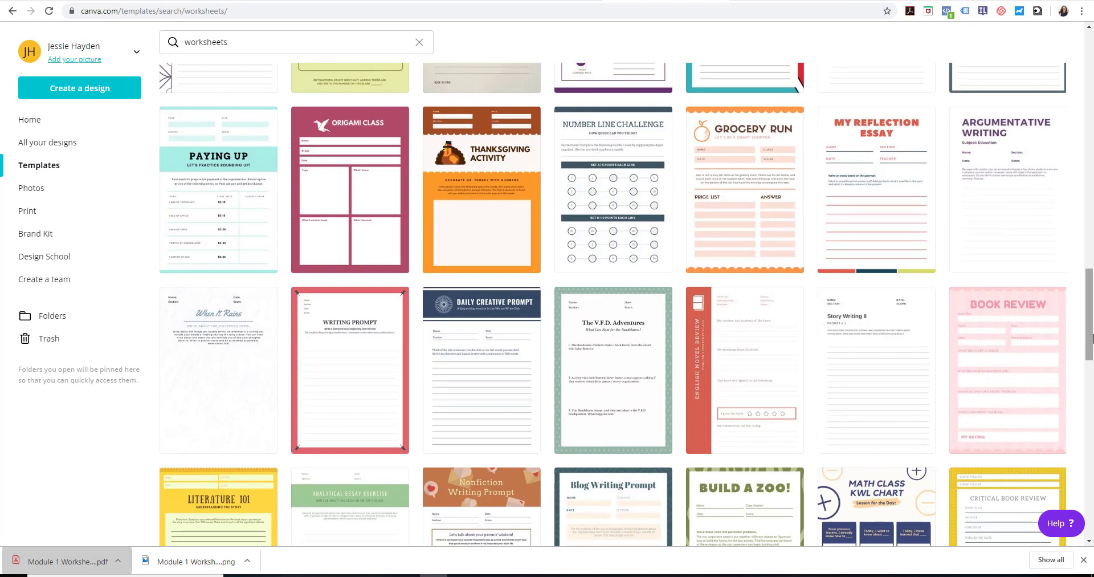
pyautogui.moveTo(1092, 308); pyautogui.dragTo(1092, 361)
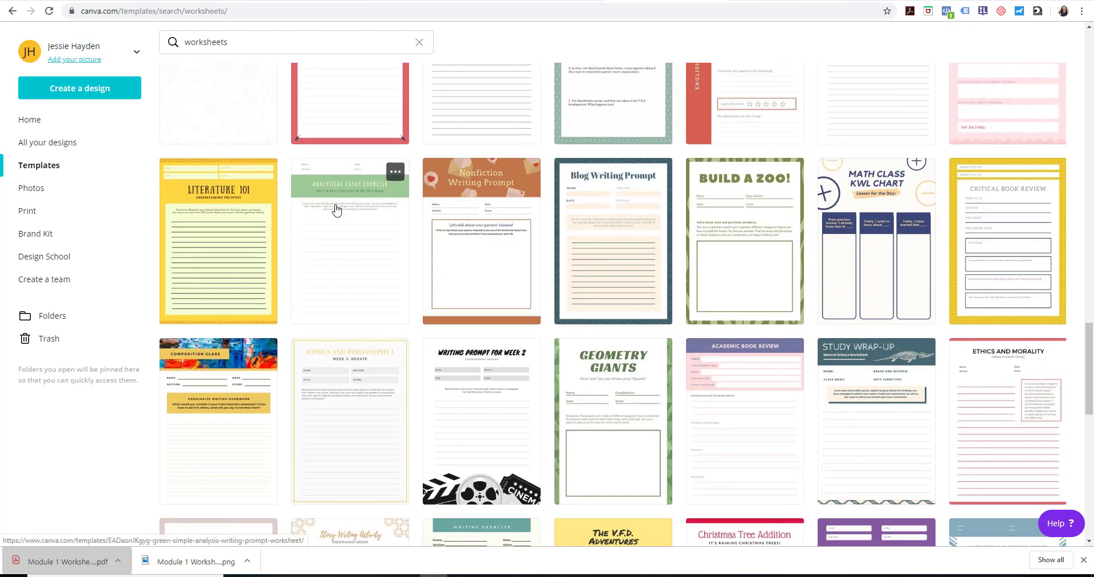
pyautogui.click(234, 363)
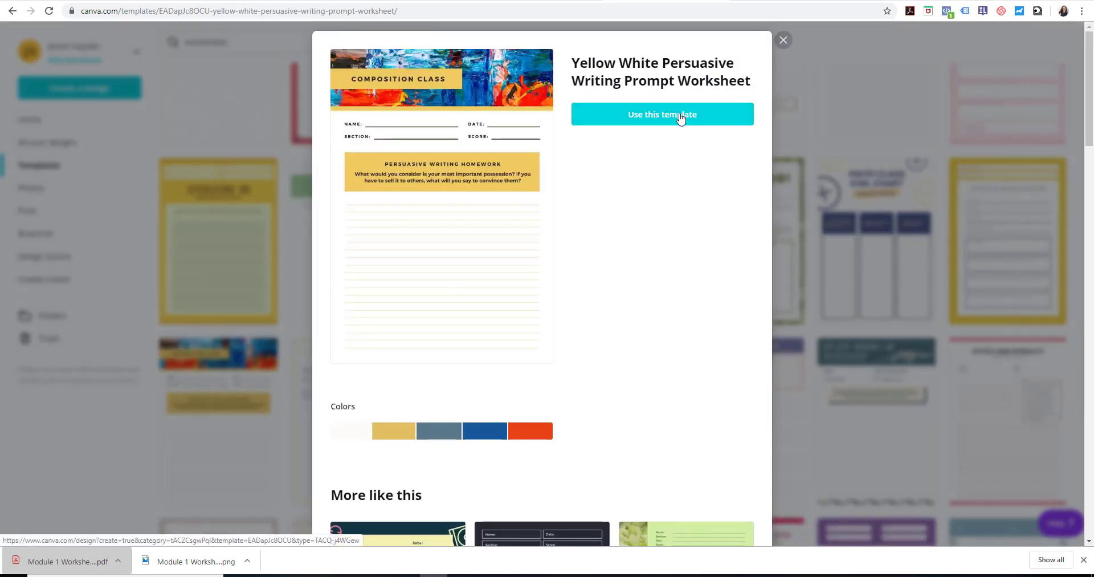
pyautogui.click(681, 115)
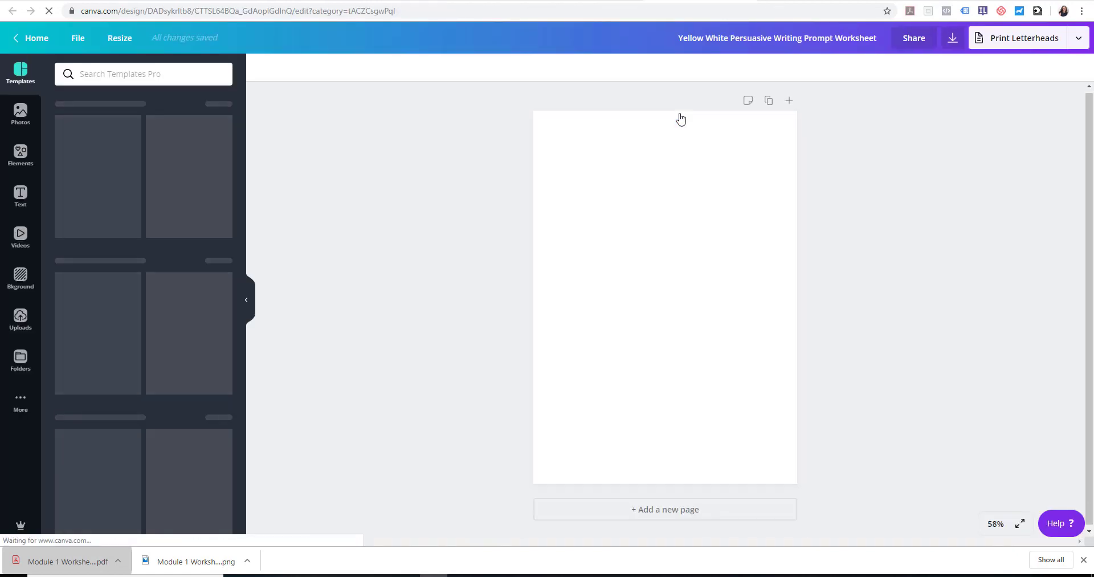
# Replace the "Composition Class" heading in the header with "THE PROCRASTINATION FIX"
pyautogui.click(644, 150)
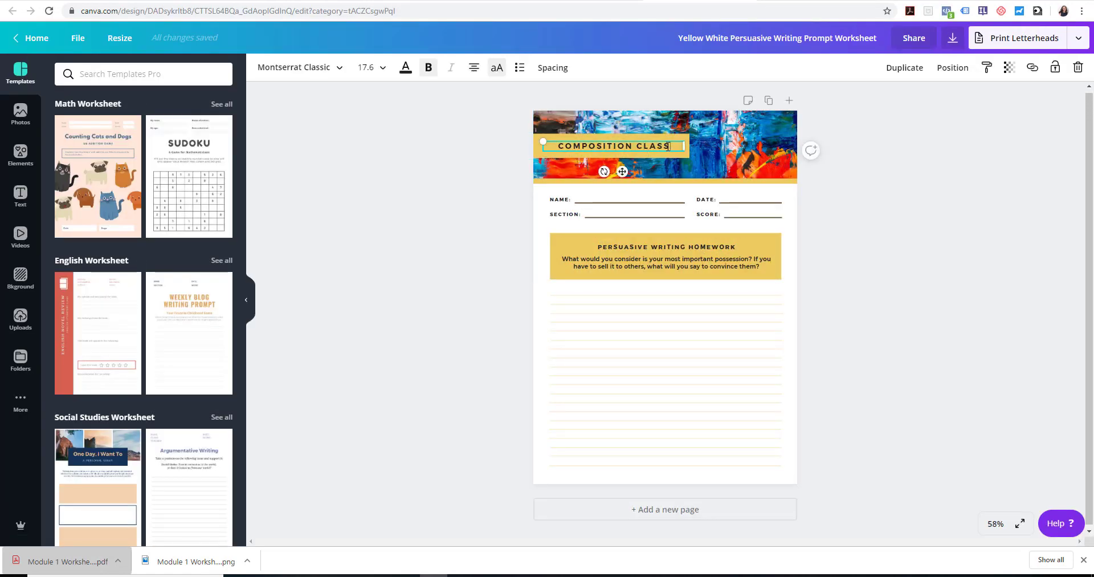
pyautogui.moveTo(669, 147); pyautogui.dragTo(539, 141)
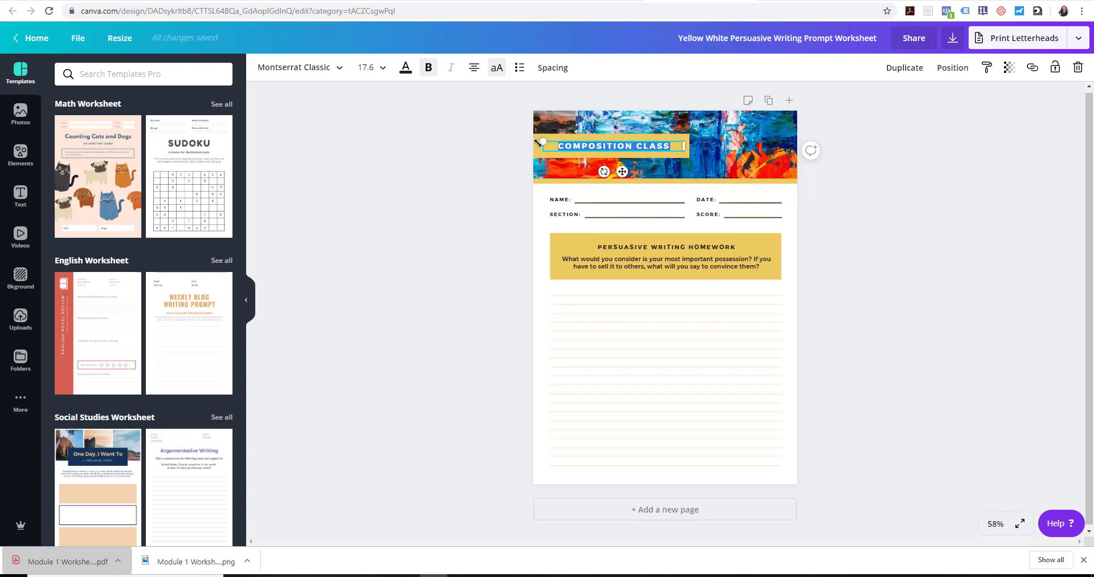
pyautogui.write('THE PROCRA')
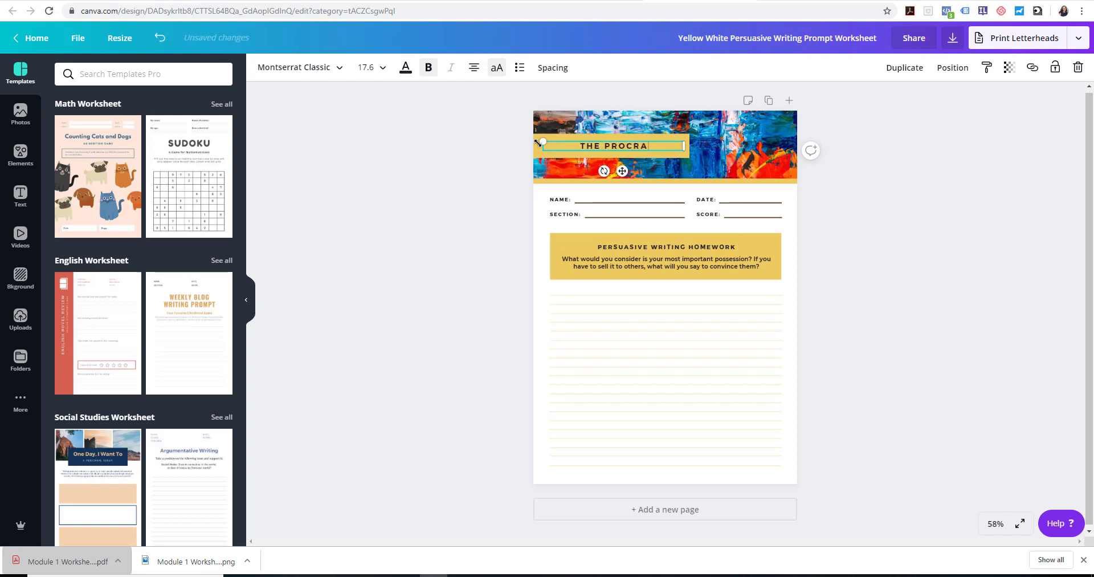
pyautogui.write('STINATION FIX')
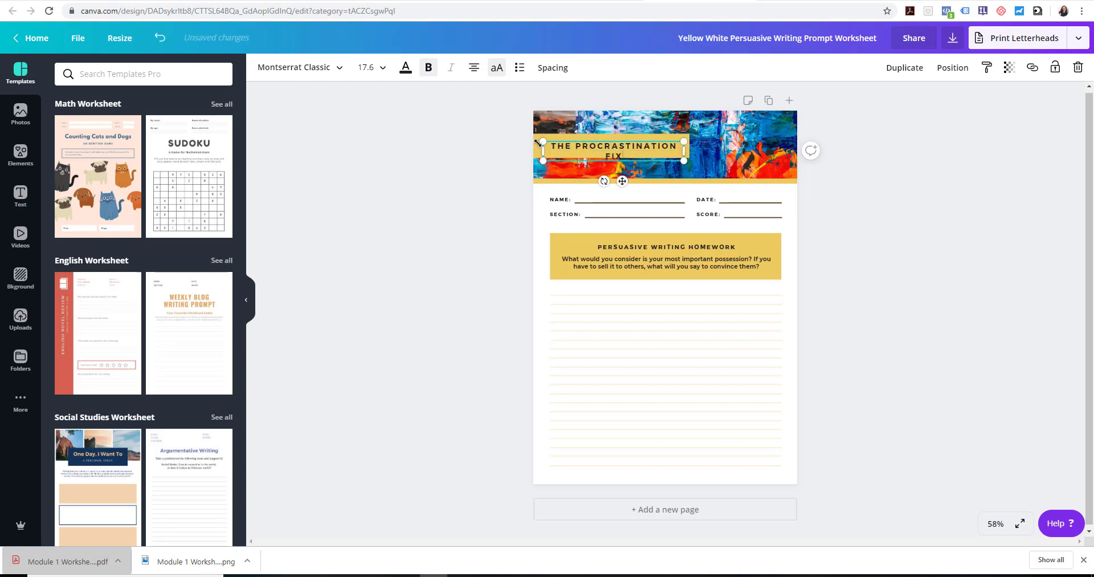
# Enlarge the yellow title banner and widen the heading's text box so the title fits on one line
pyautogui.click(687, 148)
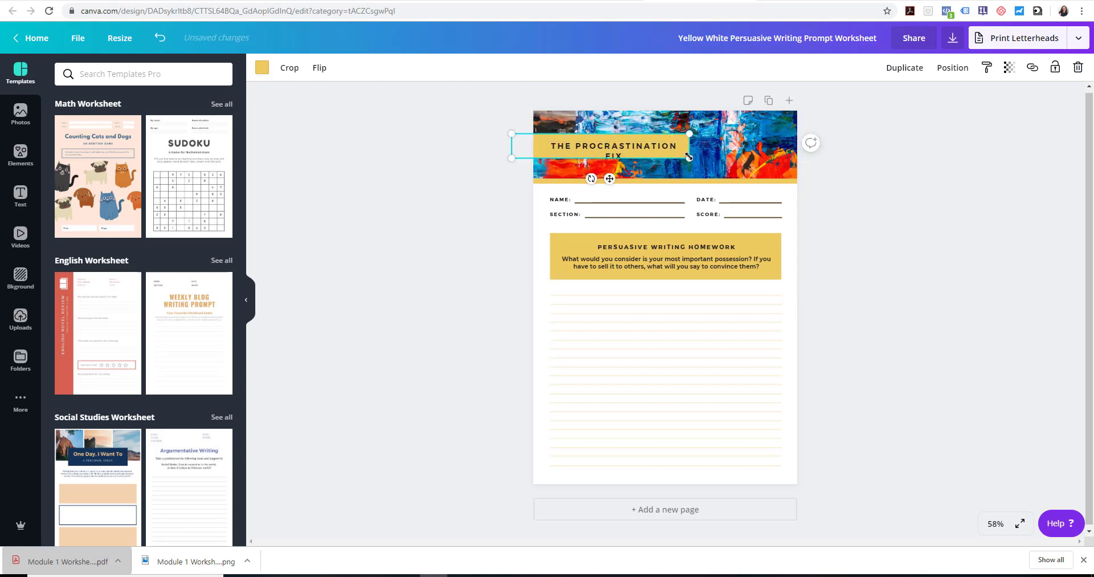
pyautogui.moveTo(690, 161); pyautogui.dragTo(719, 151)
pyautogui.click(661, 149)
pyautogui.click(670, 121)
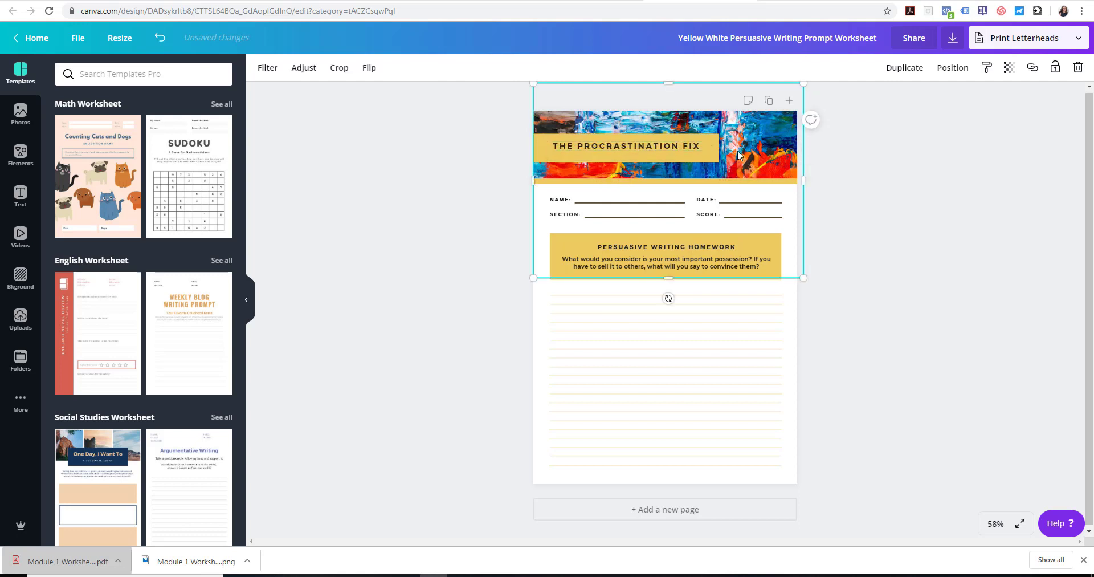
pyautogui.rightClick(667, 122)
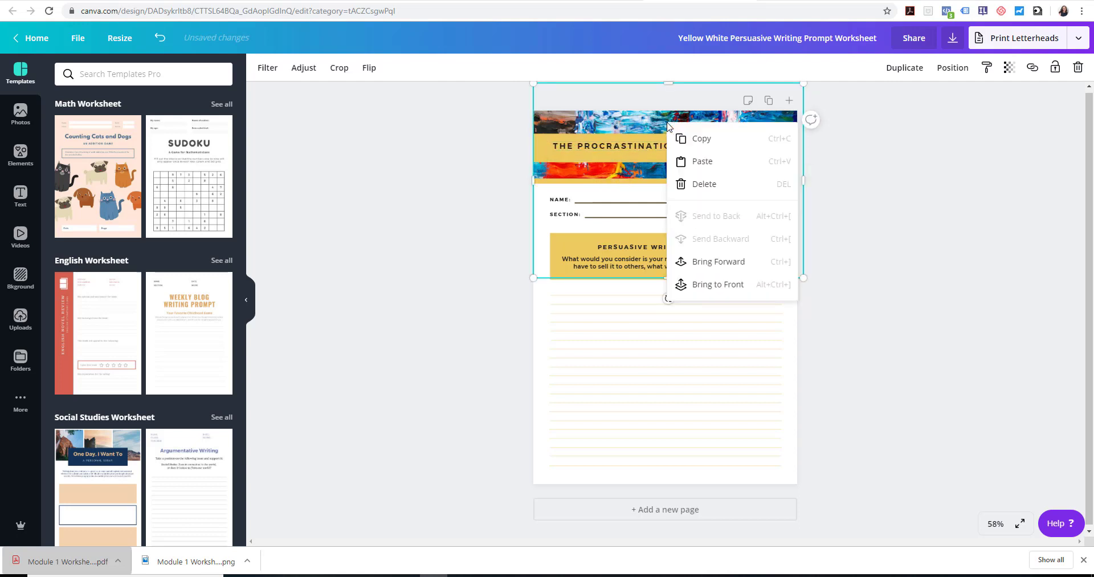
pyautogui.click(655, 126)
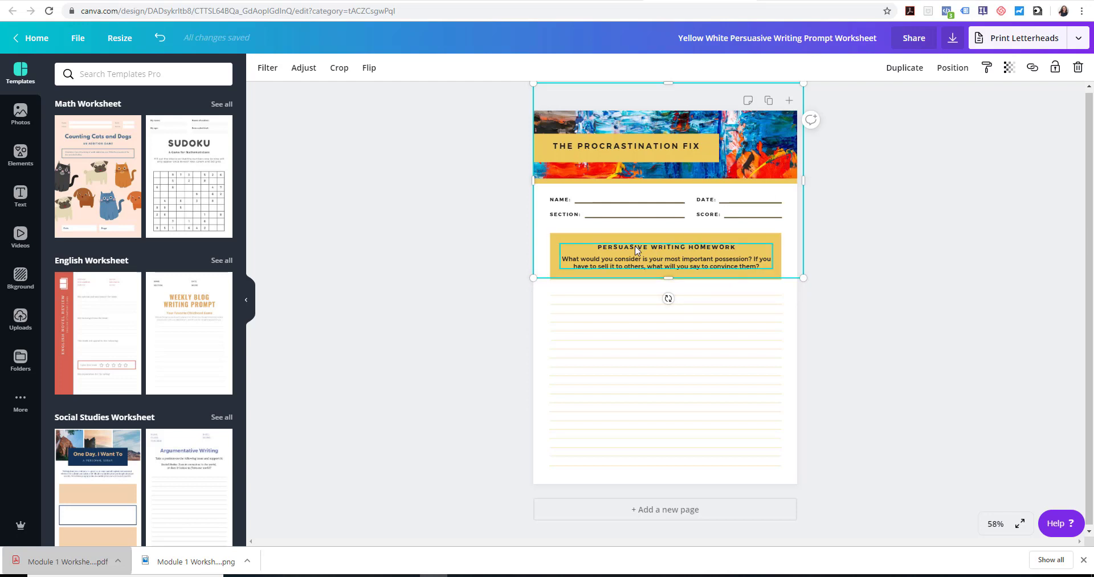
pyautogui.click(587, 210)
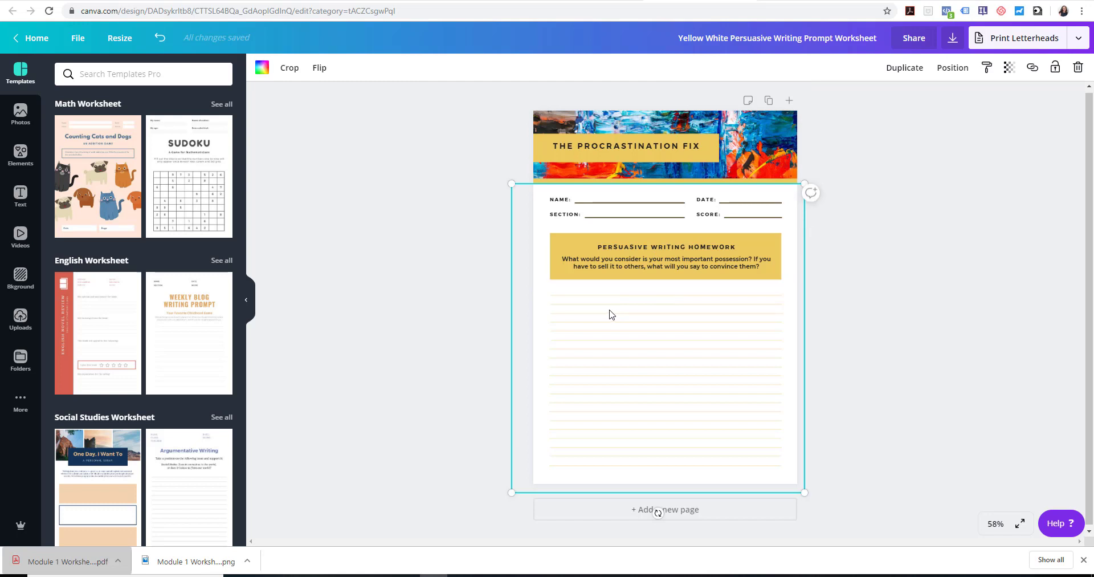
# Open the writing prompt text under "Persuasive Writing Homework" in the yellow box for editing
pyautogui.click(597, 249)
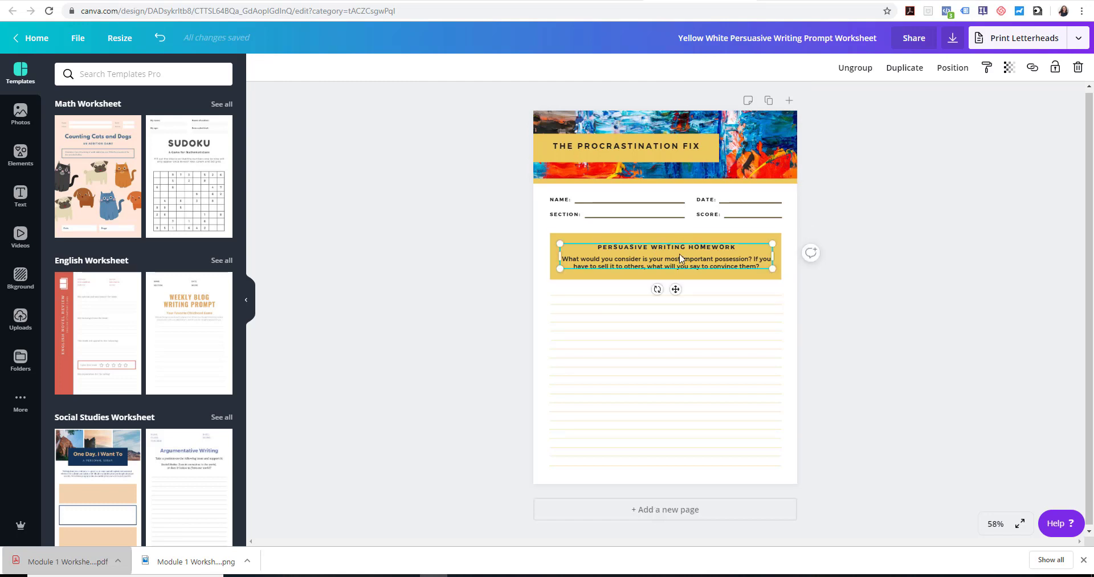
pyautogui.moveTo(596, 247); pyautogui.dragTo(740, 245)
pyautogui.doubleClick(596, 247)
pyautogui.click(726, 268)
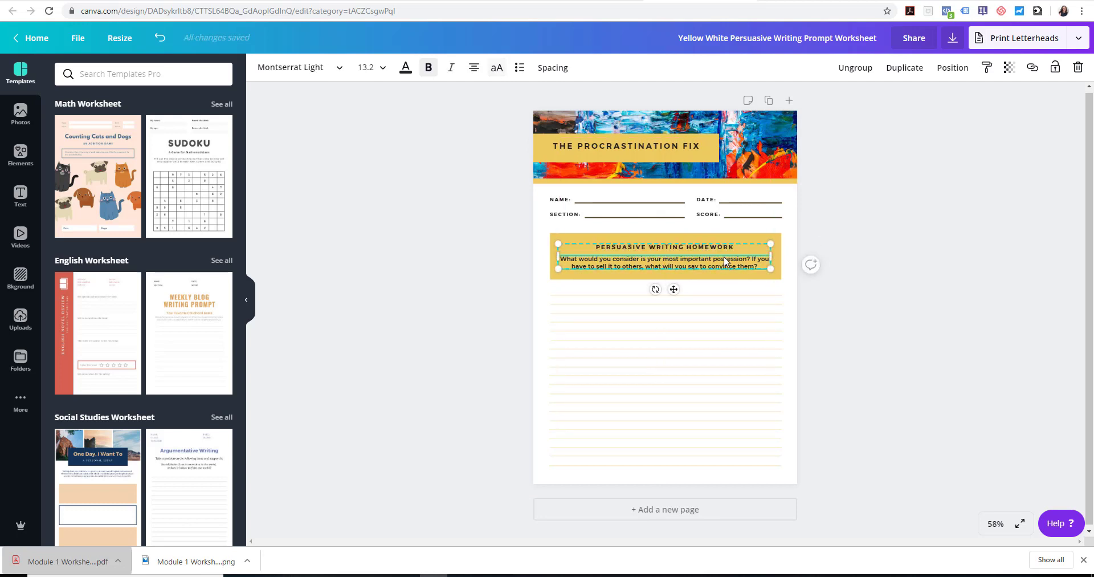
pyautogui.doubleClick(632, 267)
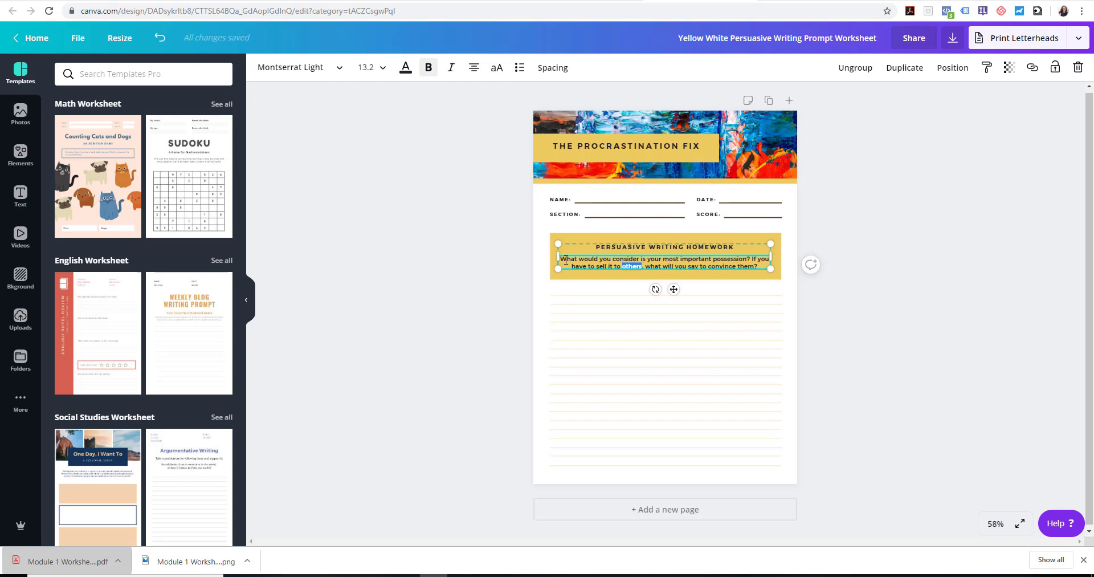